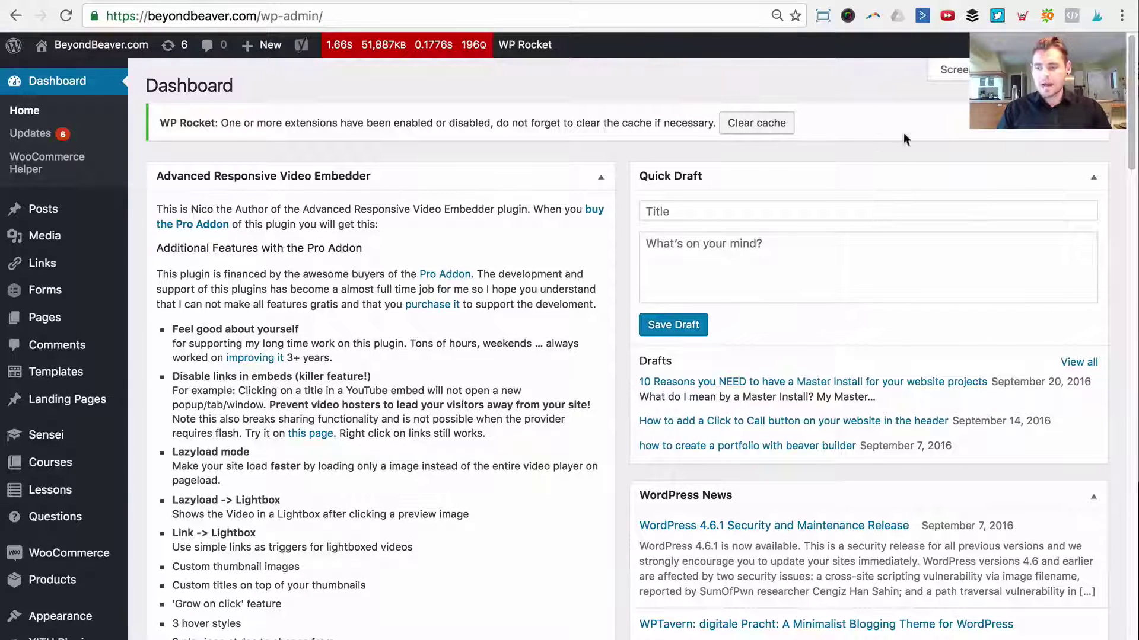
Open the list of all landing pages and check the post type named in its web address.
{"action": "scroll", "coordinate": [607, 261], "scroll_direction": "down", "scroll_amount": 3}
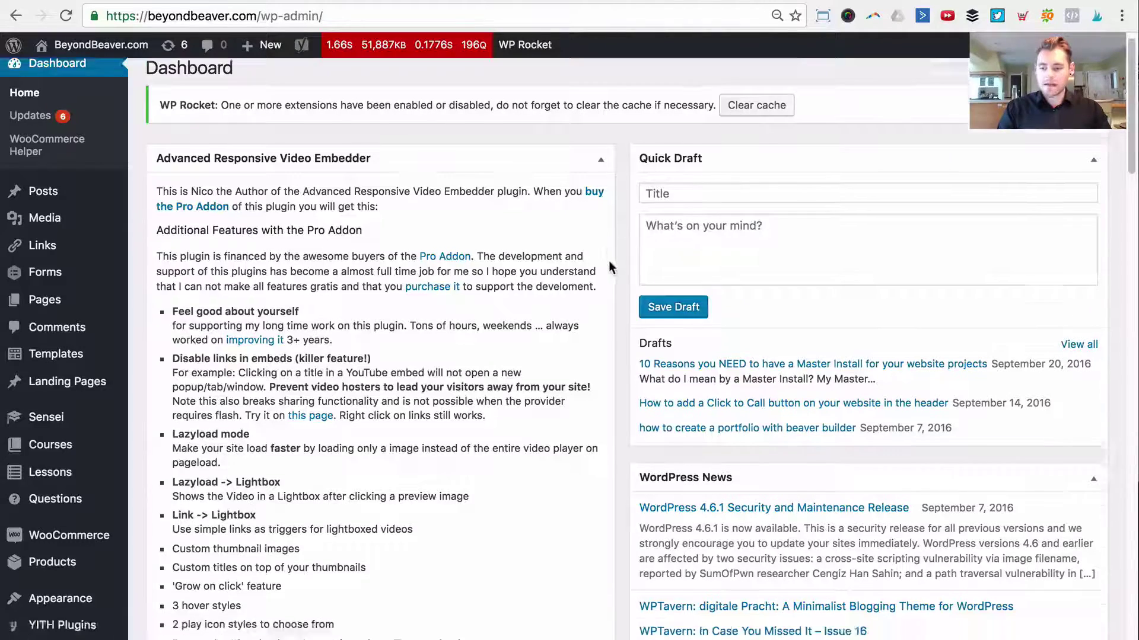
{"action": "mouse_move", "coordinate": [74, 230]}
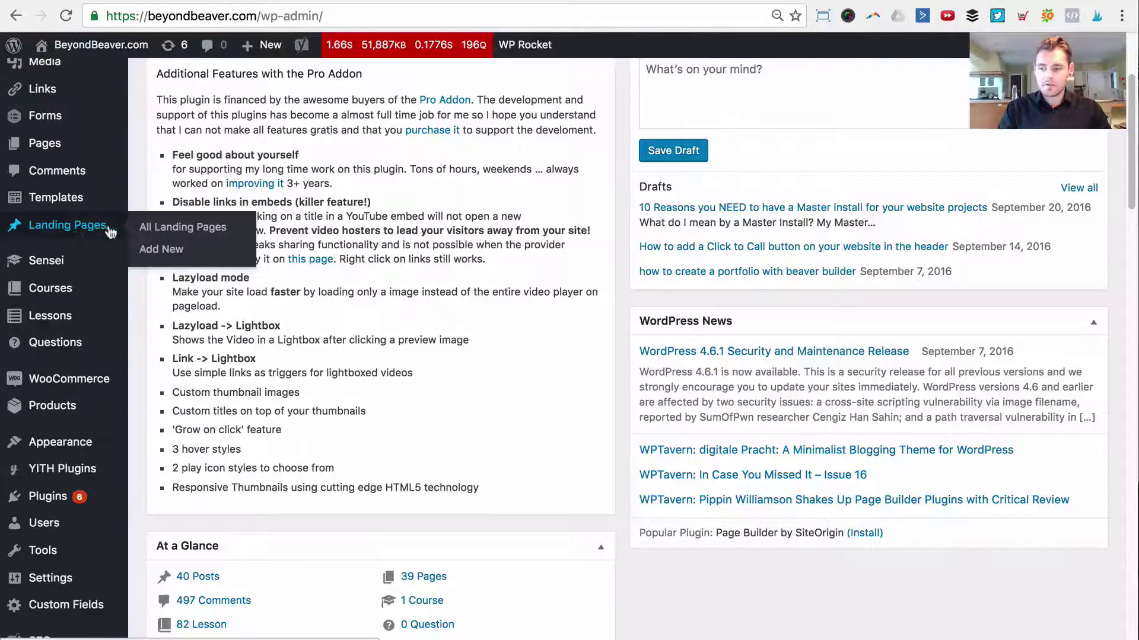
{"action": "left_click", "coordinate": [175, 228]}
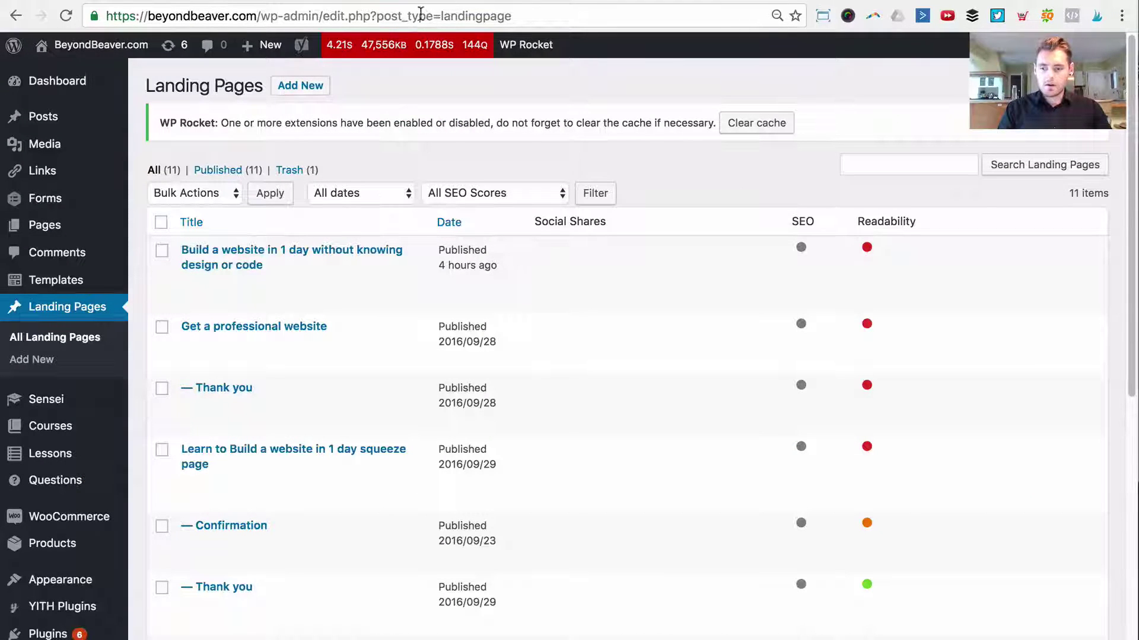
{"action": "left_click_drag", "start_coordinate": [440, 16], "coordinate": [646, 16]}
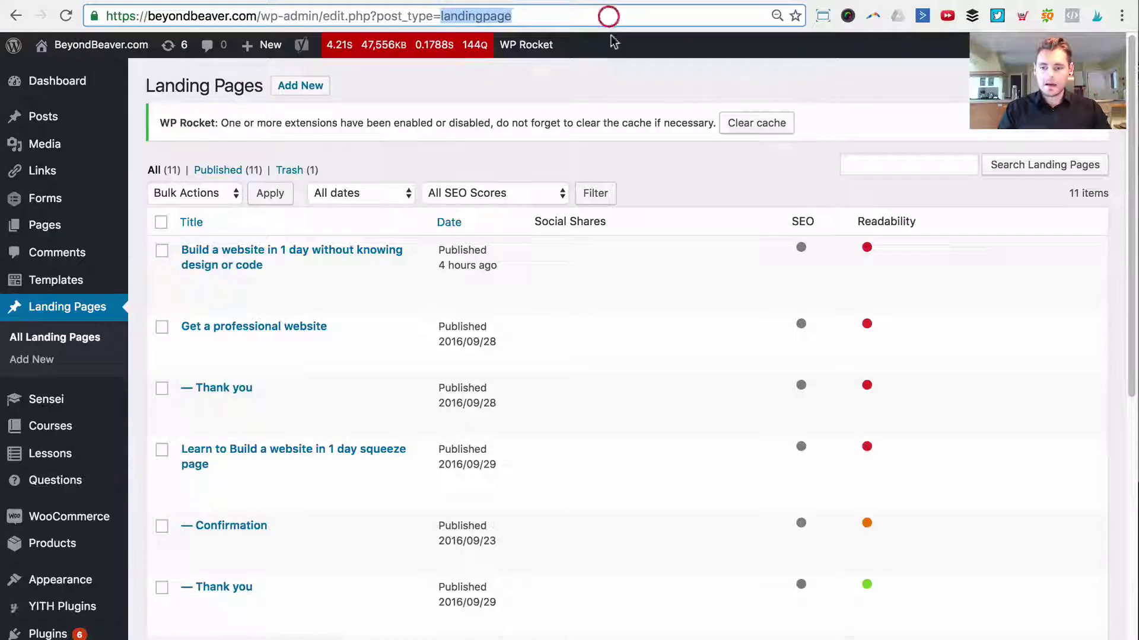
{"action": "left_click", "coordinate": [605, 16]}
Look through the full list of published landing pages and their thank-you and confirmation subpages.
{"action": "scroll", "coordinate": [534, 24], "scroll_direction": "down", "scroll_amount": 1}
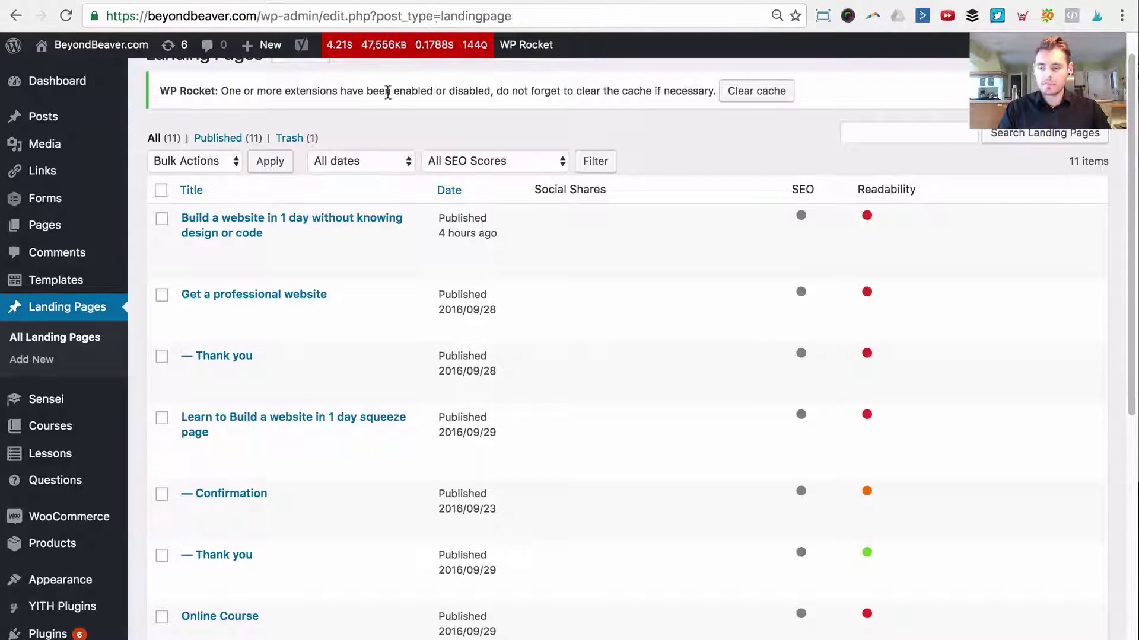
{"action": "scroll", "coordinate": [403, 107], "scroll_direction": "down", "scroll_amount": 2}
{"action": "scroll", "coordinate": [374, 332], "scroll_direction": "down", "scroll_amount": 5}
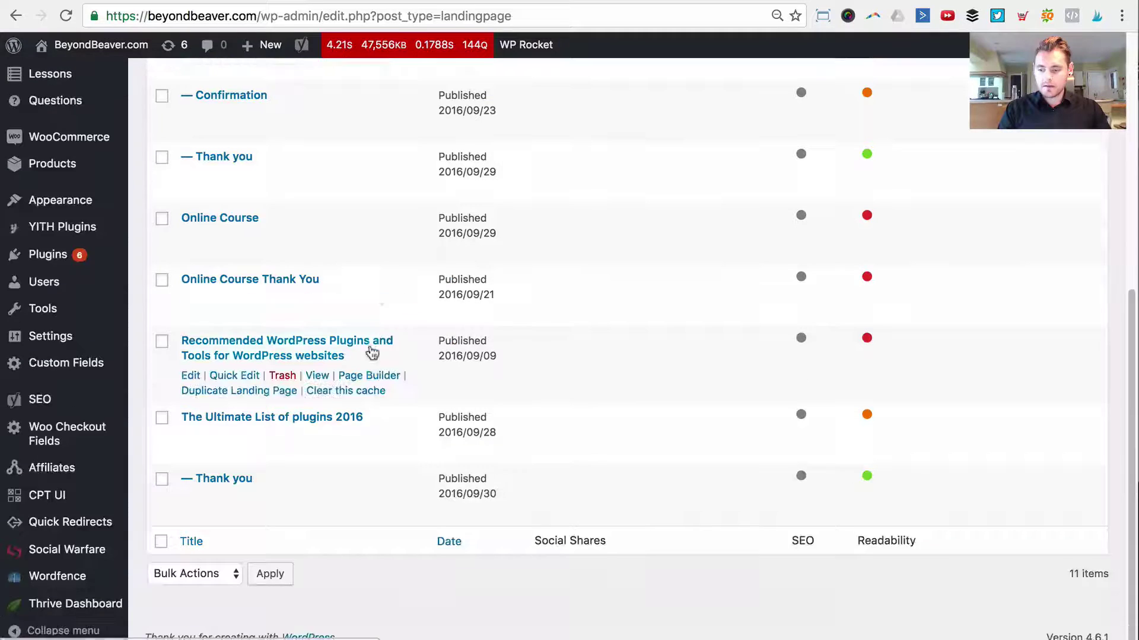
{"action": "scroll", "coordinate": [363, 415], "scroll_direction": "up", "scroll_amount": 6}
{"action": "scroll", "coordinate": [367, 371], "scroll_direction": "up", "scroll_amount": 2}
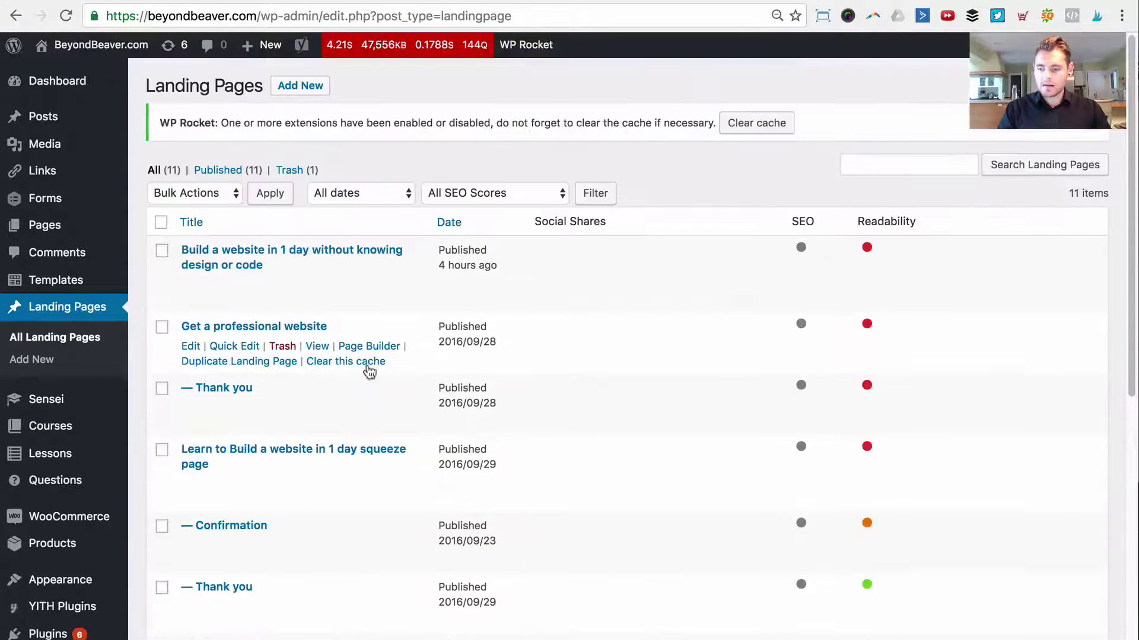
{"action": "scroll", "coordinate": [359, 368], "scroll_direction": "down", "scroll_amount": 1}
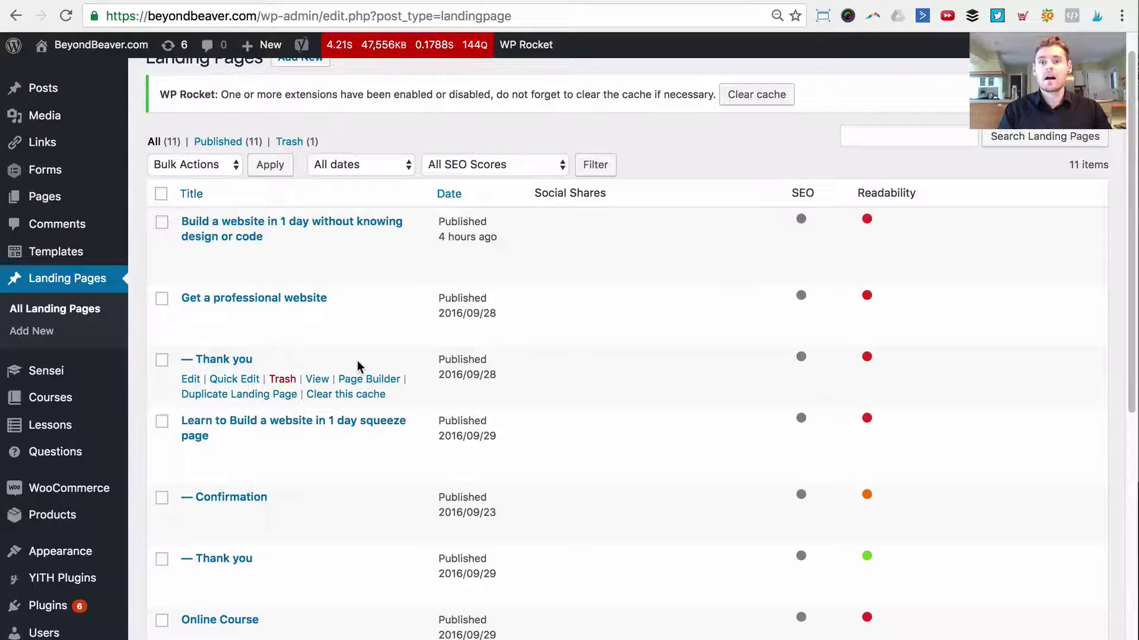
{"action": "left_click", "coordinate": [411, 147]}
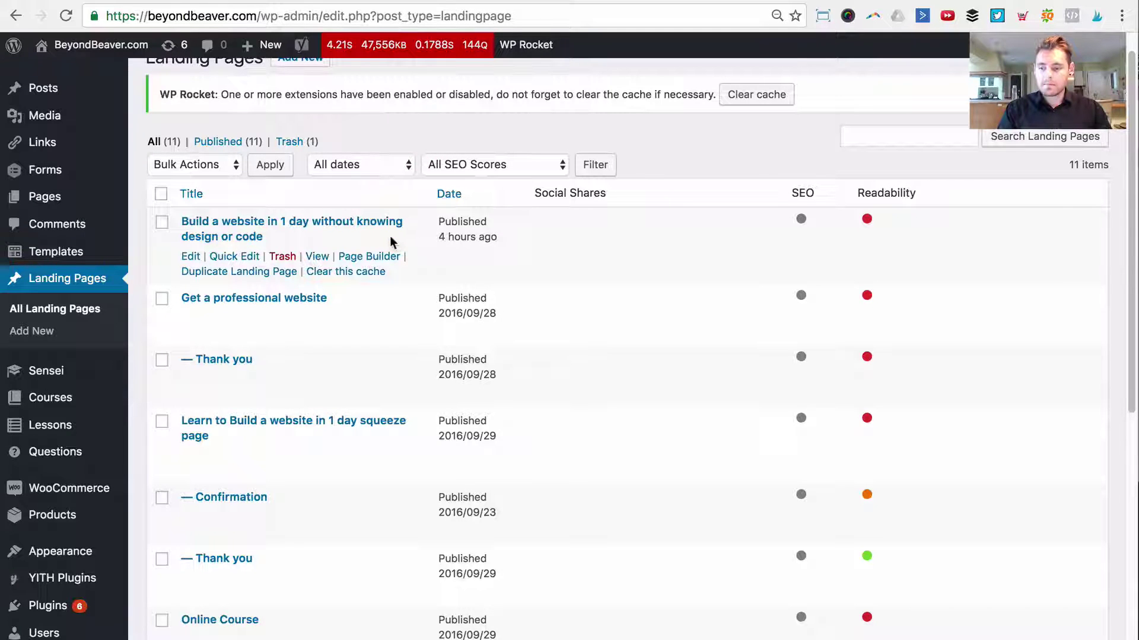
View the "Learn to Build a website in 1 day squeeze page", examine its headline and free plugin list offer, and close it.
{"action": "scroll", "coordinate": [439, 291], "scroll_direction": "down", "scroll_amount": 3}
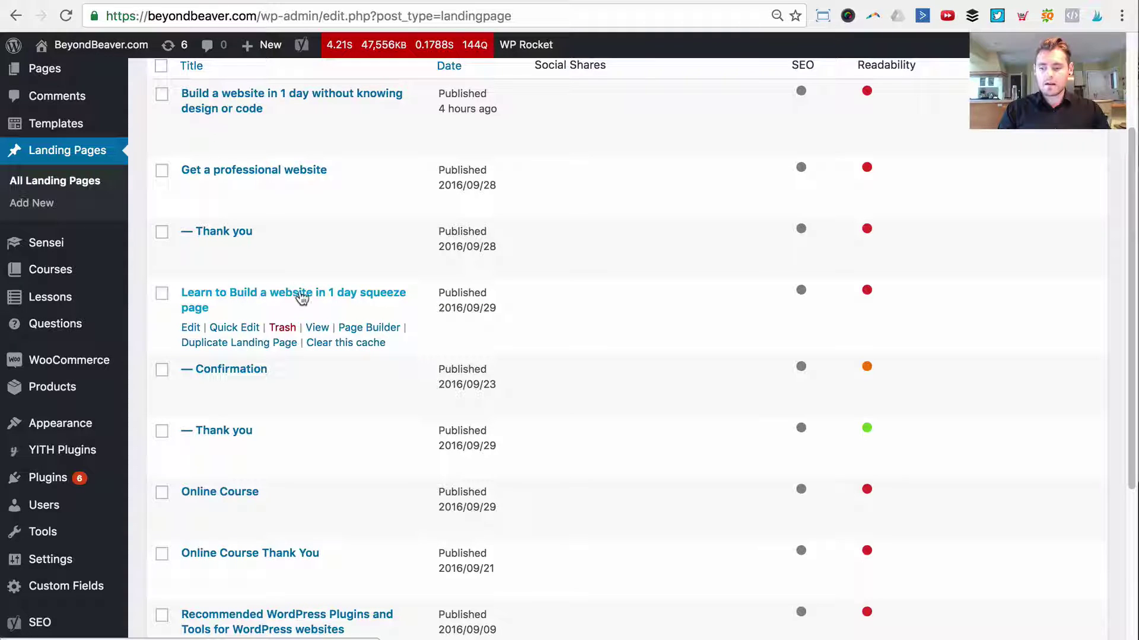
{"action": "left_click", "coordinate": [318, 328]}
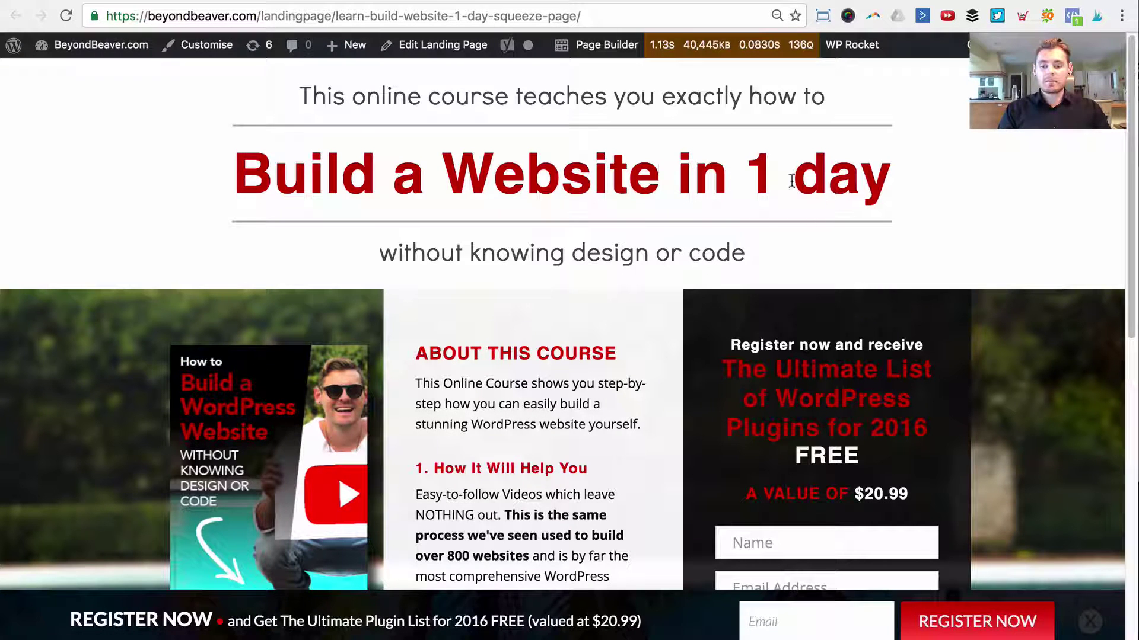
{"action": "scroll", "coordinate": [633, 287], "scroll_direction": "down", "scroll_amount": 8}
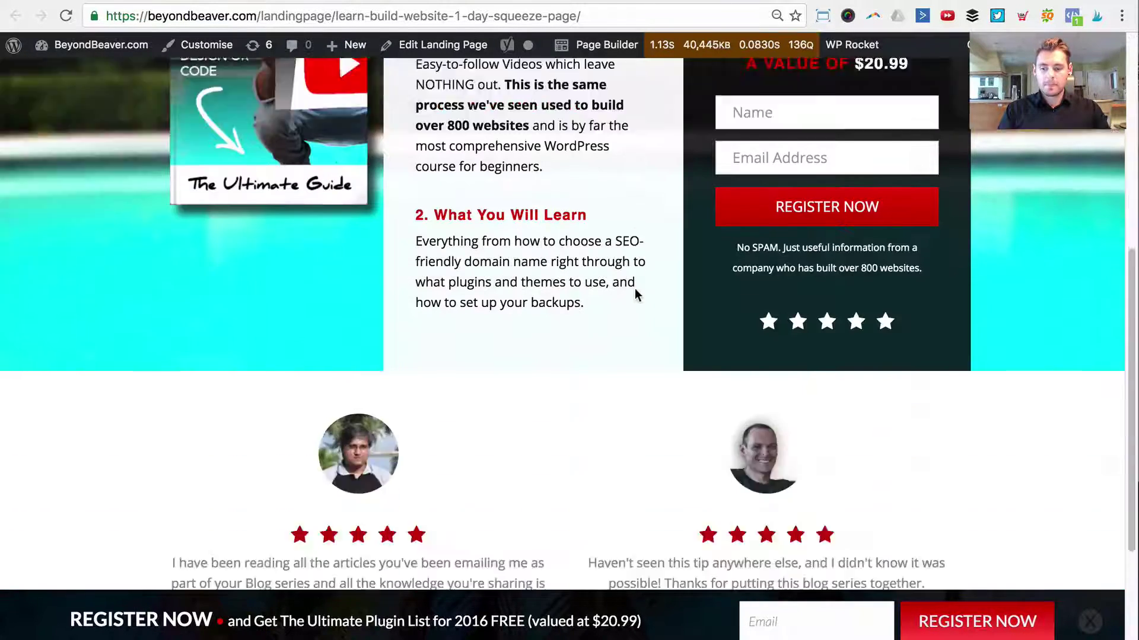
{"action": "scroll", "coordinate": [634, 288], "scroll_direction": "up", "scroll_amount": 8}
{"action": "left_click_drag", "start_coordinate": [351, 203], "coordinate": [848, 178]}
{"action": "left_click", "coordinate": [848, 177]}
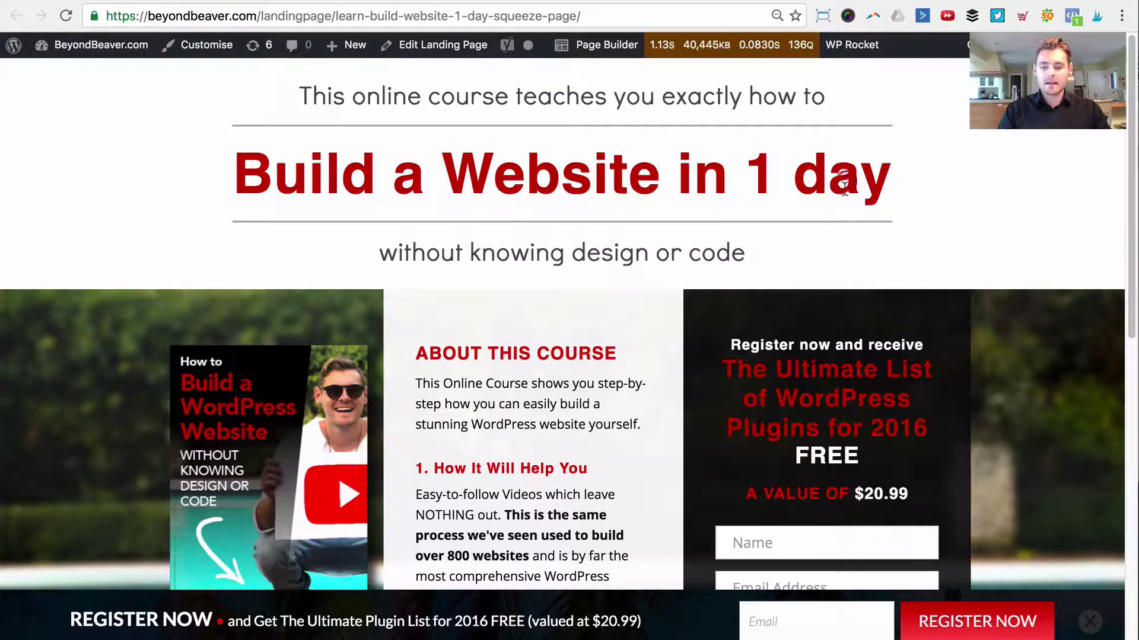
{"action": "scroll", "coordinate": [546, 307], "scroll_direction": "down", "scroll_amount": 3}
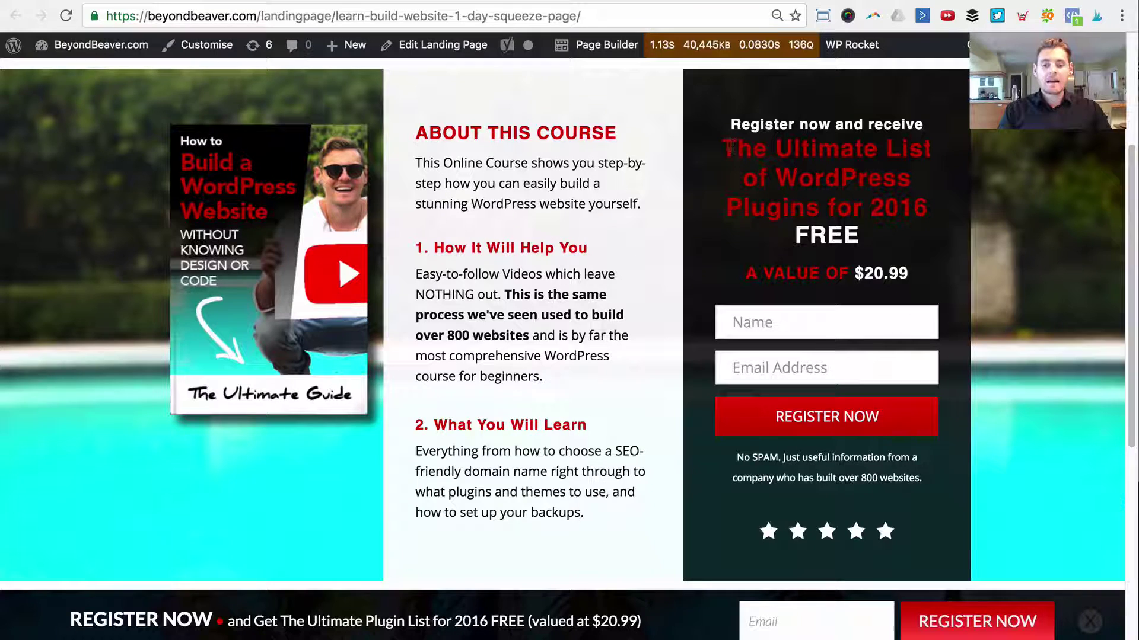
{"action": "left_click_drag", "start_coordinate": [776, 142], "coordinate": [891, 207]}
{"action": "left_click", "coordinate": [891, 208]}
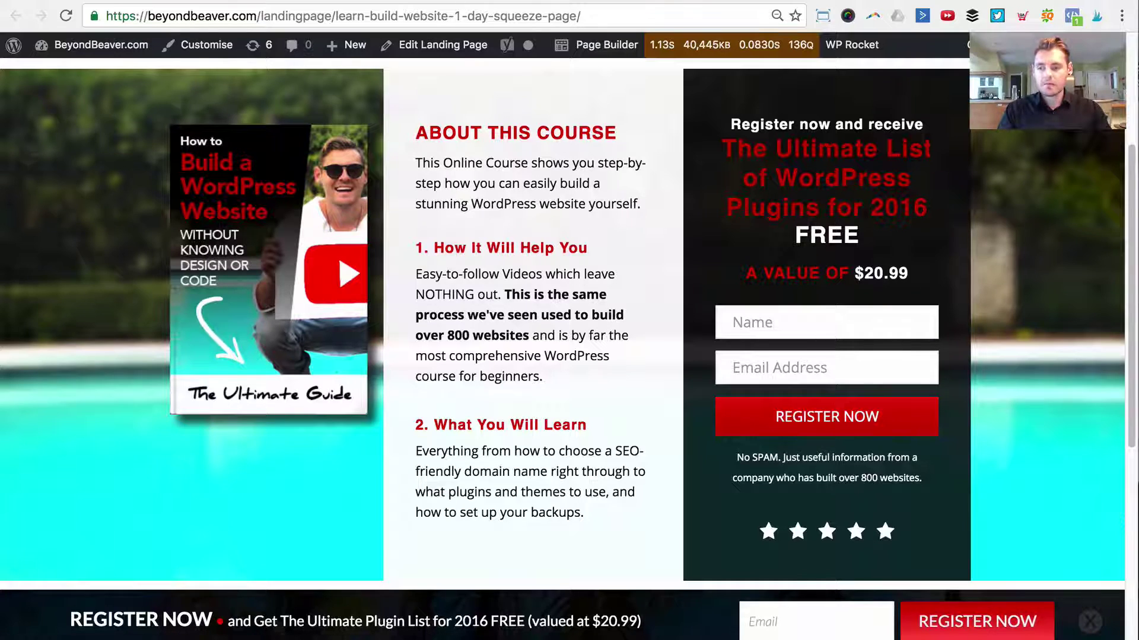
{"action": "key", "text": "super+w"}
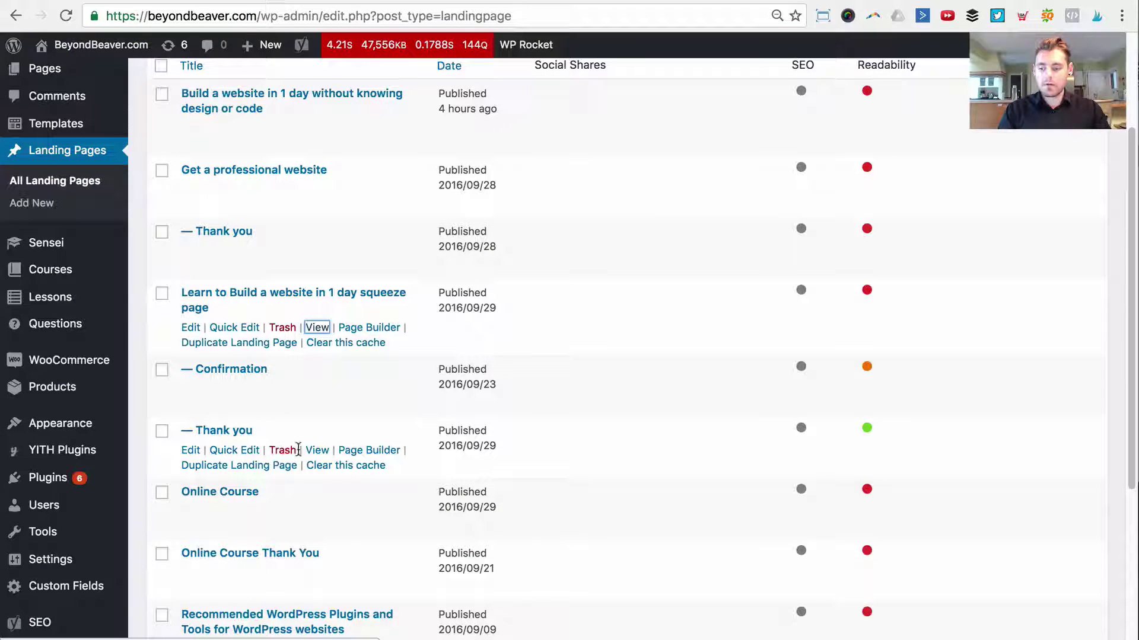
View the squeeze page's Thank you and Confirmation subpages, reading the success heading on the thank-you page.
{"action": "left_click", "coordinate": [317, 450]}
{"action": "left_click", "coordinate": [318, 394]}
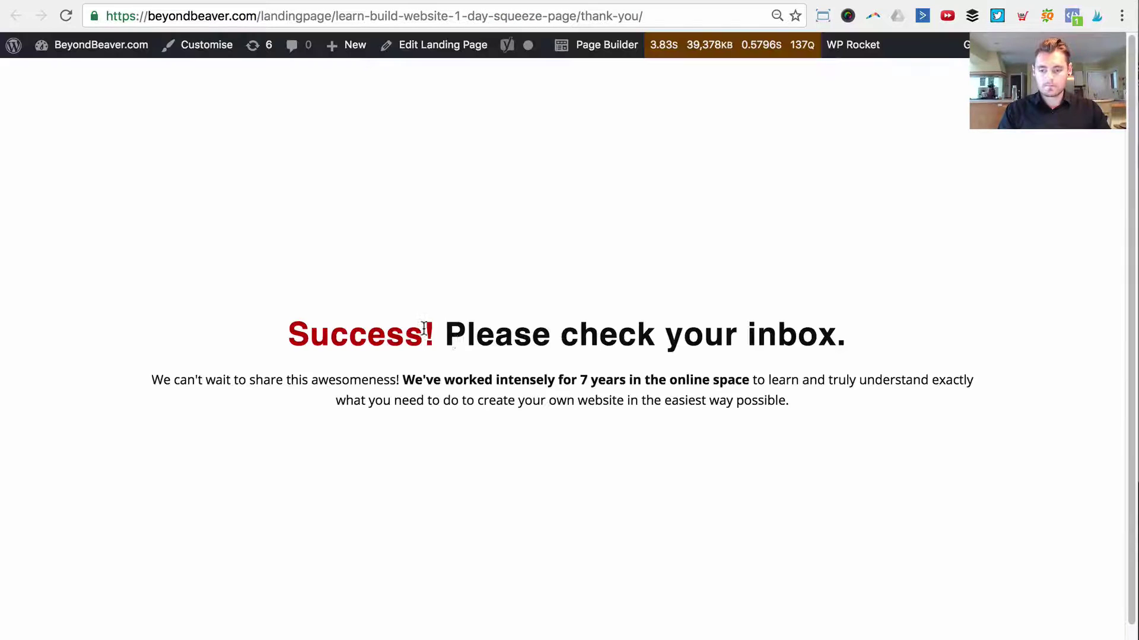
{"action": "left_click_drag", "start_coordinate": [307, 346], "coordinate": [936, 344]}
{"action": "left_click", "coordinate": [890, 354]}
{"action": "left_click_drag", "start_coordinate": [446, 332], "coordinate": [1064, 334]}
{"action": "left_click", "coordinate": [692, 204]}
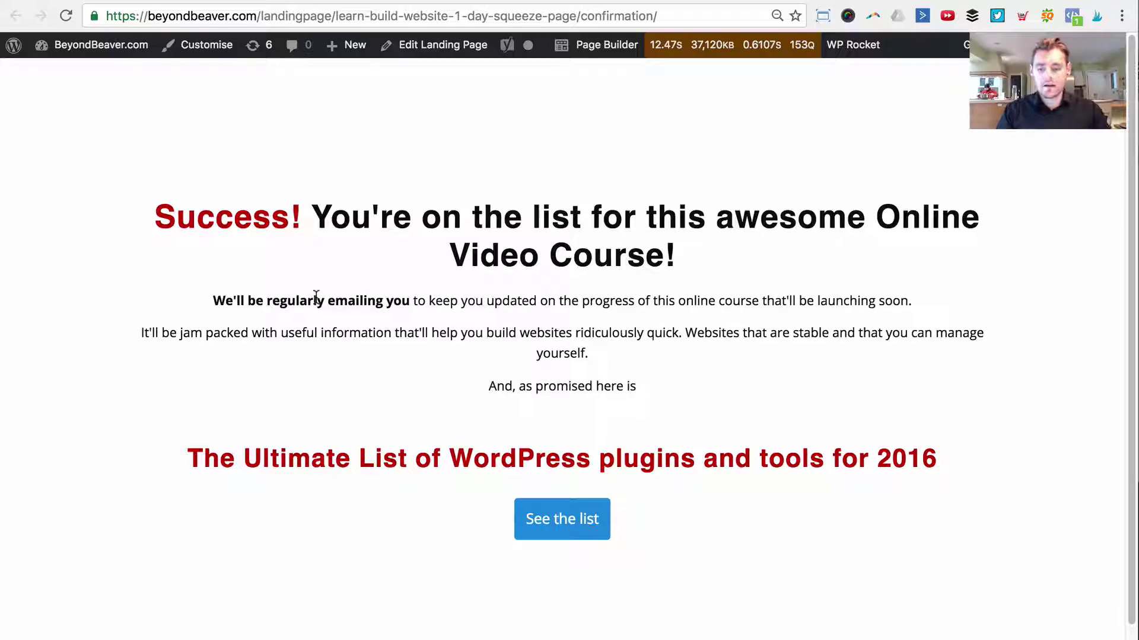
Read the confirmation page's success headline and emailing note, and follow its "See the list" link.
{"action": "left_click_drag", "start_coordinate": [167, 223], "coordinate": [898, 277]}
{"action": "left_click", "coordinate": [895, 276]}
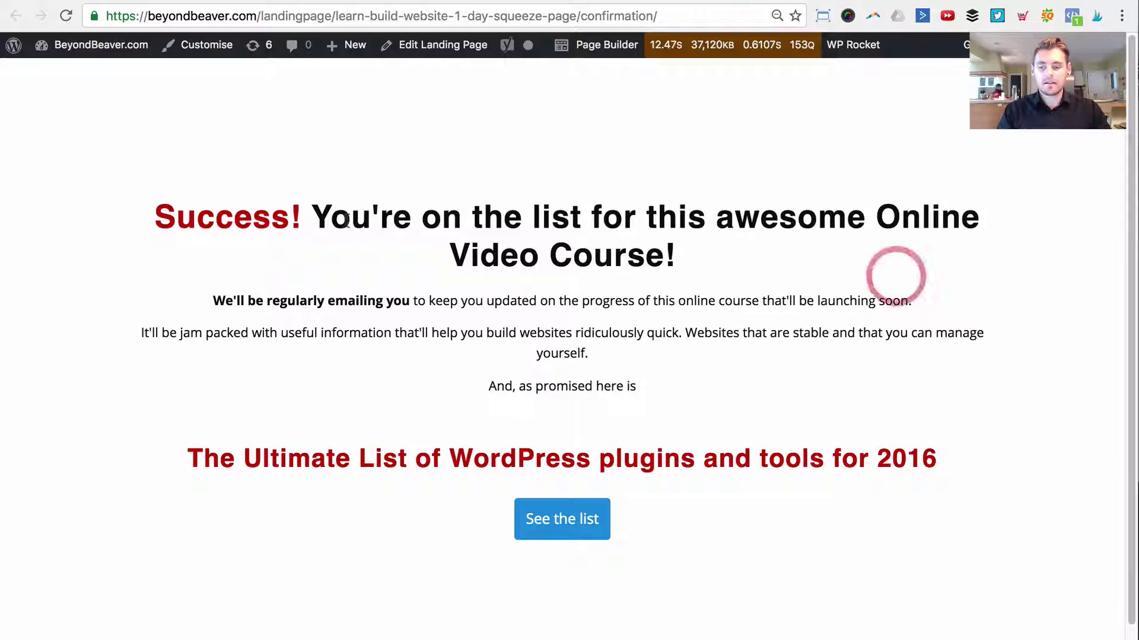
{"action": "left_click_drag", "start_coordinate": [228, 304], "coordinate": [635, 310]}
{"action": "left_click", "coordinate": [641, 315]}
{"action": "left_click", "coordinate": [582, 527]}
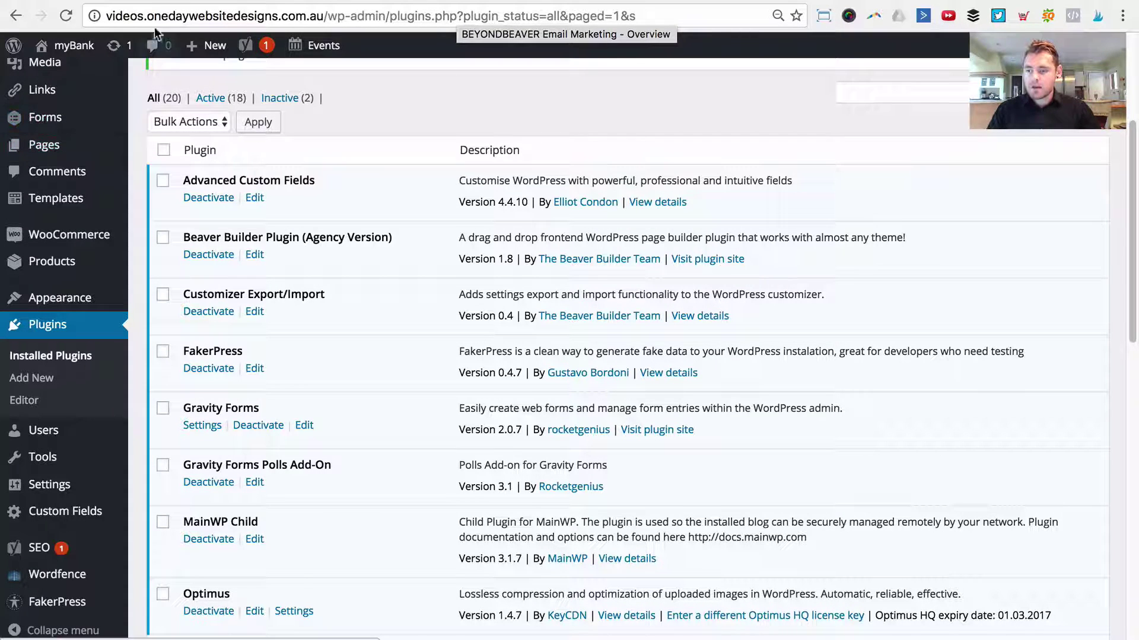
On the videos.onedaywebsitedesigns.com.au site, go from the installed plugins to the page for adding a new plugin.
{"action": "left_click_drag", "start_coordinate": [328, 13], "coordinate": [37, 16]}
{"action": "left_click", "coordinate": [587, 95]}
{"action": "scroll", "coordinate": [174, 215], "scroll_direction": "down", "scroll_amount": 3}
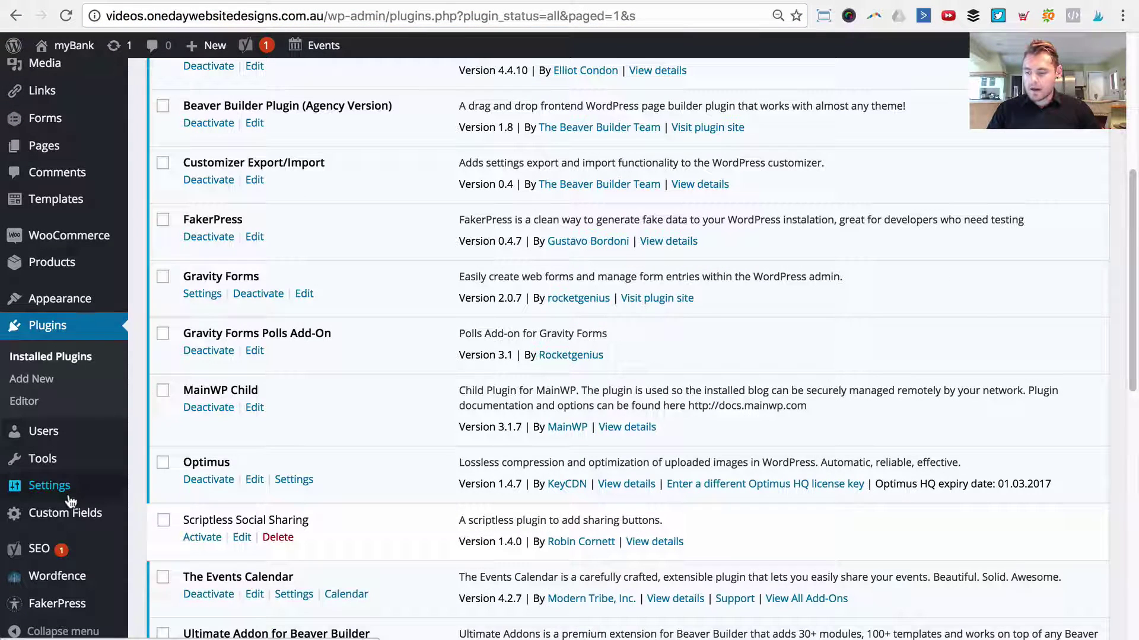
{"action": "mouse_move", "coordinate": [70, 482]}
{"action": "mouse_move", "coordinate": [74, 435]}
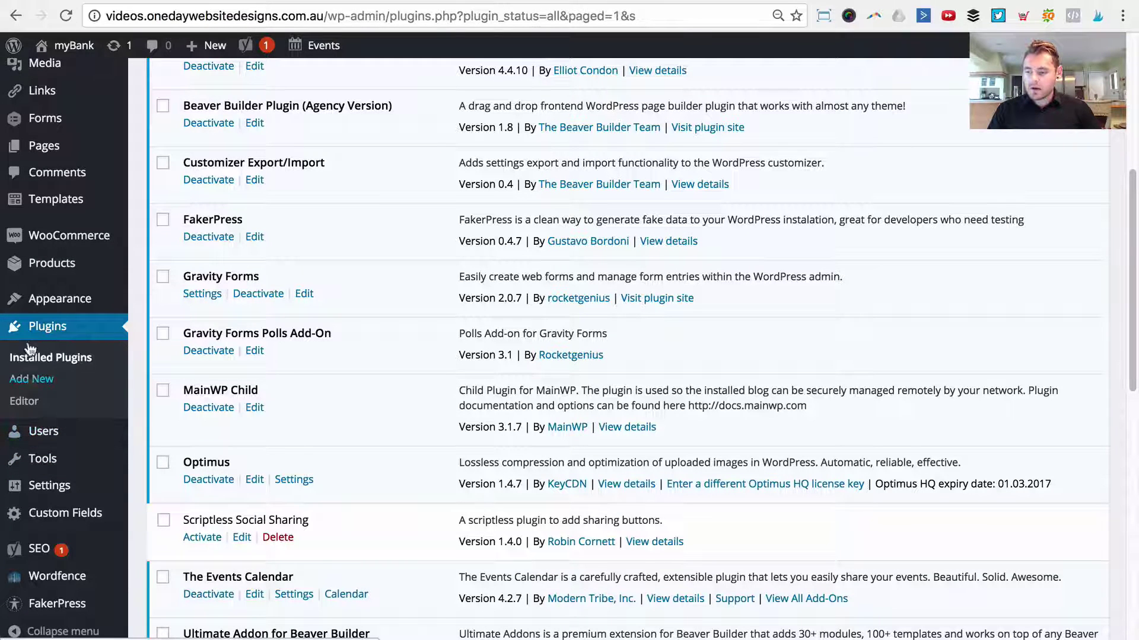
{"action": "left_click", "coordinate": [18, 380]}
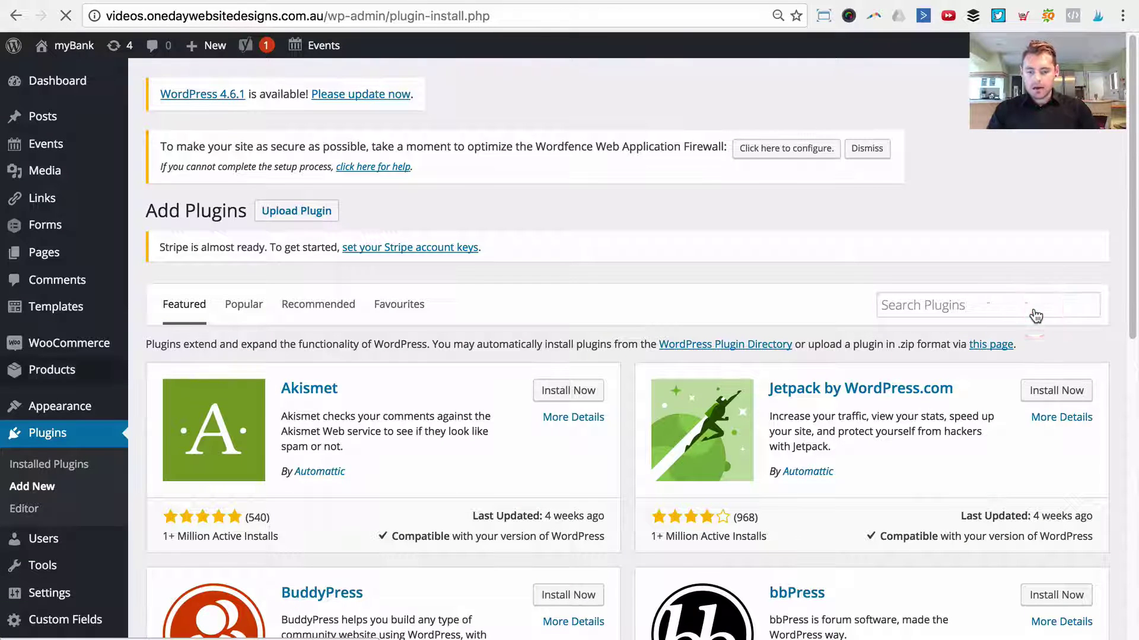
Search the plugin directory for "custom post types ui", and install and activate the Custom Post Type UI plugin.
{"action": "left_click", "coordinate": [1034, 308]}
{"action": "type", "text": "custom post types ui"}
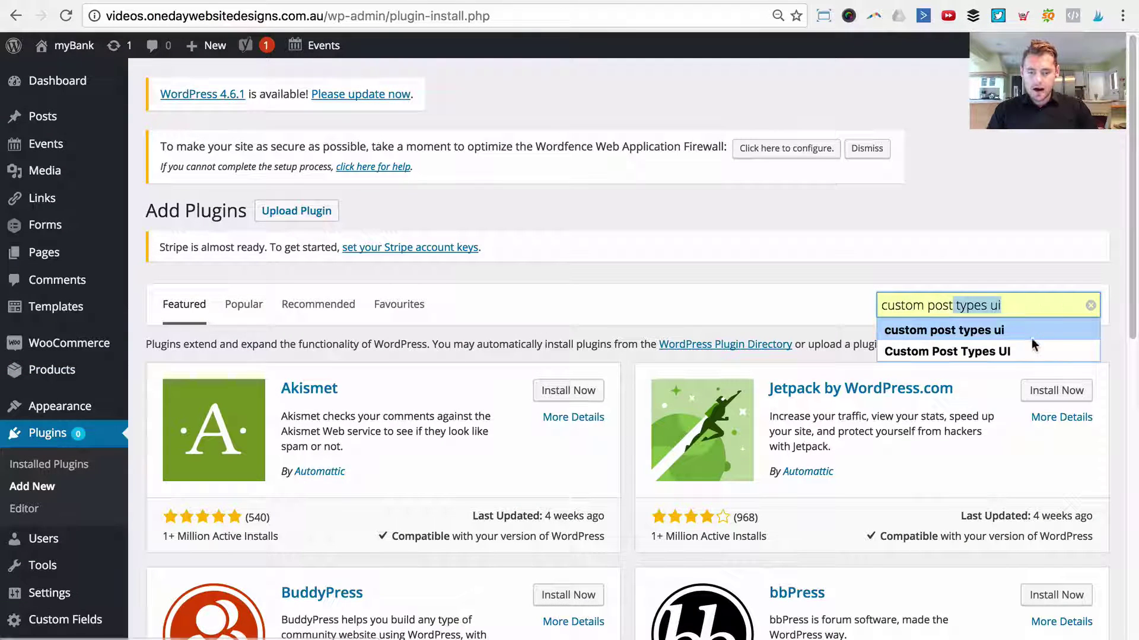
{"action": "left_click", "coordinate": [1020, 331]}
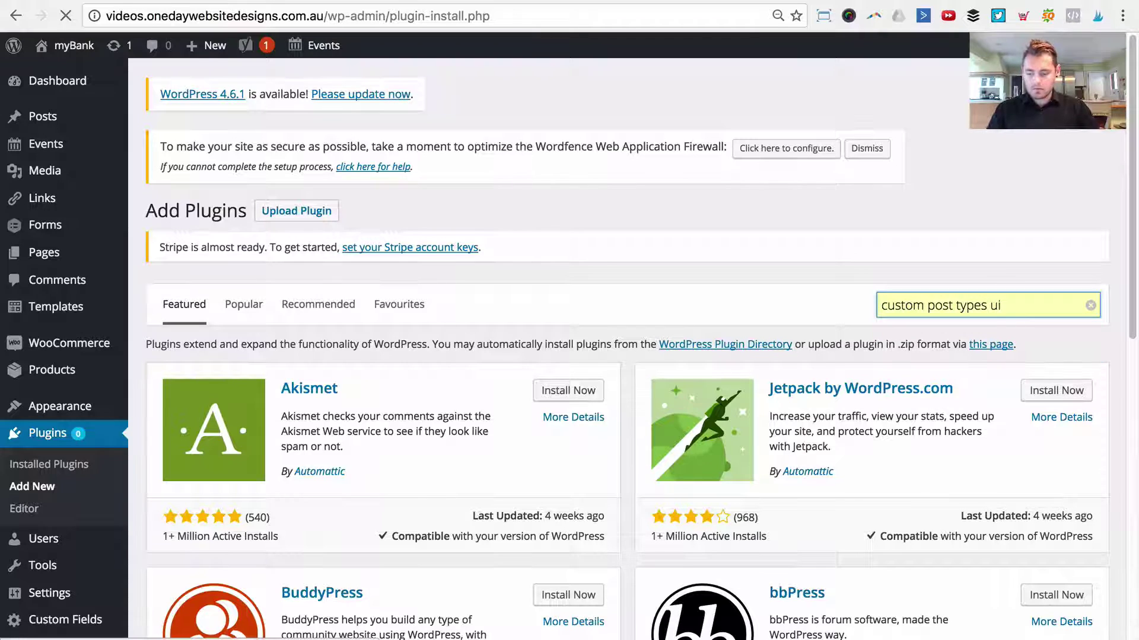
{"action": "left_click", "coordinate": [586, 388]}
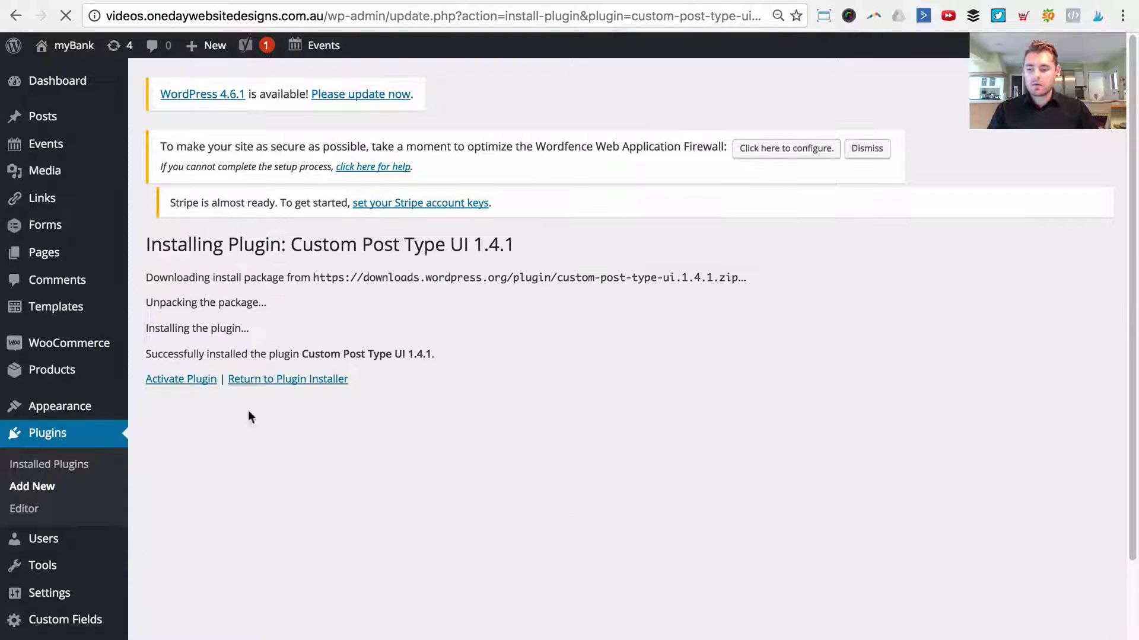
{"action": "left_click", "coordinate": [172, 381]}
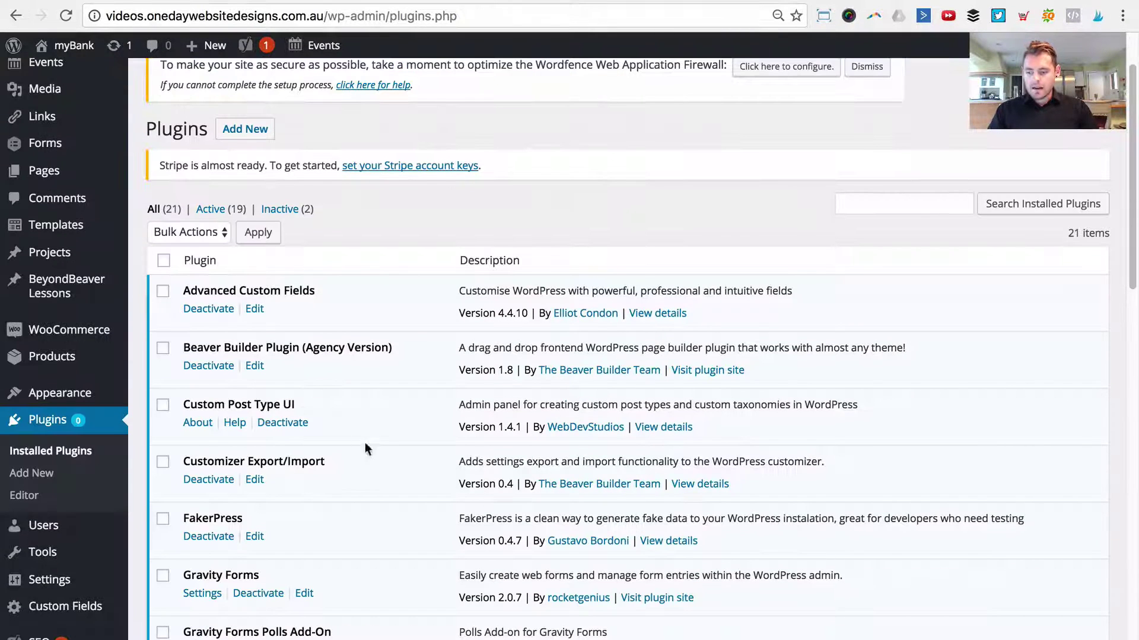
Locate Custom Post Type UI among the installed plugins and open its form for adding a new post type.
{"action": "left_click_drag", "start_coordinate": [181, 403], "coordinate": [345, 401]}
{"action": "scroll", "coordinate": [344, 401], "scroll_direction": "down", "scroll_amount": 2}
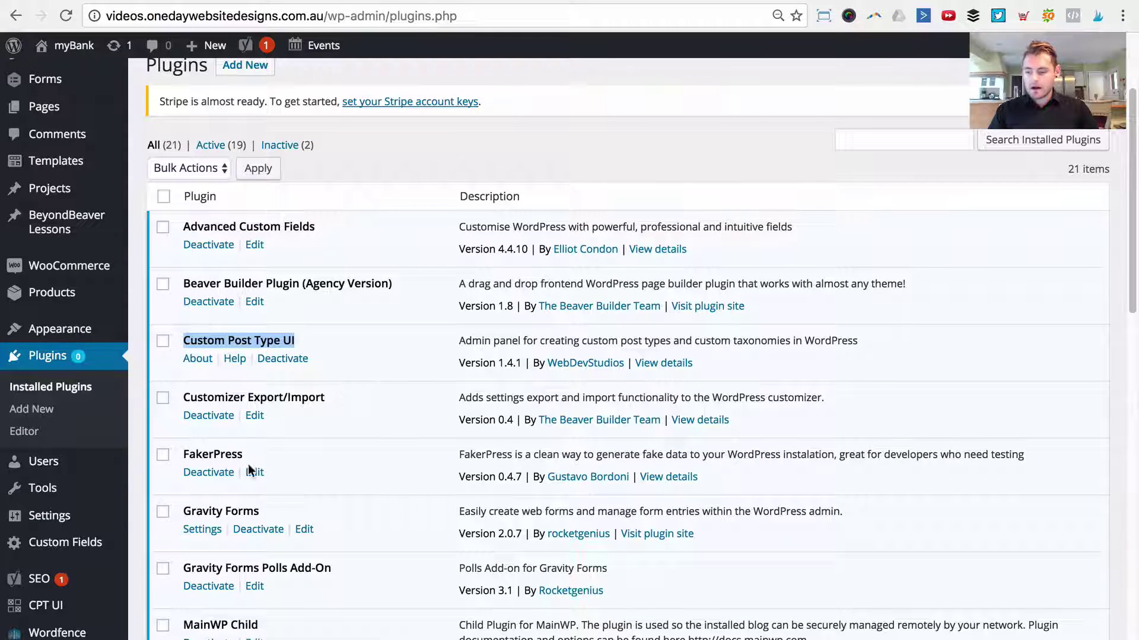
{"action": "scroll", "coordinate": [250, 497], "scroll_direction": "down", "scroll_amount": 1}
{"action": "scroll", "coordinate": [322, 468], "scroll_direction": "down", "scroll_amount": 1}
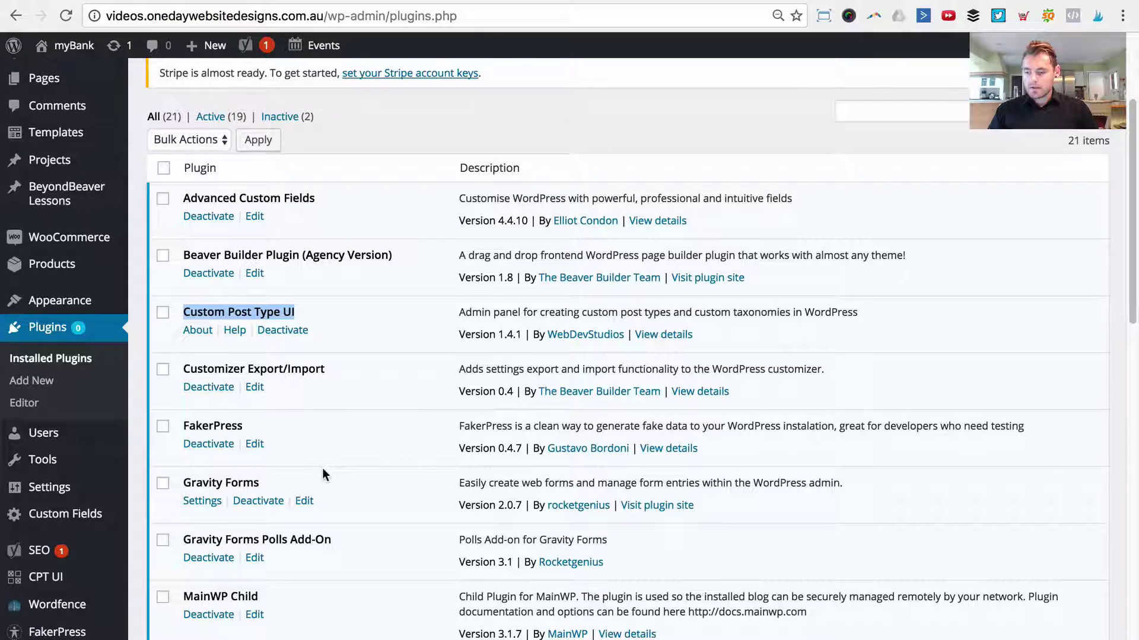
{"action": "scroll", "coordinate": [42, 557], "scroll_direction": "down", "scroll_amount": 2}
{"action": "left_click", "coordinate": [40, 552]}
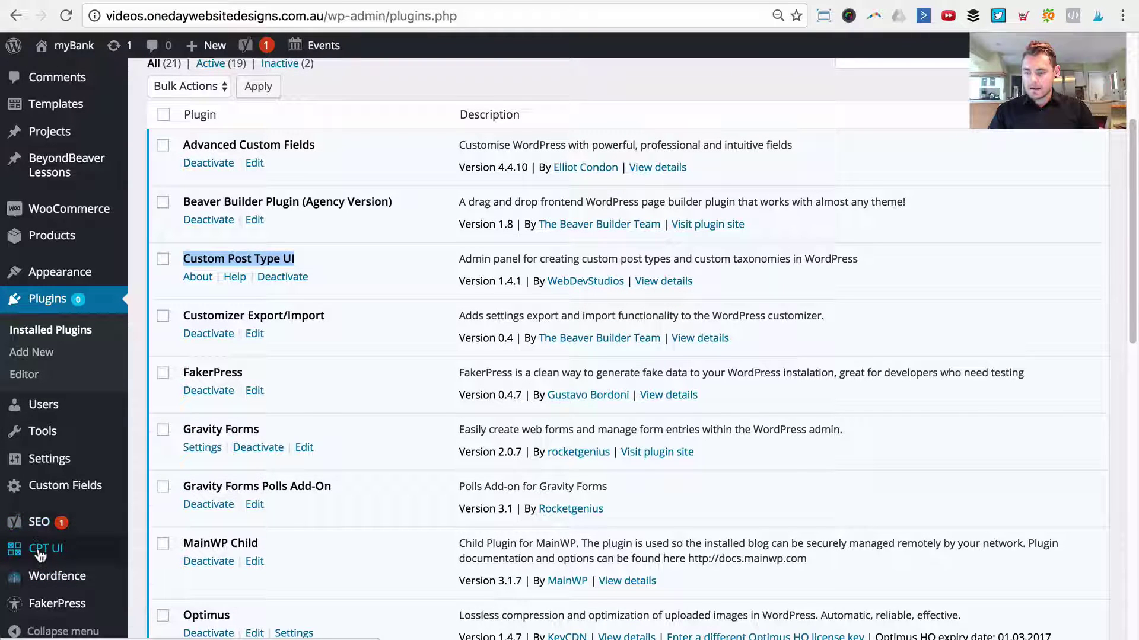
{"action": "left_click", "coordinate": [59, 555]}
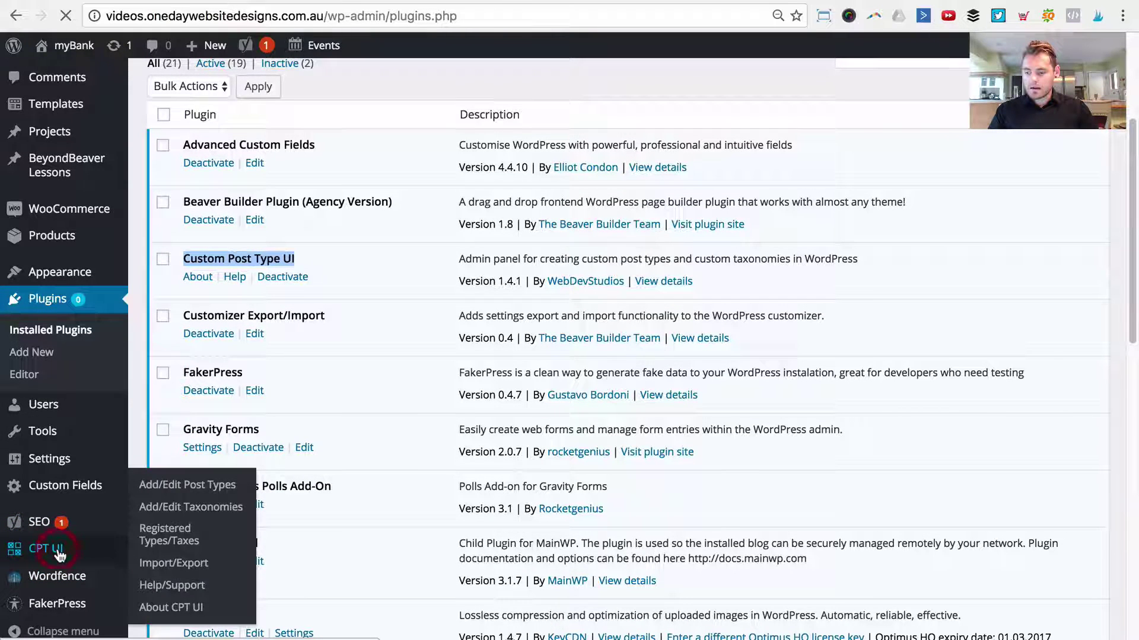
{"action": "scroll", "coordinate": [300, 325], "scroll_direction": "down", "scroll_amount": 5}
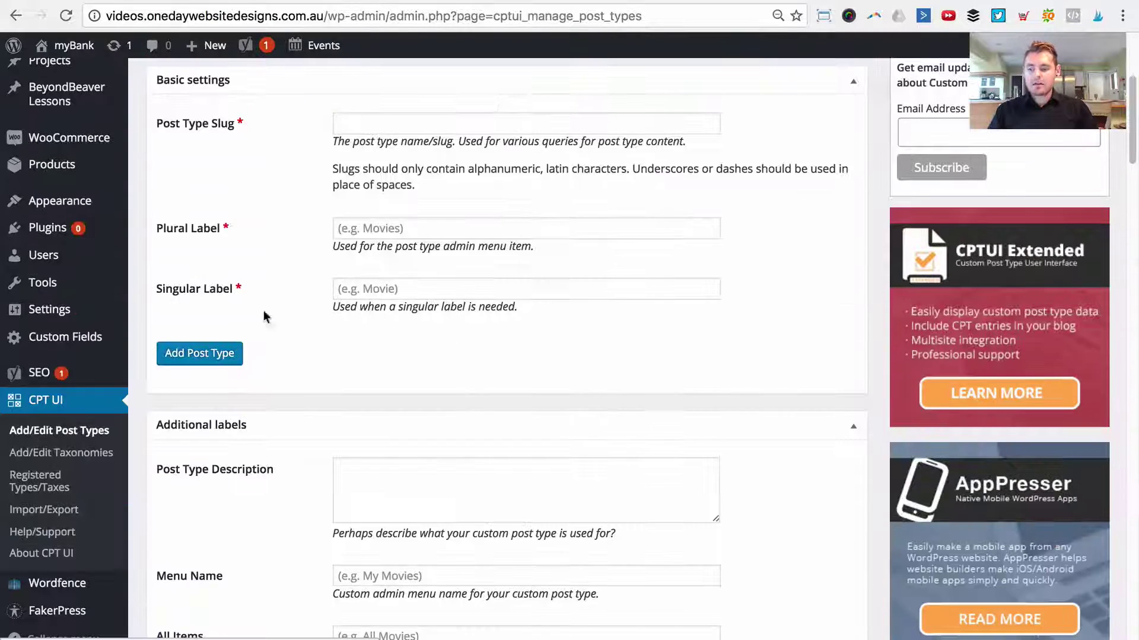
{"action": "scroll", "coordinate": [275, 233], "scroll_direction": "up", "scroll_amount": 2}
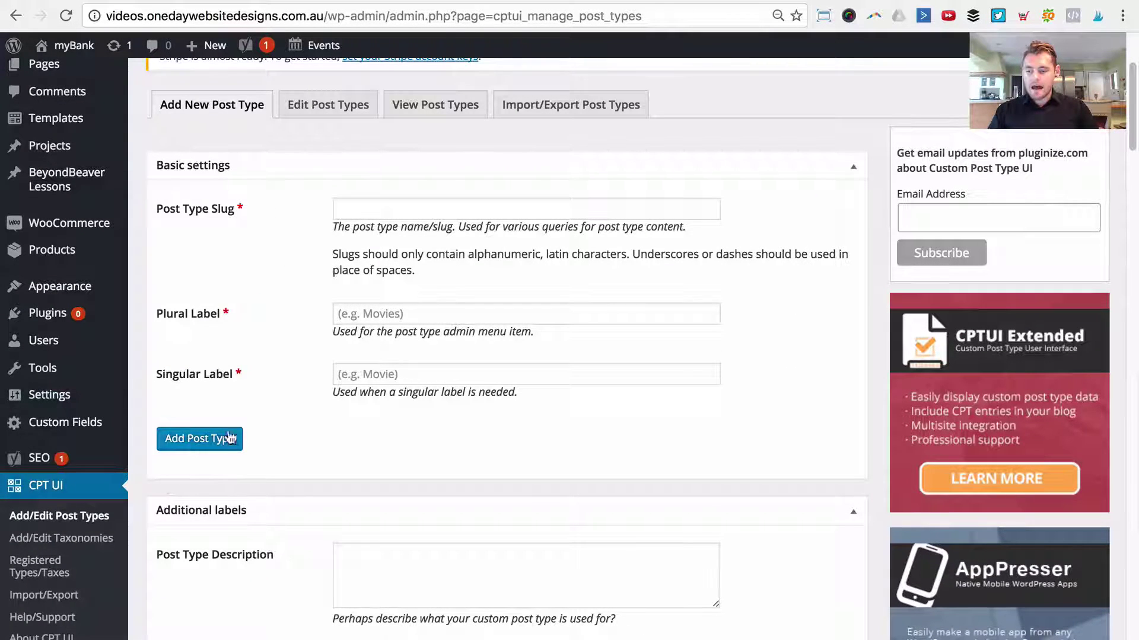
Add a post type with the slug "landingpage", plural label "Landing Pages" and singular label "Landing Page".
{"action": "left_click", "coordinate": [491, 207]}
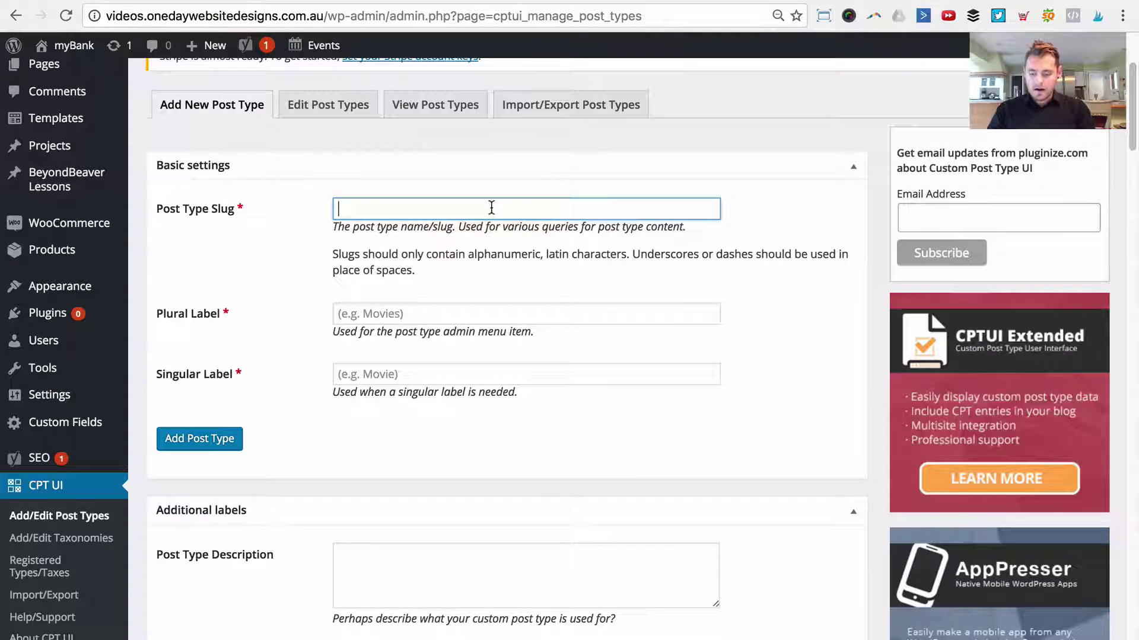
{"action": "type", "text": "landi"}
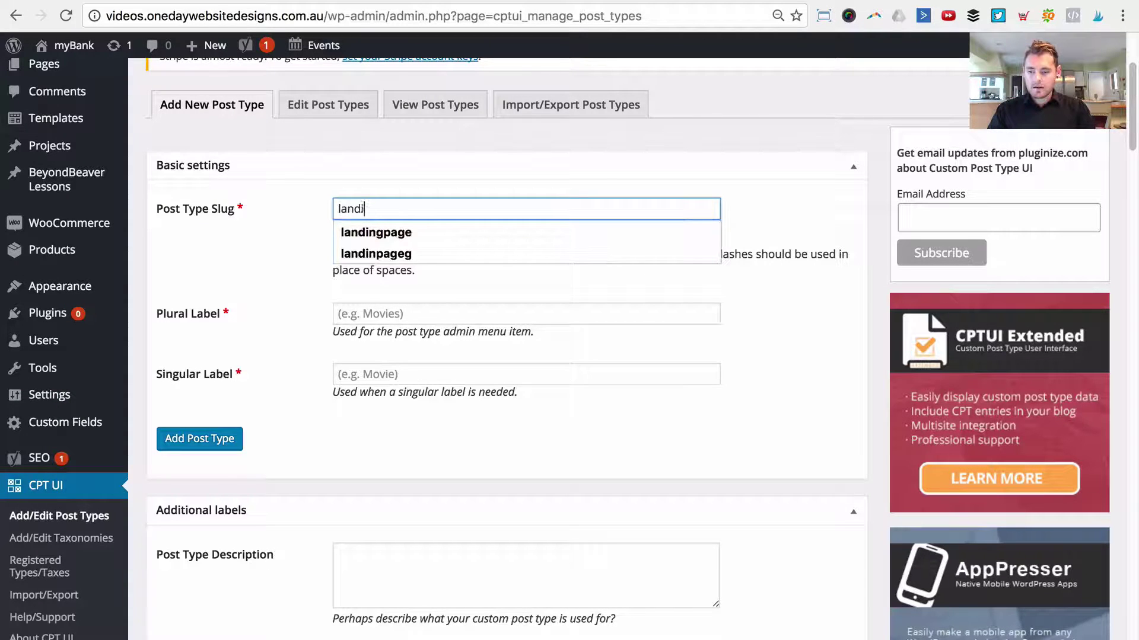
{"action": "type", "text": "ngpage"}
{"action": "left_click", "coordinate": [293, 208]}
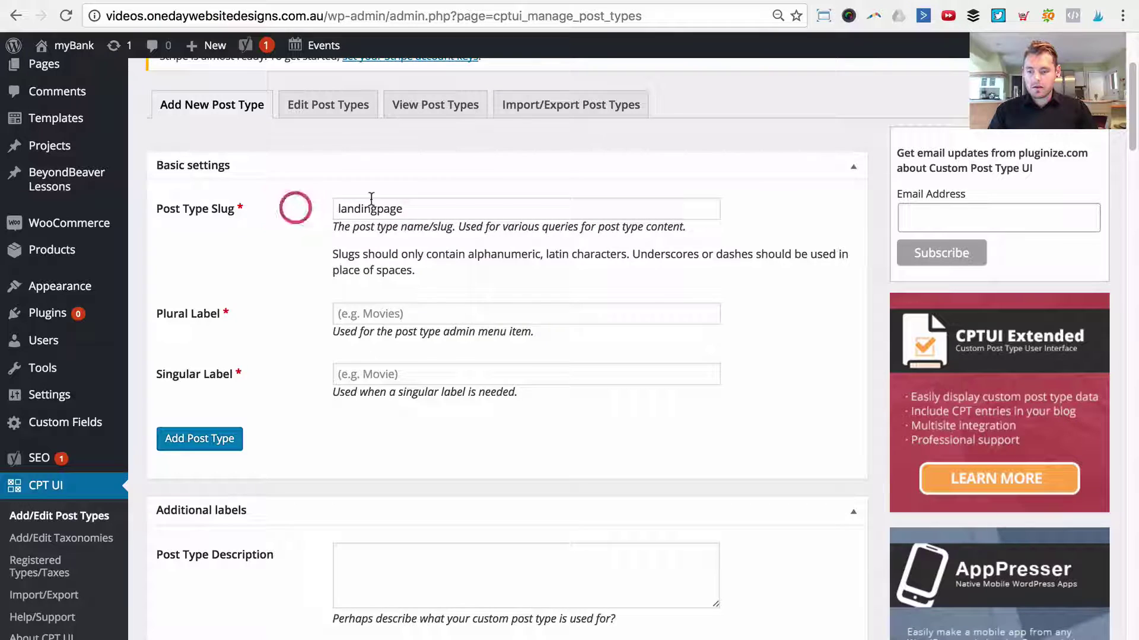
{"action": "left_click", "coordinate": [366, 307]}
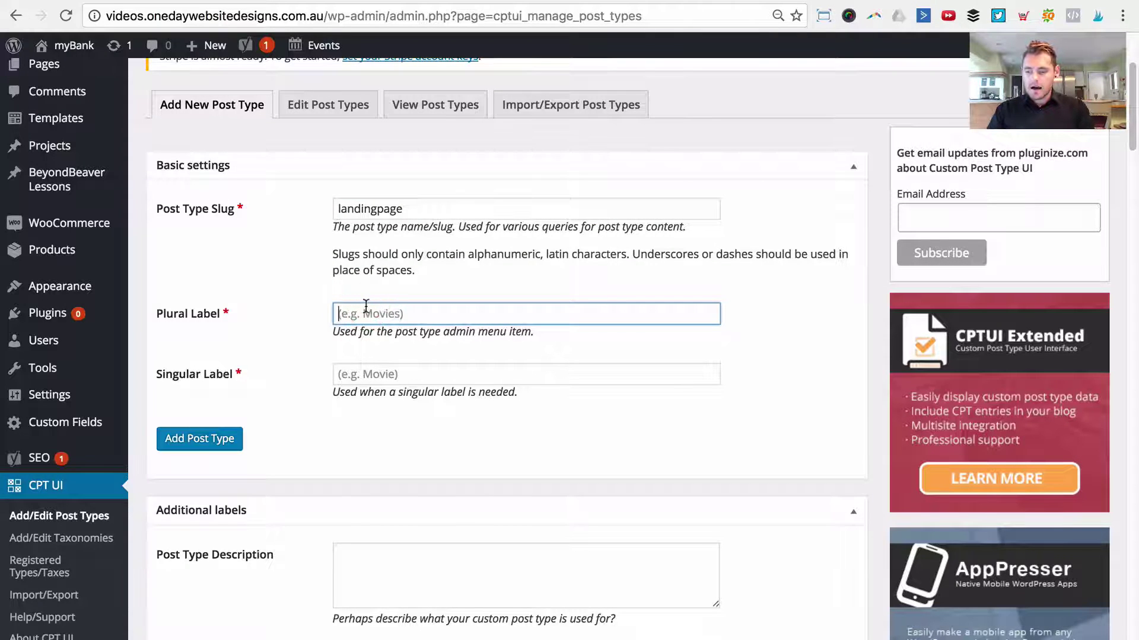
{"action": "type", "text": "Landing Pages"}
{"action": "key", "text": "Tab"}
{"action": "type", "text": "Landing Page"}
{"action": "left_click", "coordinate": [213, 442]}
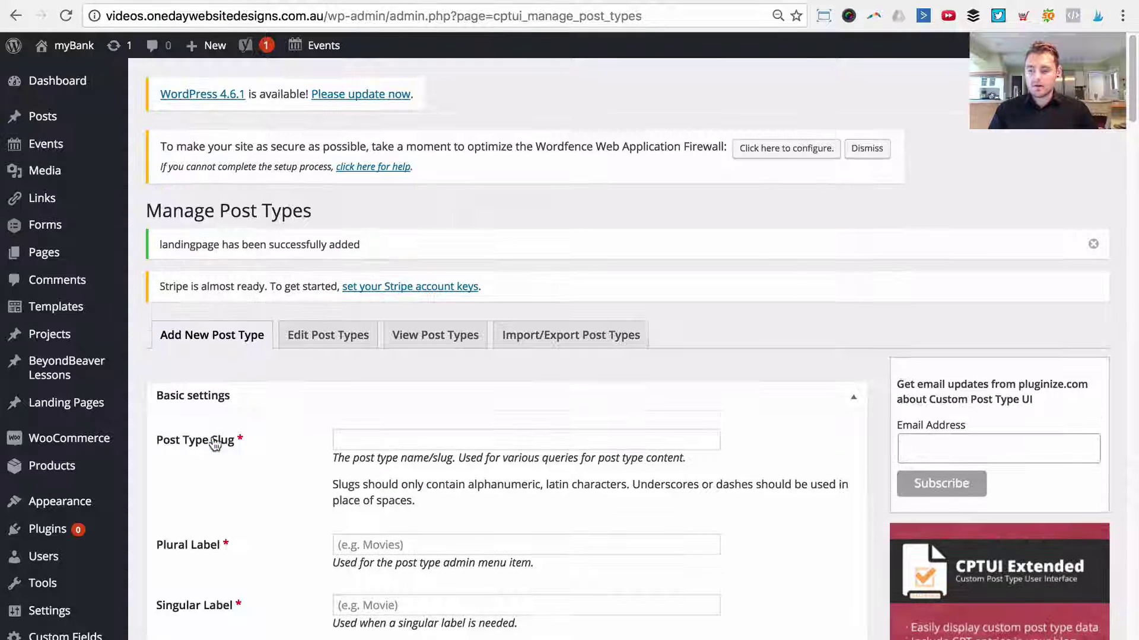
Check the admin menu for the new Landing Pages entry and its submenu, and look over the post type form.
{"action": "scroll", "coordinate": [335, 485], "scroll_direction": "down", "scroll_amount": 3}
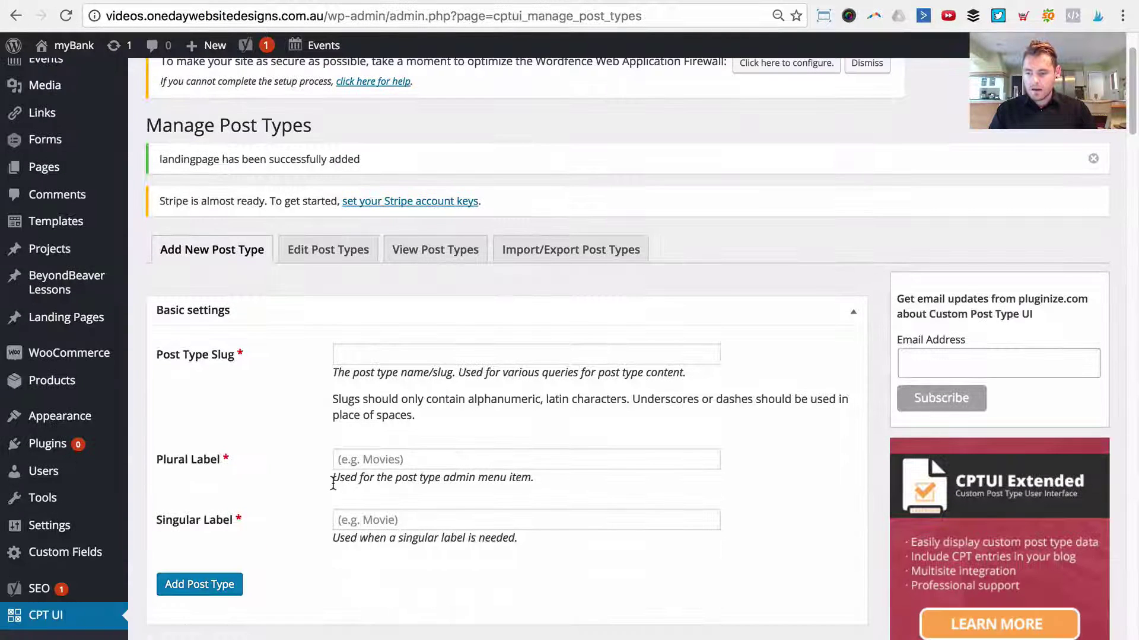
{"action": "scroll", "coordinate": [336, 483], "scroll_direction": "up", "scroll_amount": 1}
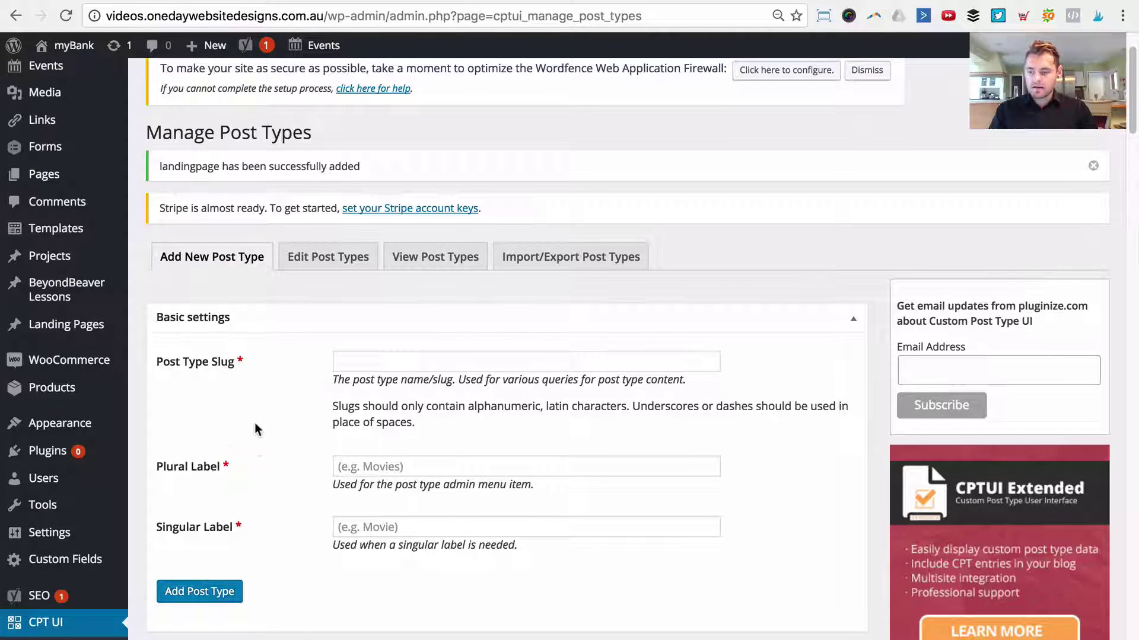
{"action": "mouse_move", "coordinate": [42, 325]}
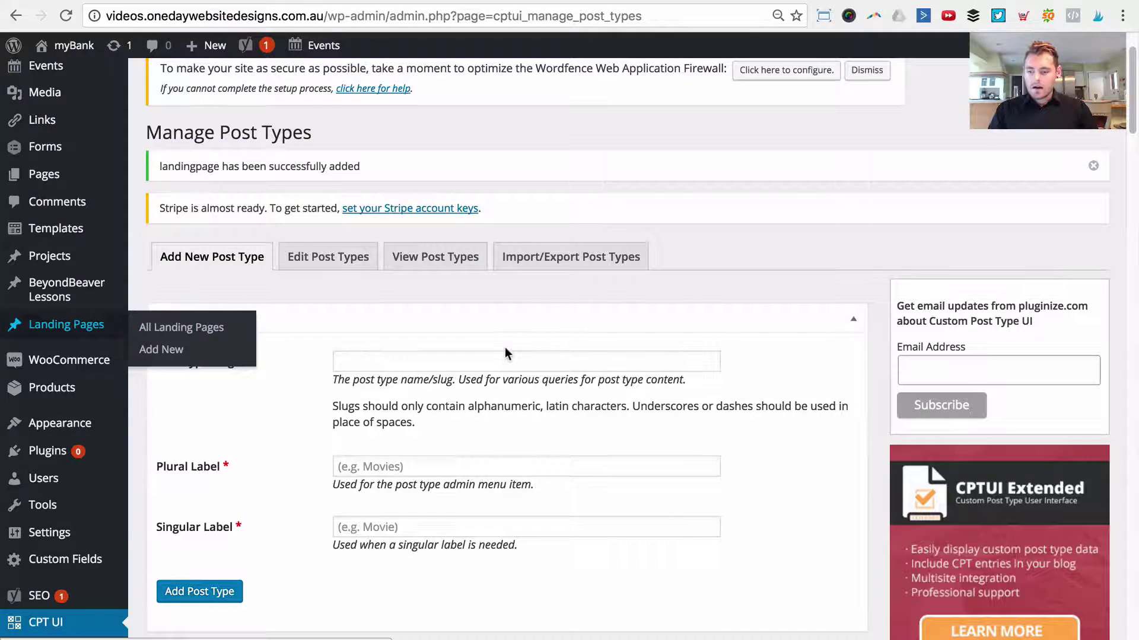
{"action": "scroll", "coordinate": [504, 347], "scroll_direction": "down", "scroll_amount": 8}
{"action": "scroll", "coordinate": [533, 372], "scroll_direction": "up", "scroll_amount": 4}
{"action": "scroll", "coordinate": [453, 397], "scroll_direction": "up", "scroll_amount": 6}
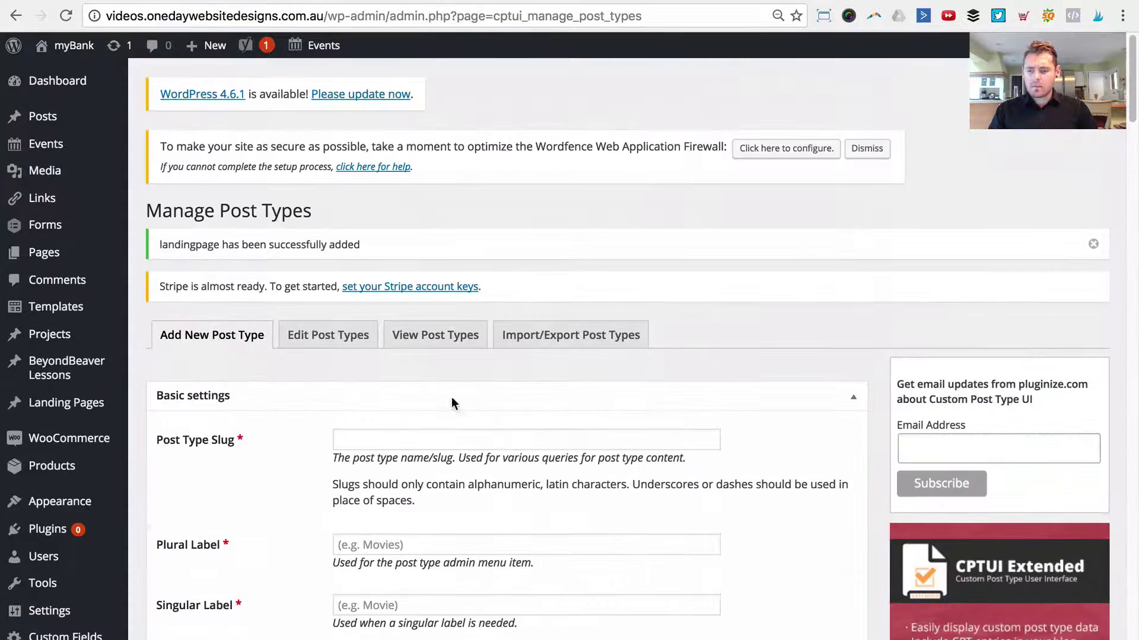
{"action": "left_click", "coordinate": [670, 203]}
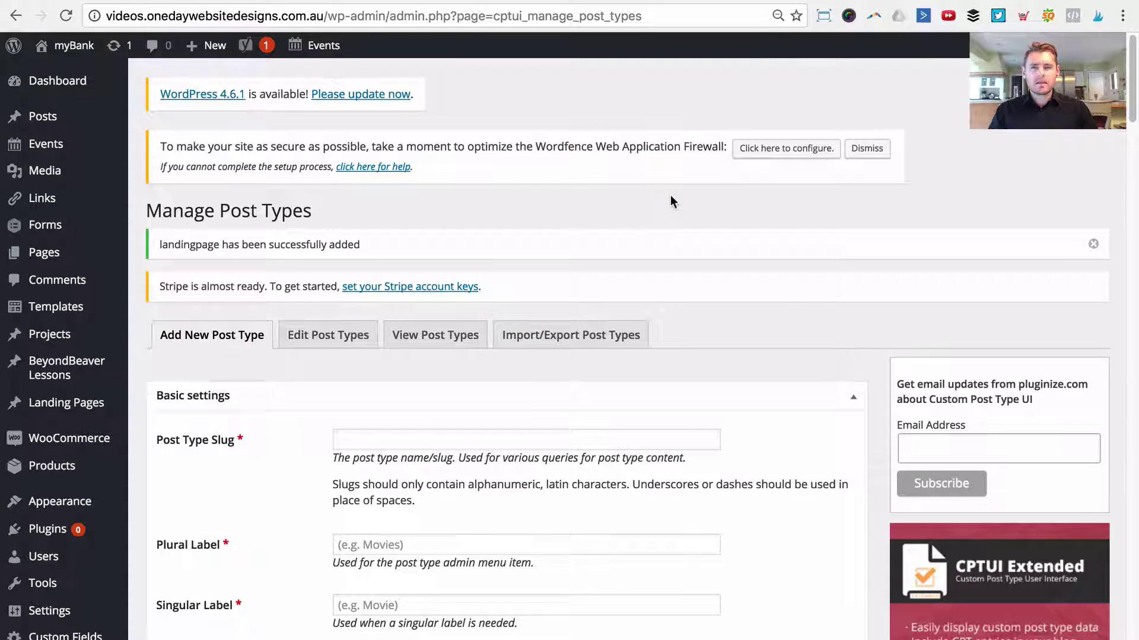
{"action": "left_click", "coordinate": [478, 180]}
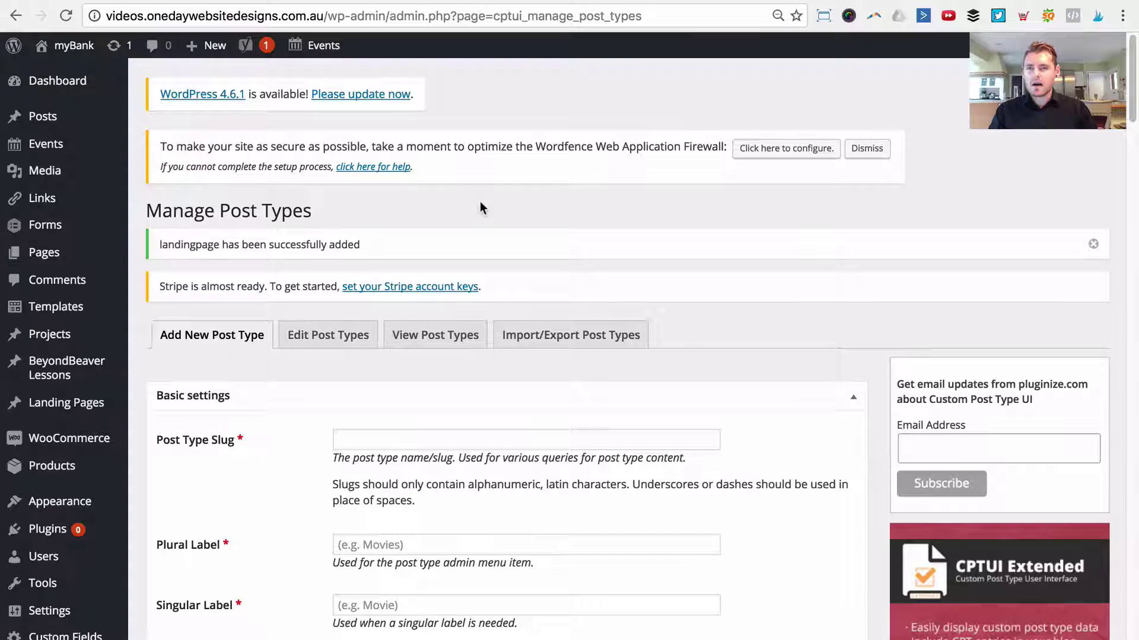
{"action": "left_click", "coordinate": [479, 201]}
Open the existing Landing Pages post type for editing.
{"action": "scroll", "coordinate": [479, 201], "scroll_direction": "down", "scroll_amount": 1}
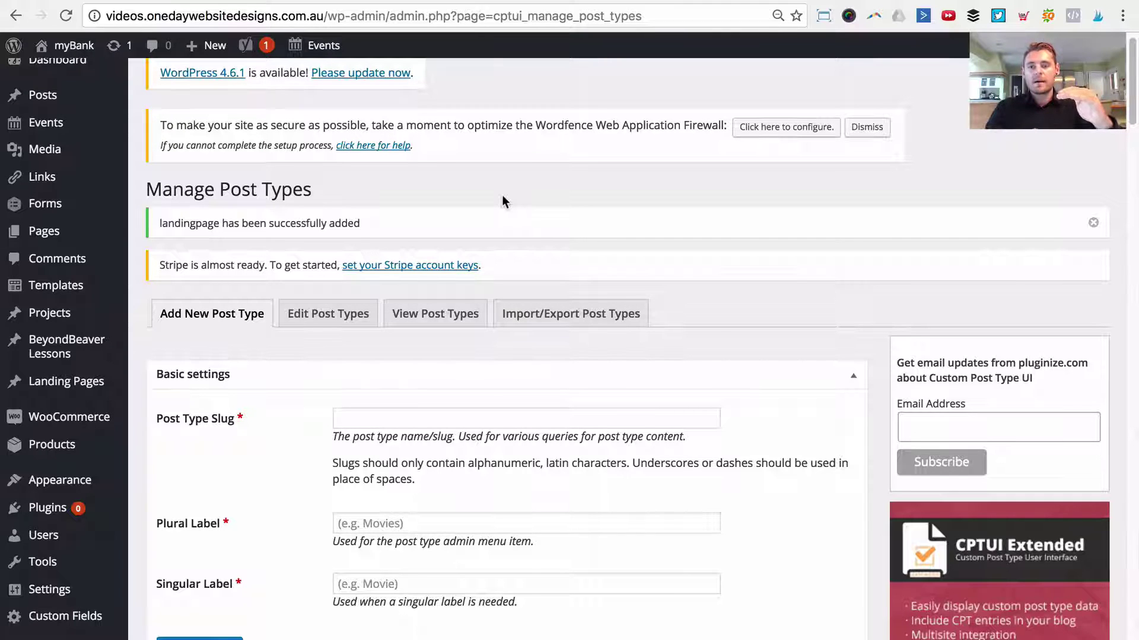
{"action": "scroll", "coordinate": [455, 236], "scroll_direction": "down", "scroll_amount": 5}
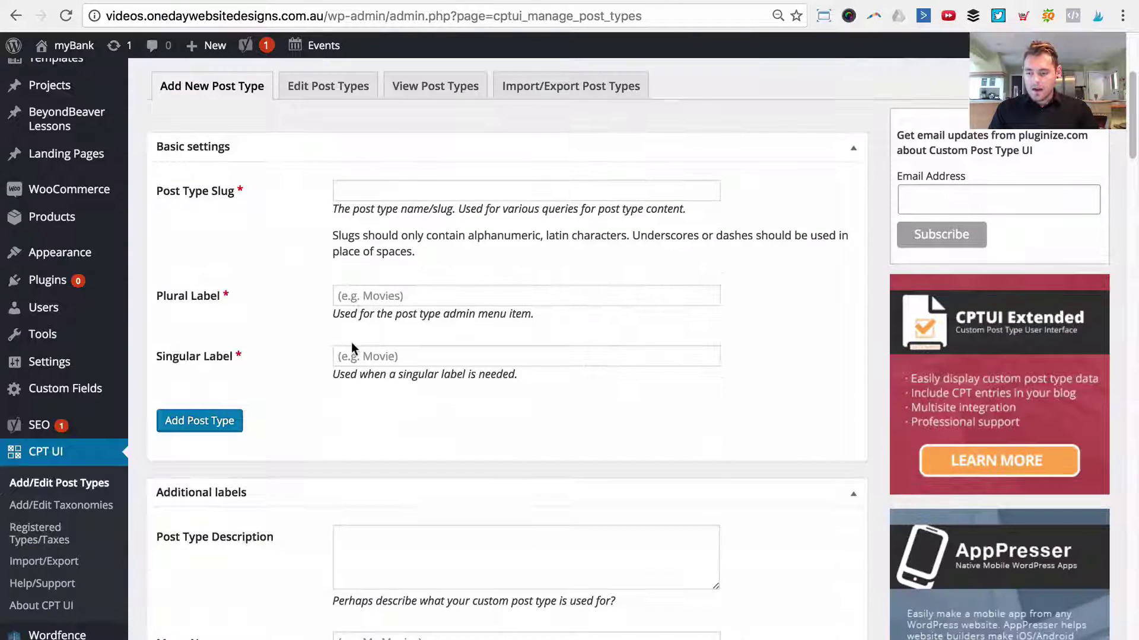
{"action": "scroll", "coordinate": [350, 342], "scroll_direction": "down", "scroll_amount": 2}
{"action": "scroll", "coordinate": [350, 339], "scroll_direction": "up", "scroll_amount": 7}
{"action": "left_click", "coordinate": [332, 344]}
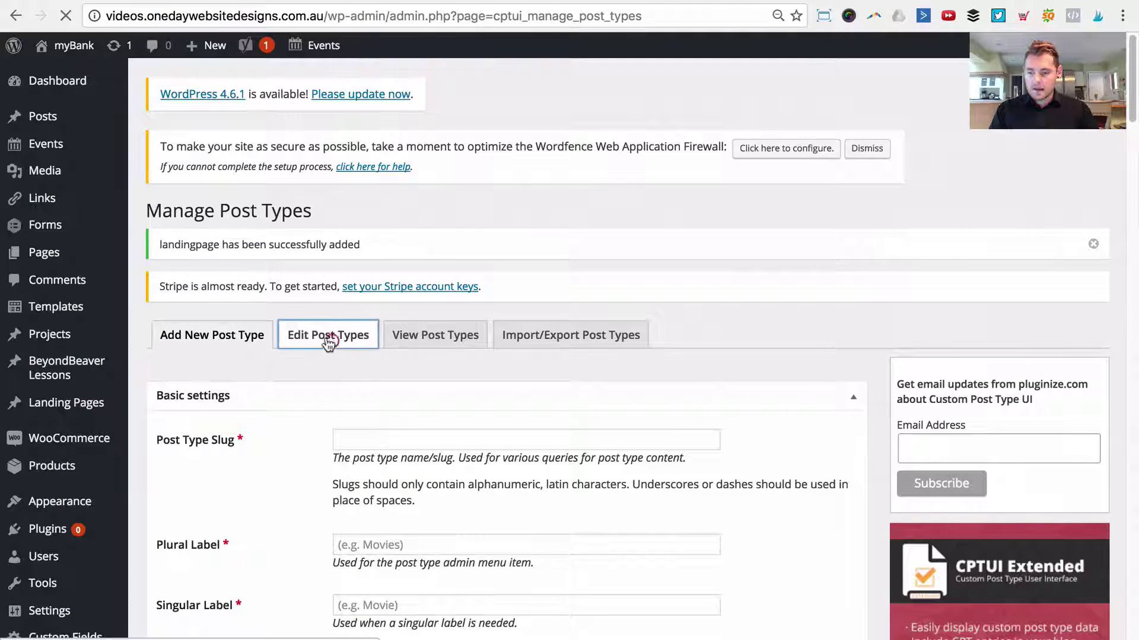
{"action": "scroll", "coordinate": [336, 343], "scroll_direction": "down", "scroll_amount": 1}
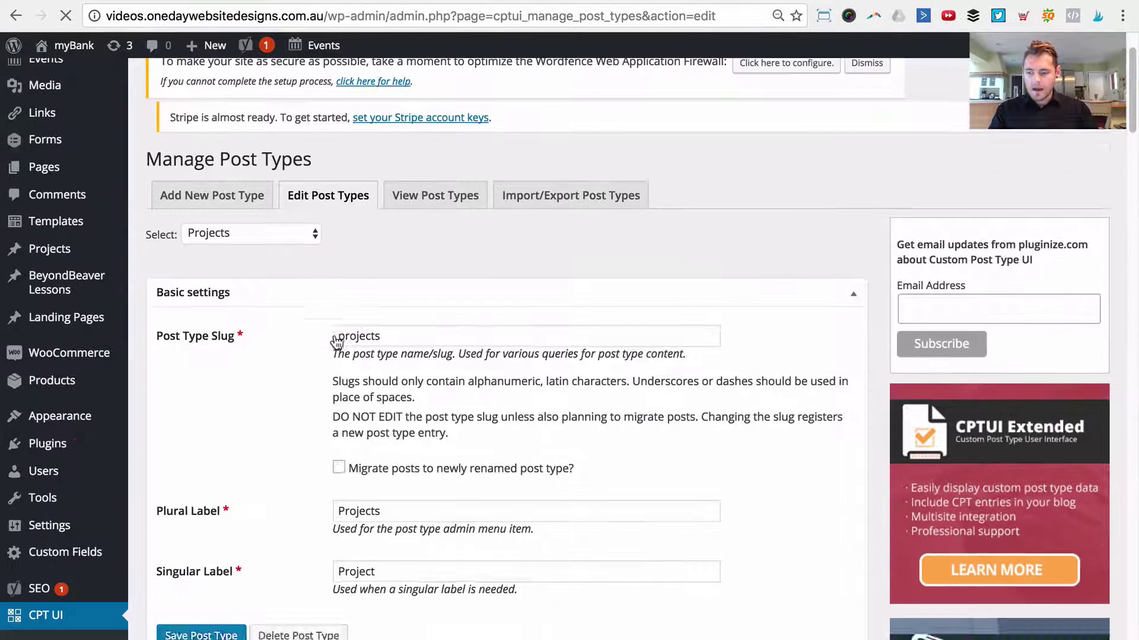
{"action": "left_click", "coordinate": [253, 245]}
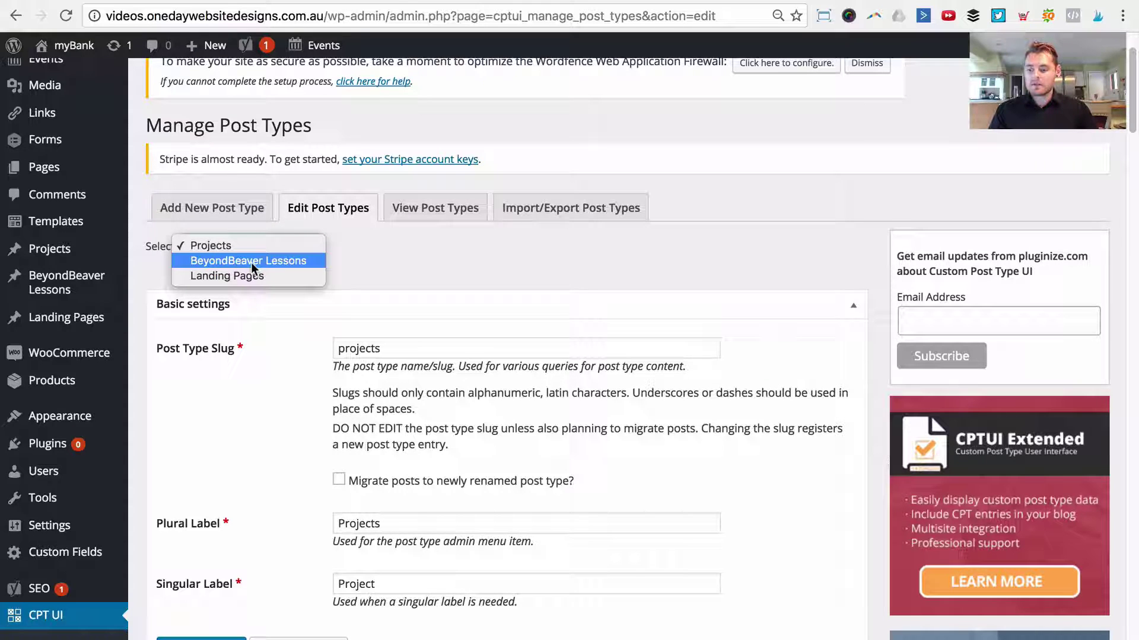
{"action": "left_click", "coordinate": [221, 277]}
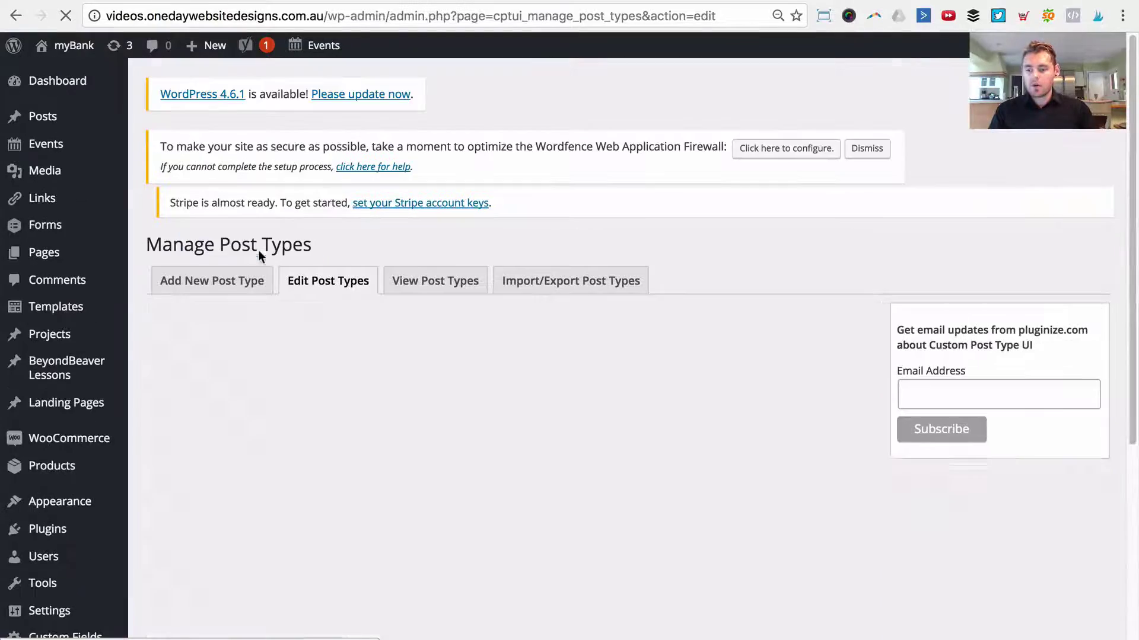
Set the Hierarchical option of the Landing Pages post type to True.
{"action": "scroll", "coordinate": [397, 381], "scroll_direction": "down", "scroll_amount": 8}
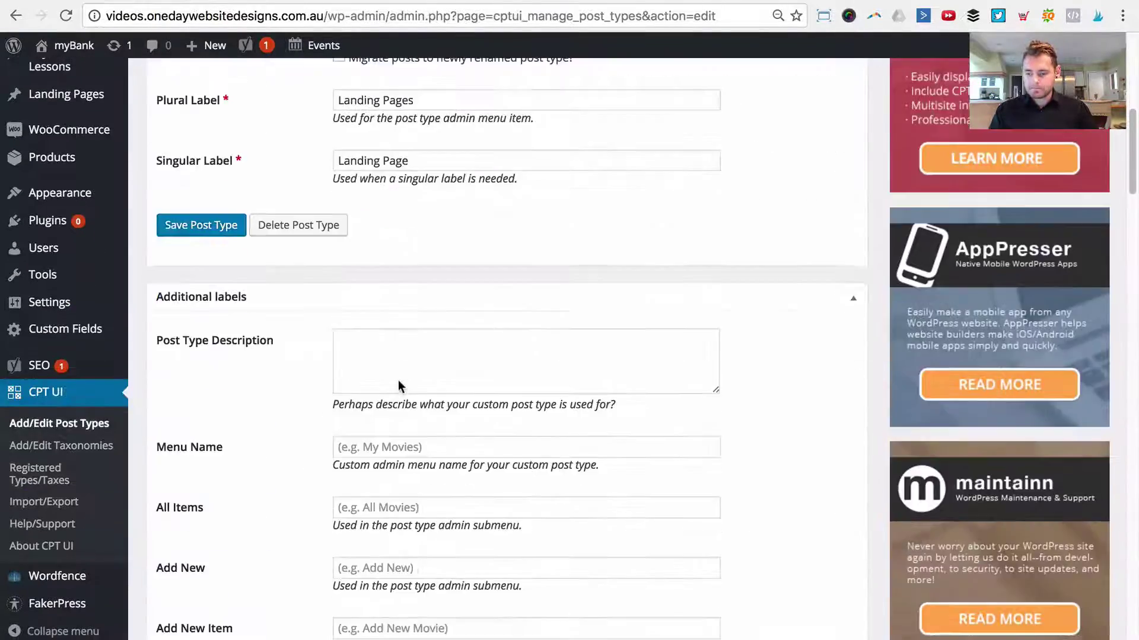
{"action": "scroll", "coordinate": [399, 382], "scroll_direction": "down", "scroll_amount": 10}
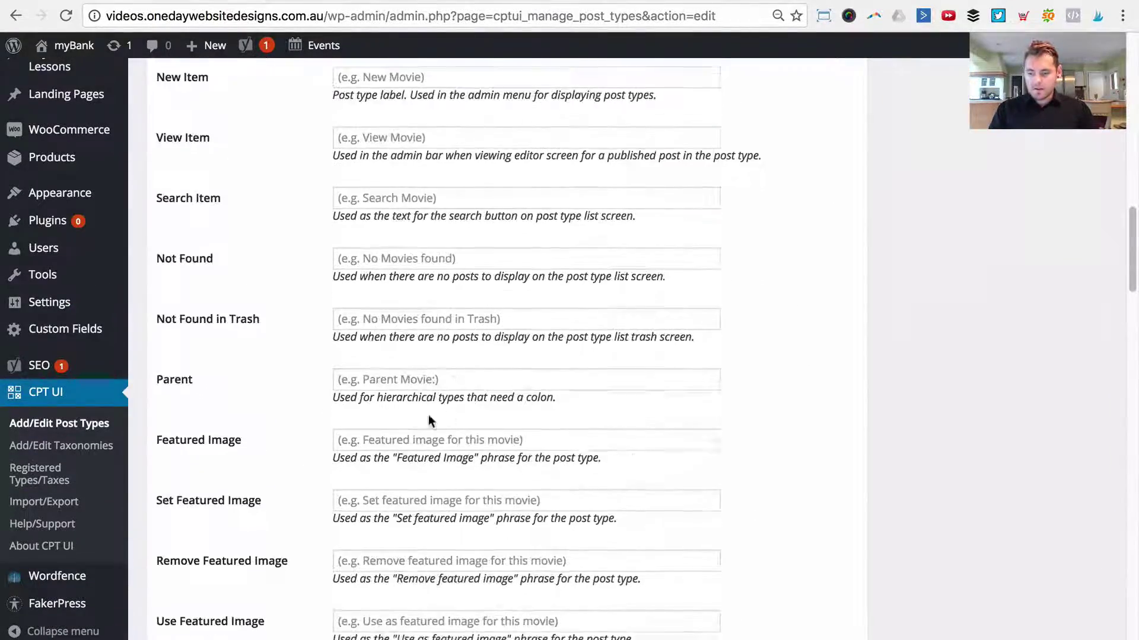
{"action": "scroll", "coordinate": [448, 418], "scroll_direction": "down", "scroll_amount": 15}
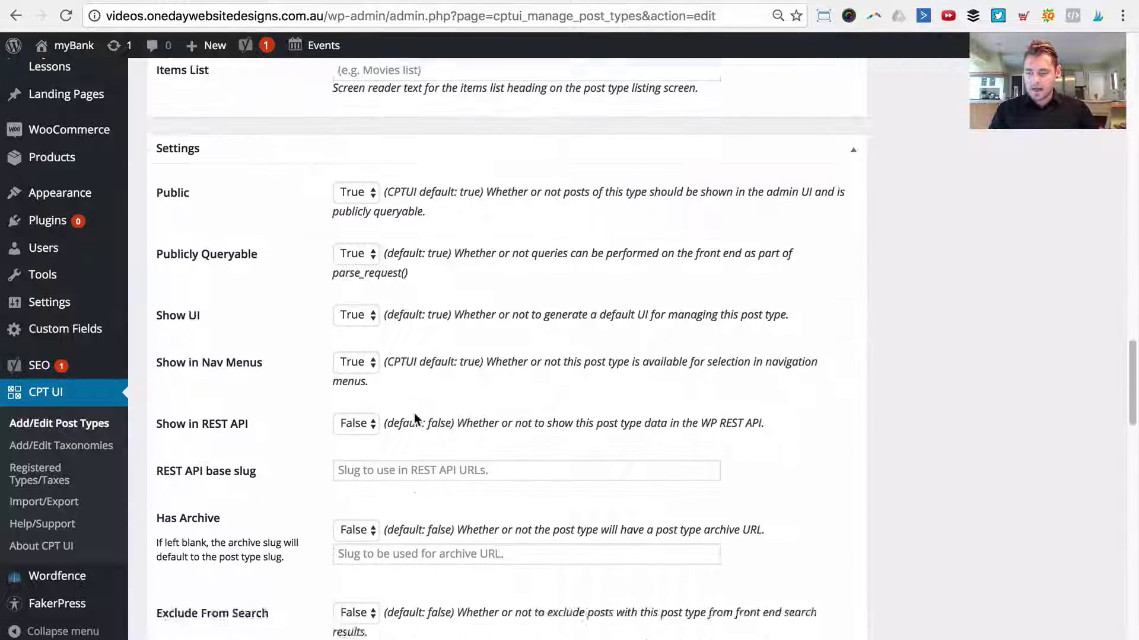
{"action": "scroll", "coordinate": [415, 419], "scroll_direction": "down", "scroll_amount": 4}
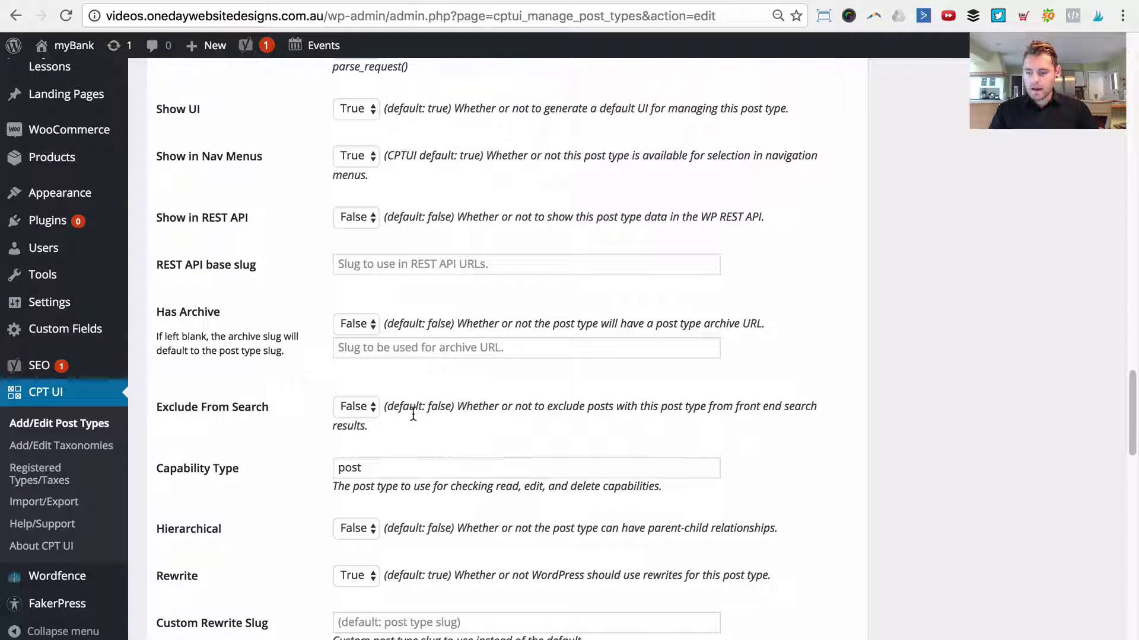
{"action": "scroll", "coordinate": [414, 414], "scroll_direction": "down", "scroll_amount": 3}
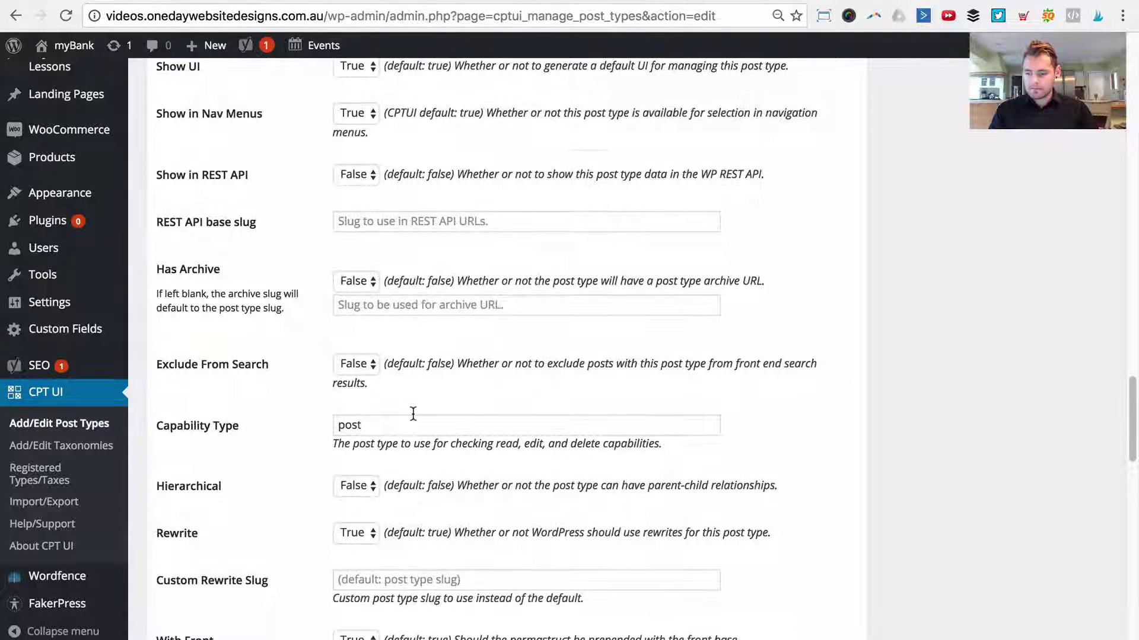
{"action": "left_click", "coordinate": [350, 437]}
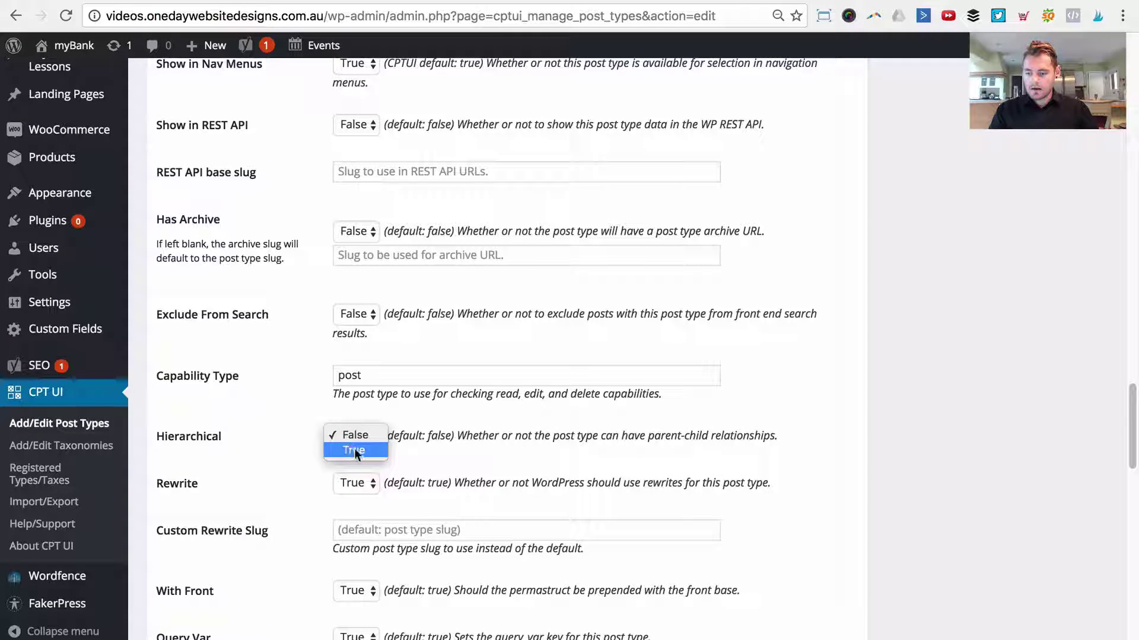
{"action": "left_click", "coordinate": [354, 450]}
Enable Page Attributes support for the Landing Pages post type and save it.
{"action": "scroll", "coordinate": [361, 447], "scroll_direction": "down", "scroll_amount": 15}
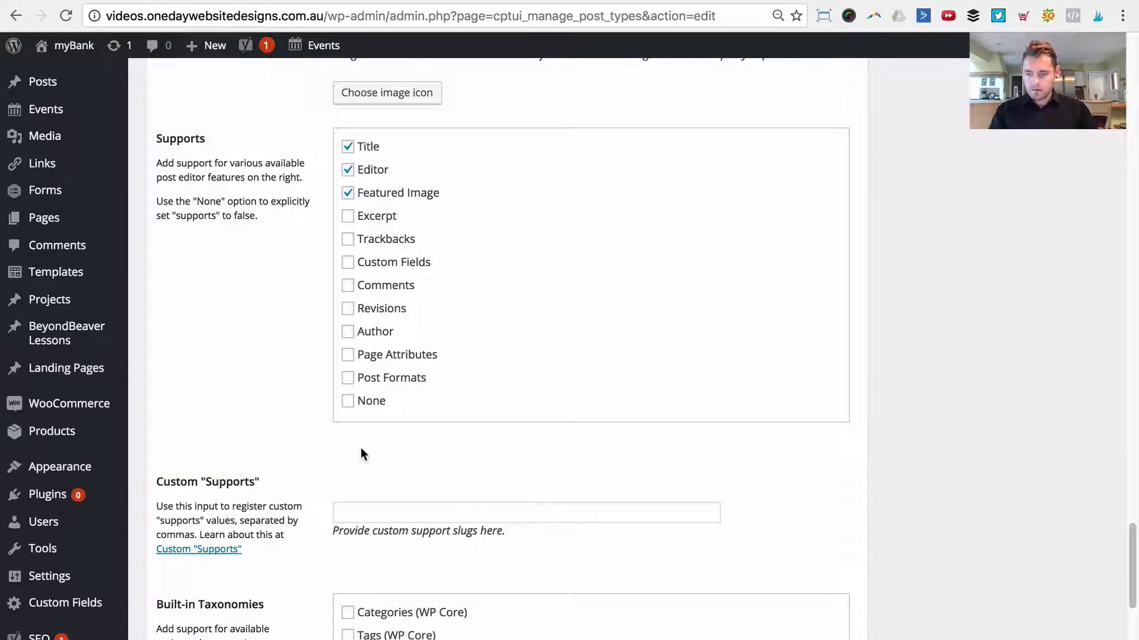
{"action": "scroll", "coordinate": [362, 450], "scroll_direction": "down", "scroll_amount": 3}
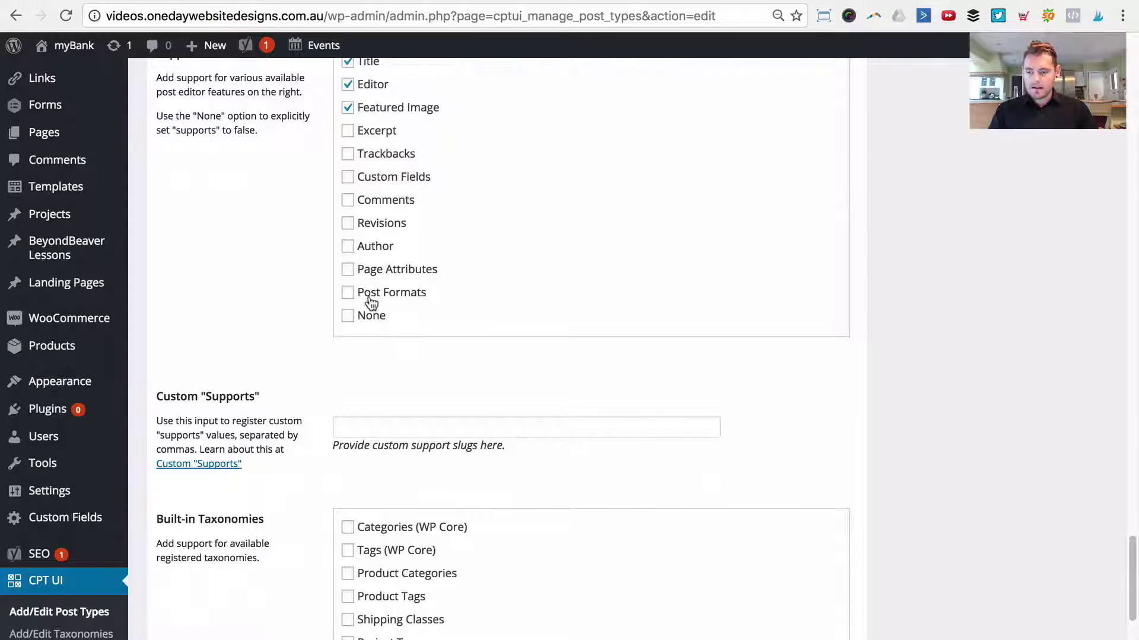
{"action": "left_click", "coordinate": [349, 269]}
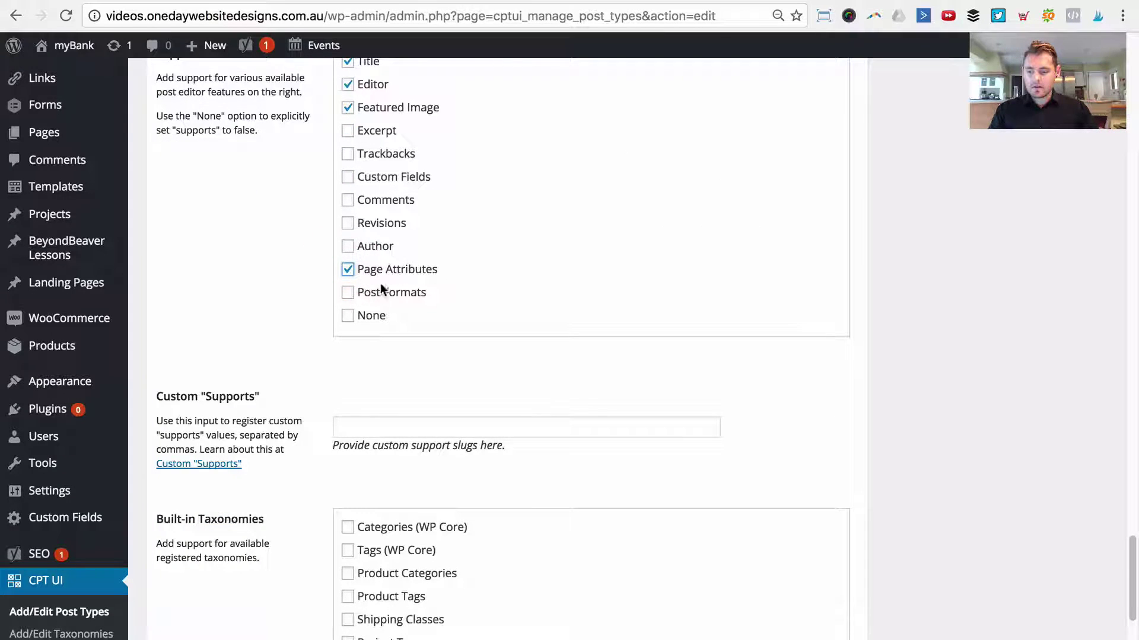
{"action": "scroll", "coordinate": [375, 278], "scroll_direction": "up", "scroll_amount": 2}
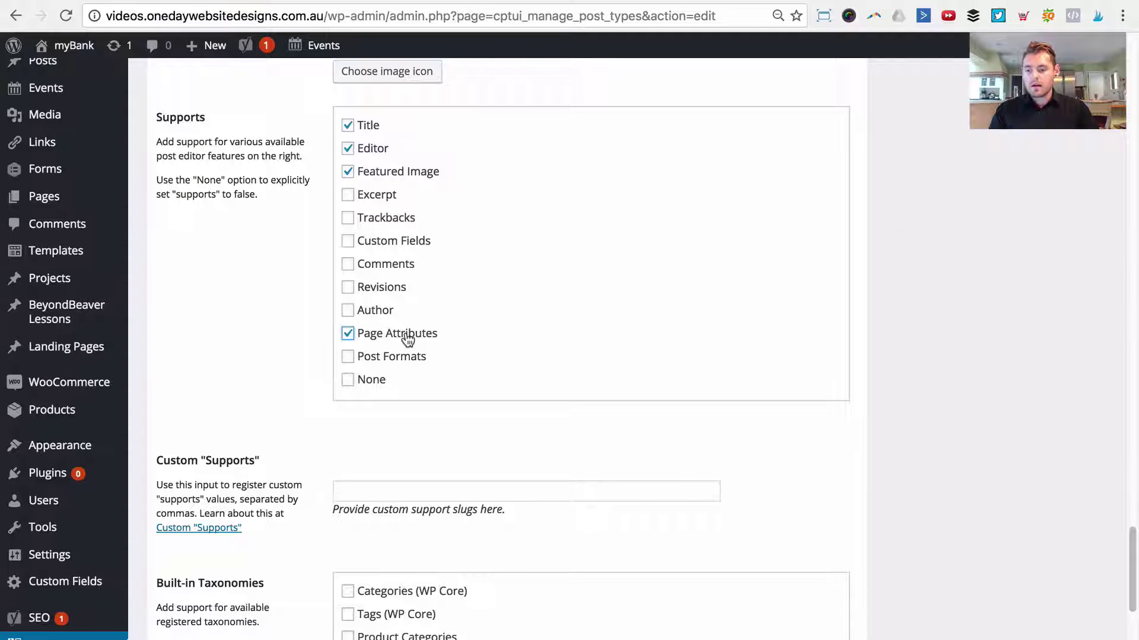
{"action": "scroll", "coordinate": [272, 331], "scroll_direction": "down", "scroll_amount": 5}
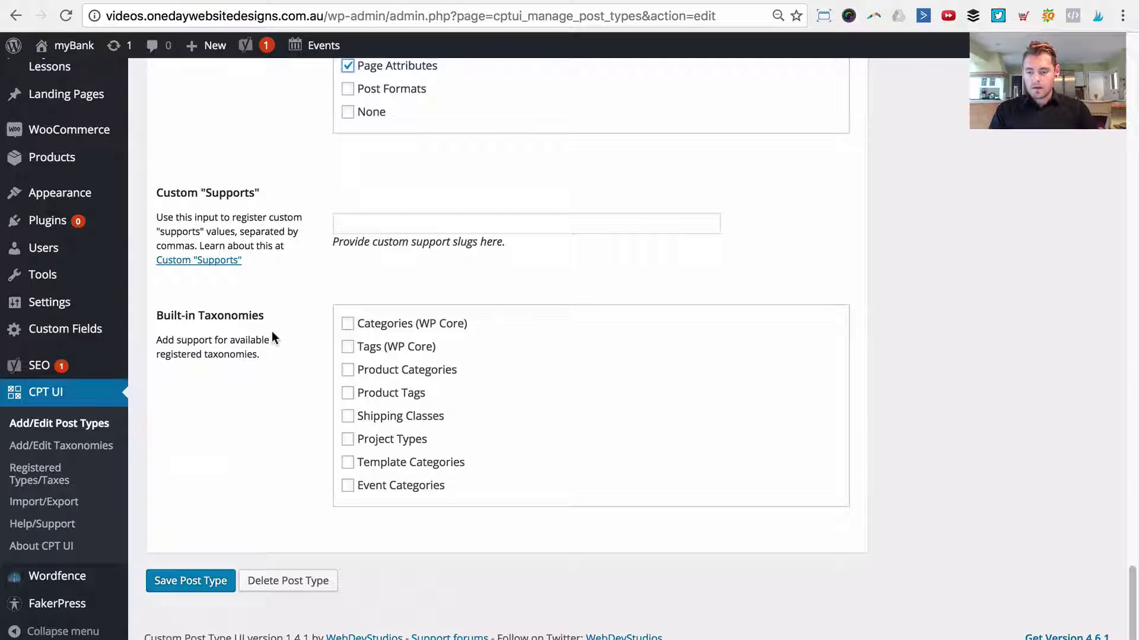
{"action": "left_click", "coordinate": [207, 590]}
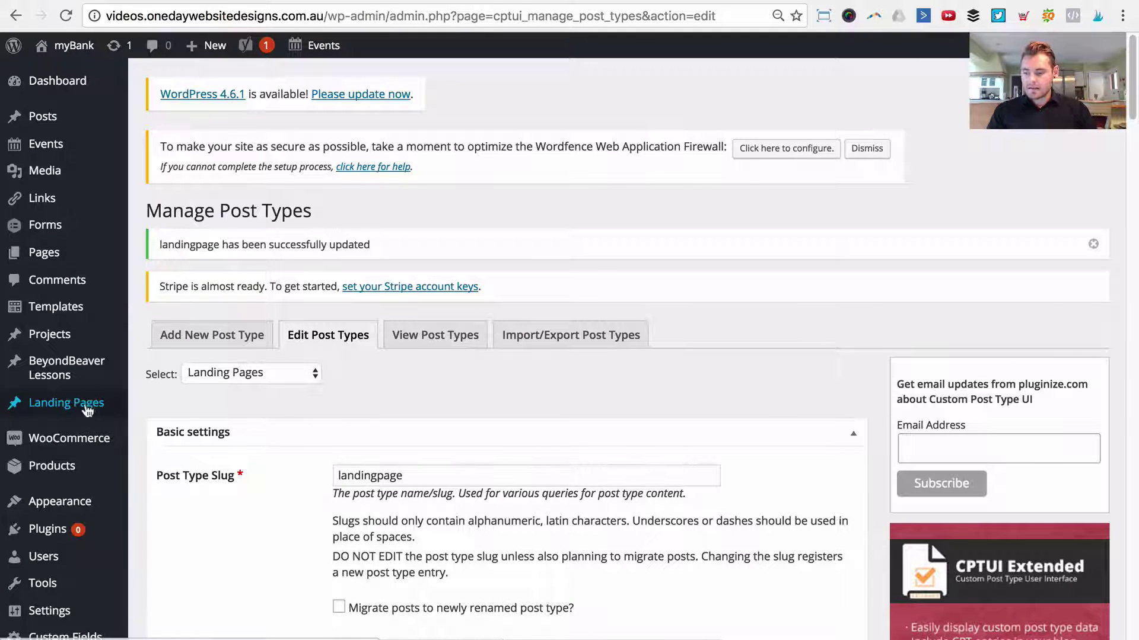
Create a new landing page titled "Our new Ebook for sale" and publish it.
{"action": "mouse_move", "coordinate": [57, 409]}
{"action": "left_click", "coordinate": [169, 429]}
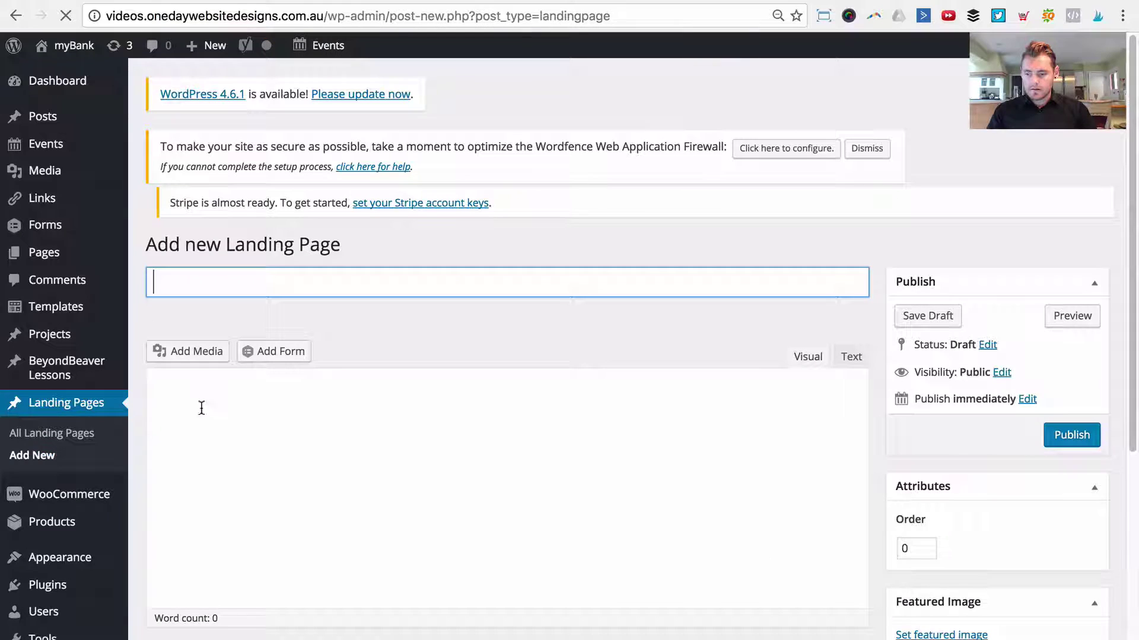
{"action": "type", "text": "Our n"}
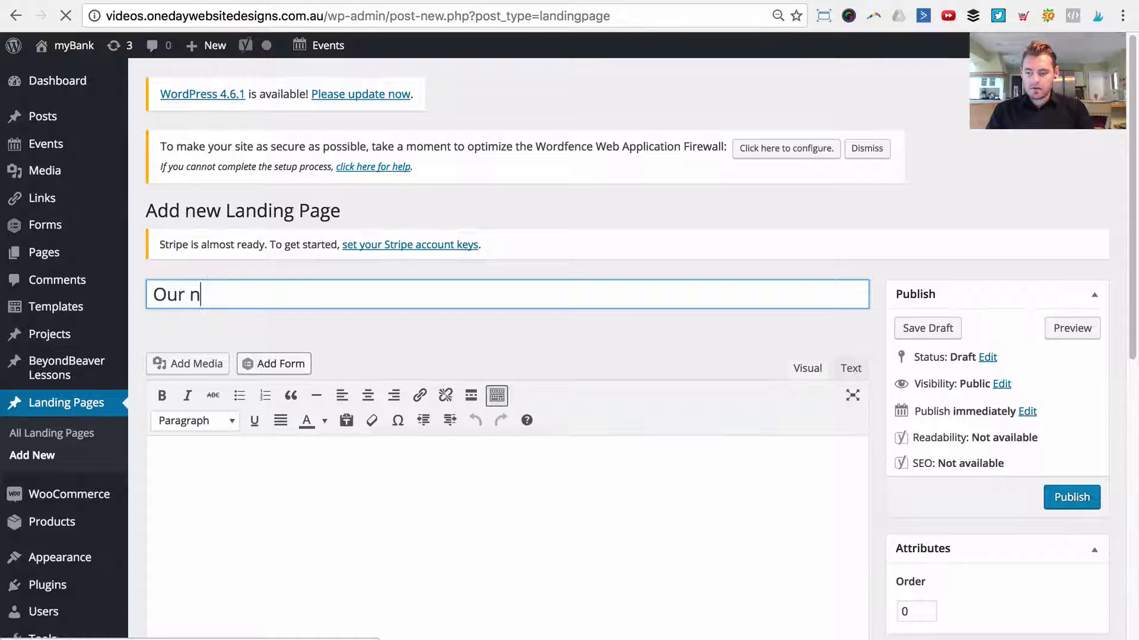
{"action": "type", "text": "ew Ebo"}
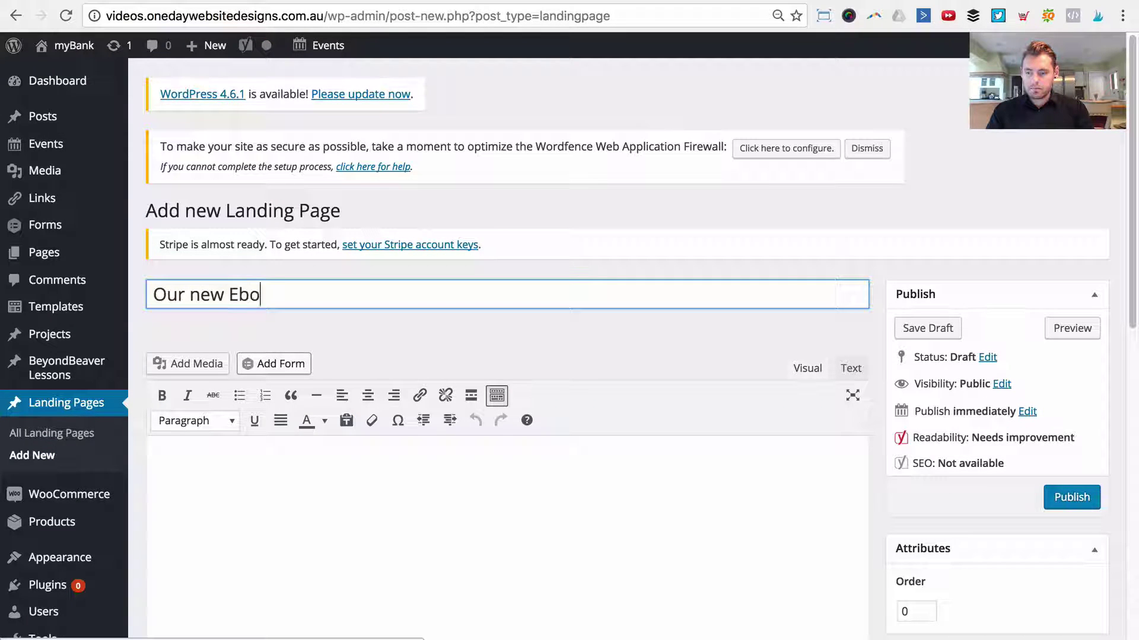
{"action": "type", "text": "ok for sale"}
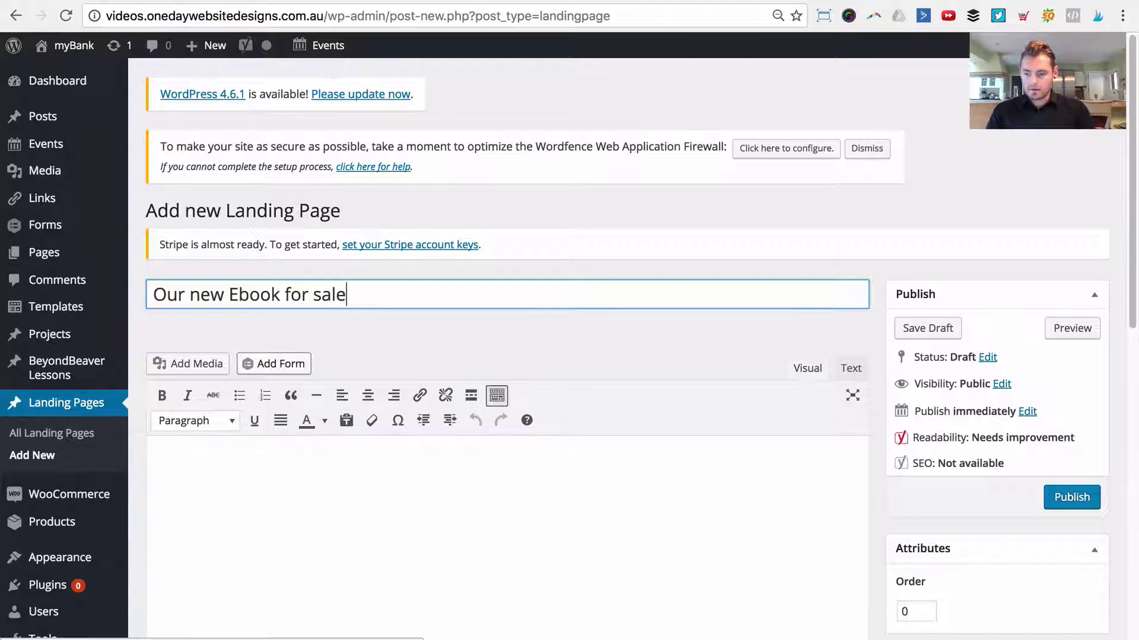
{"action": "key", "text": "Tab"}
{"action": "left_click", "coordinate": [1069, 371]}
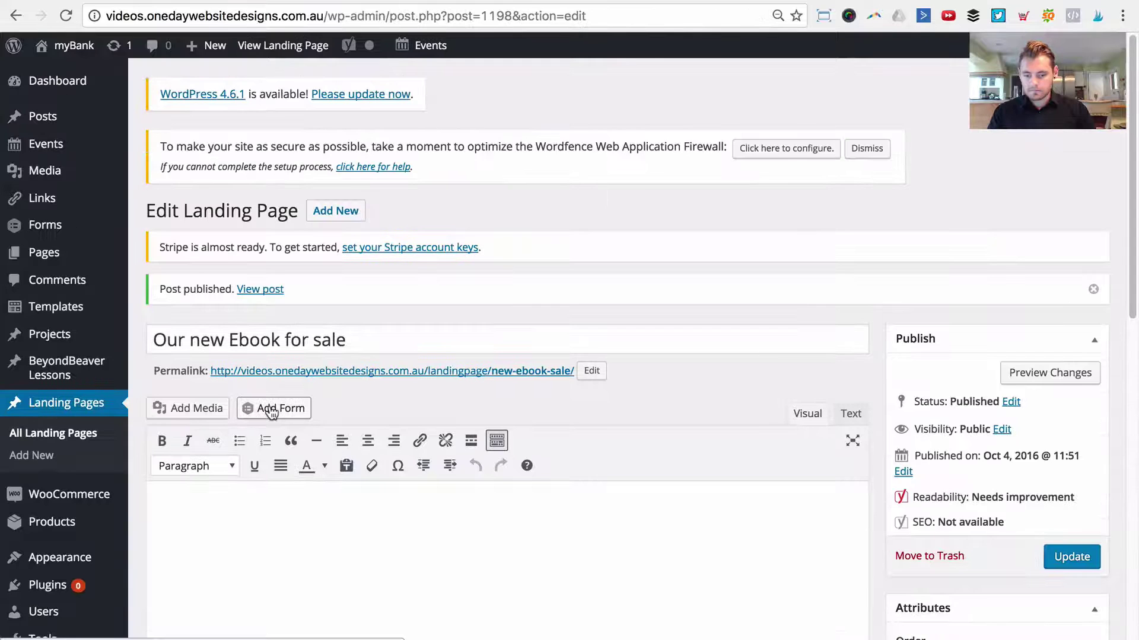
Create a landing page titled "Thank you" with "Our new Ebook for sale" as its parent and publish it.
{"action": "scroll", "coordinate": [271, 404], "scroll_direction": "down", "scroll_amount": 3}
{"action": "left_click", "coordinate": [340, 220]}
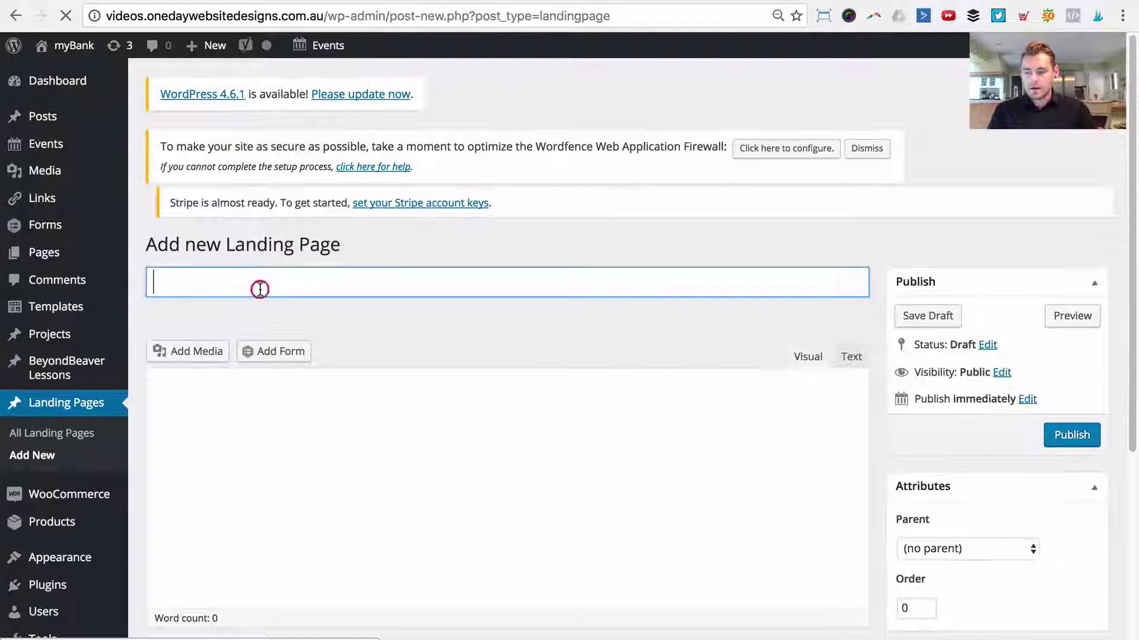
{"action": "type", "text": "Thank you"}
{"action": "key", "text": "Tab"}
{"action": "left_click", "coordinate": [369, 361]}
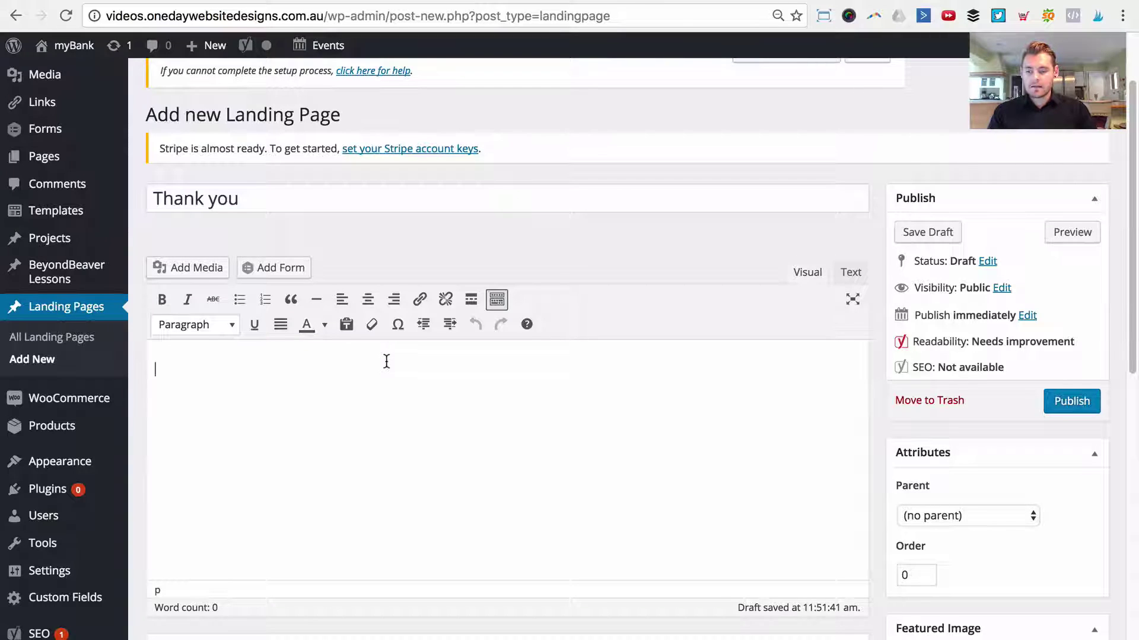
{"action": "scroll", "coordinate": [670, 460], "scroll_direction": "down", "scroll_amount": 2}
{"action": "left_click", "coordinate": [973, 464]}
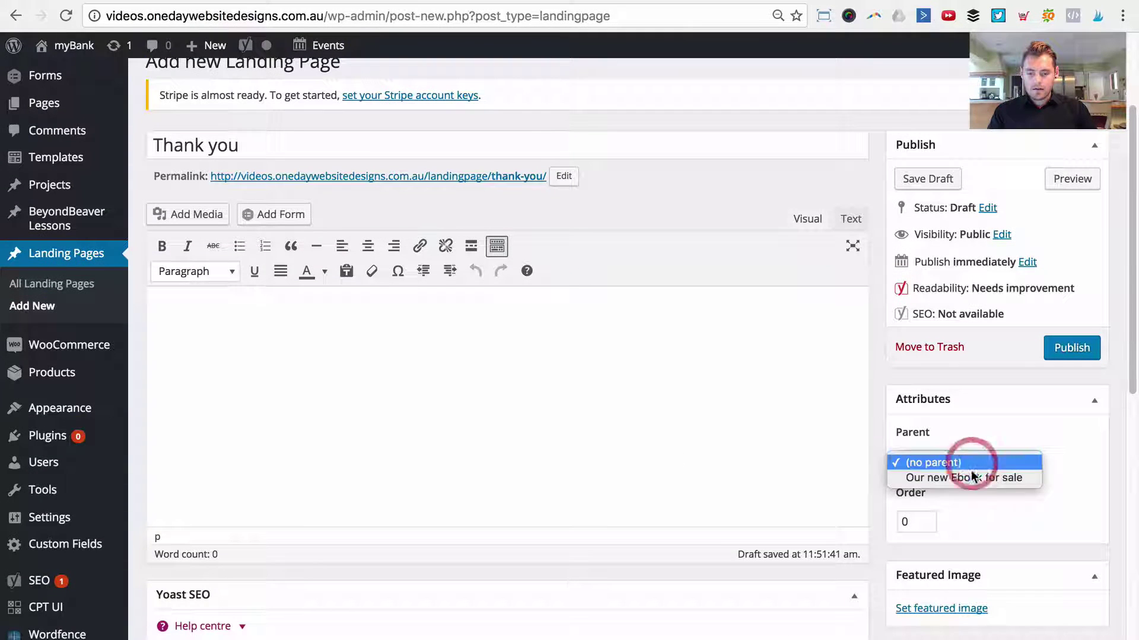
{"action": "left_click", "coordinate": [973, 477]}
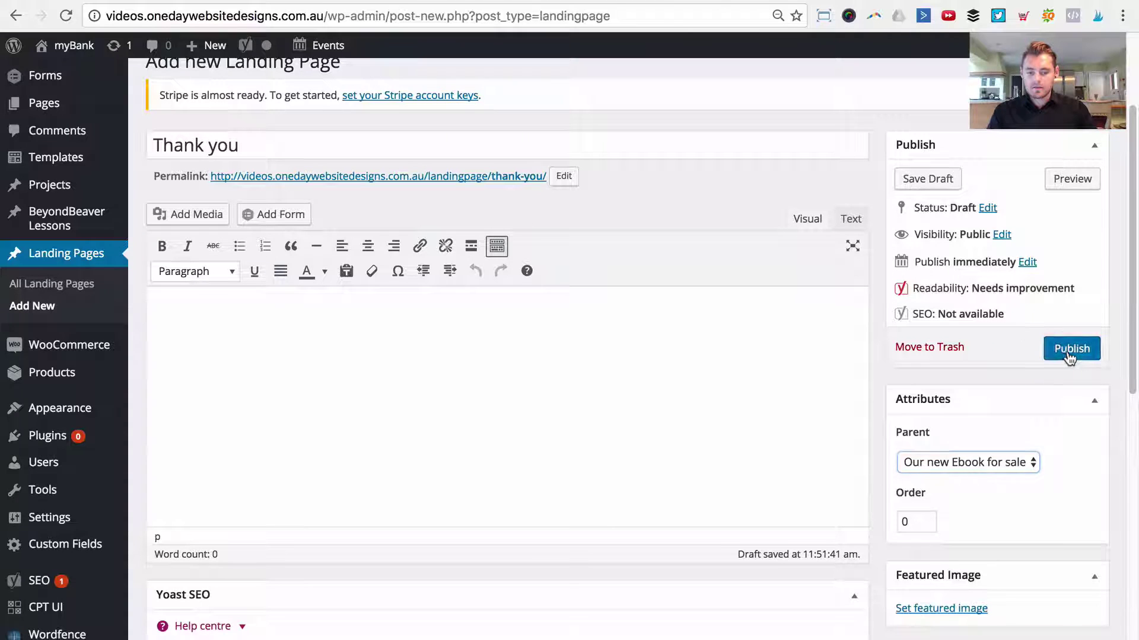
{"action": "left_click", "coordinate": [1071, 359]}
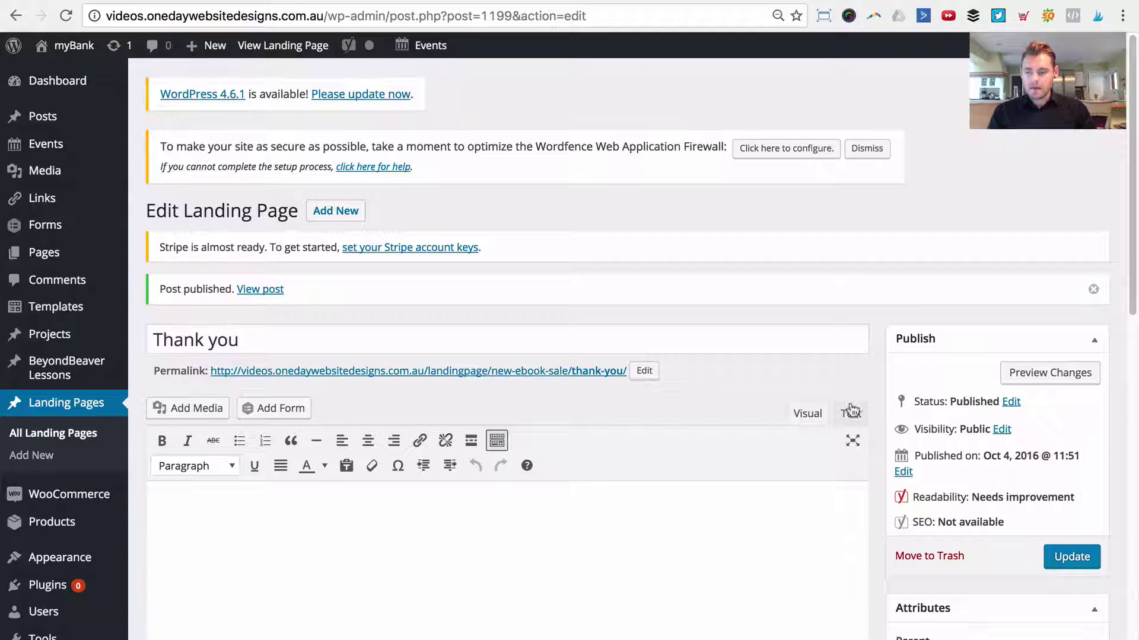
Publish a landing page titled "Confirmation" under the parent "Our new Ebook for sale" and open the list of all landing pages.
{"action": "left_click", "coordinate": [344, 216]}
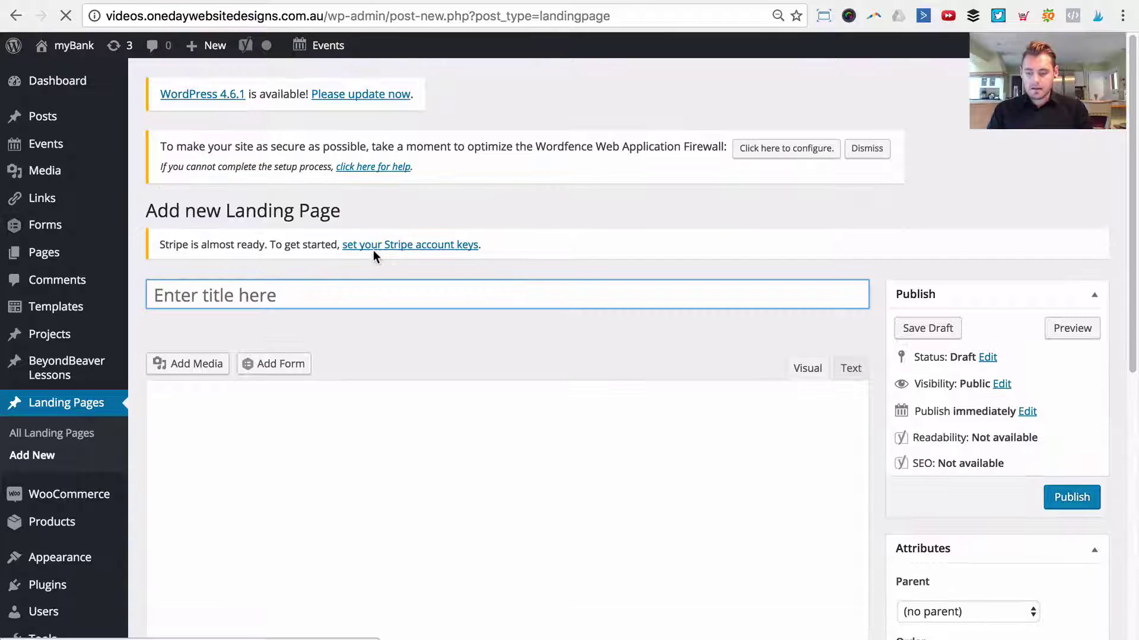
{"action": "type", "text": "Confirmation"}
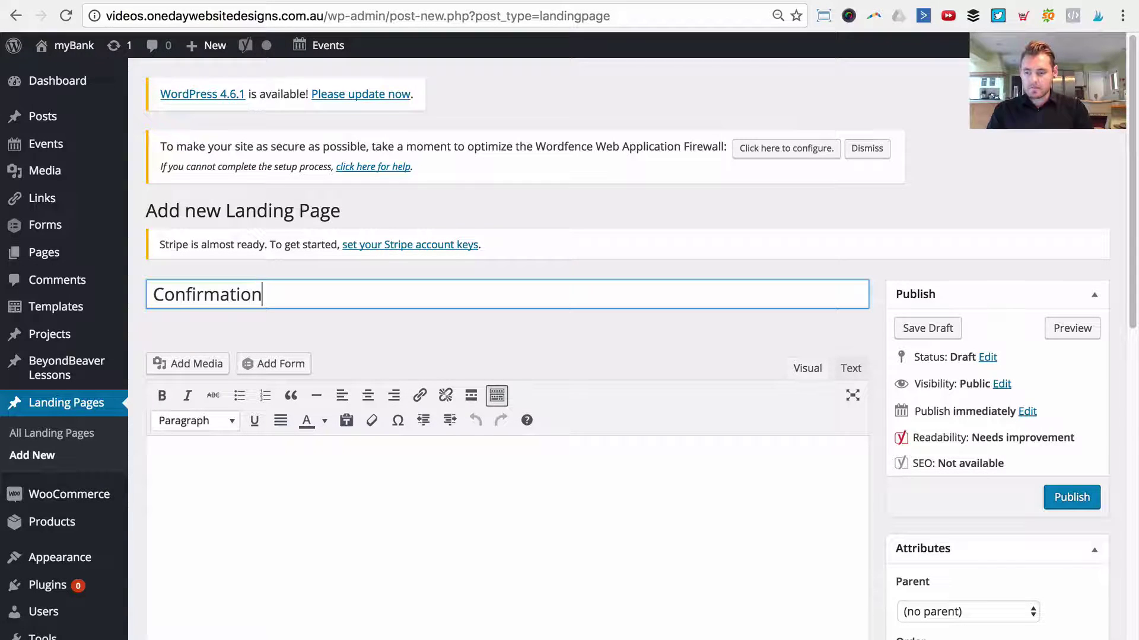
{"action": "scroll", "coordinate": [542, 400], "scroll_direction": "down", "scroll_amount": 3}
{"action": "left_click", "coordinate": [562, 413]}
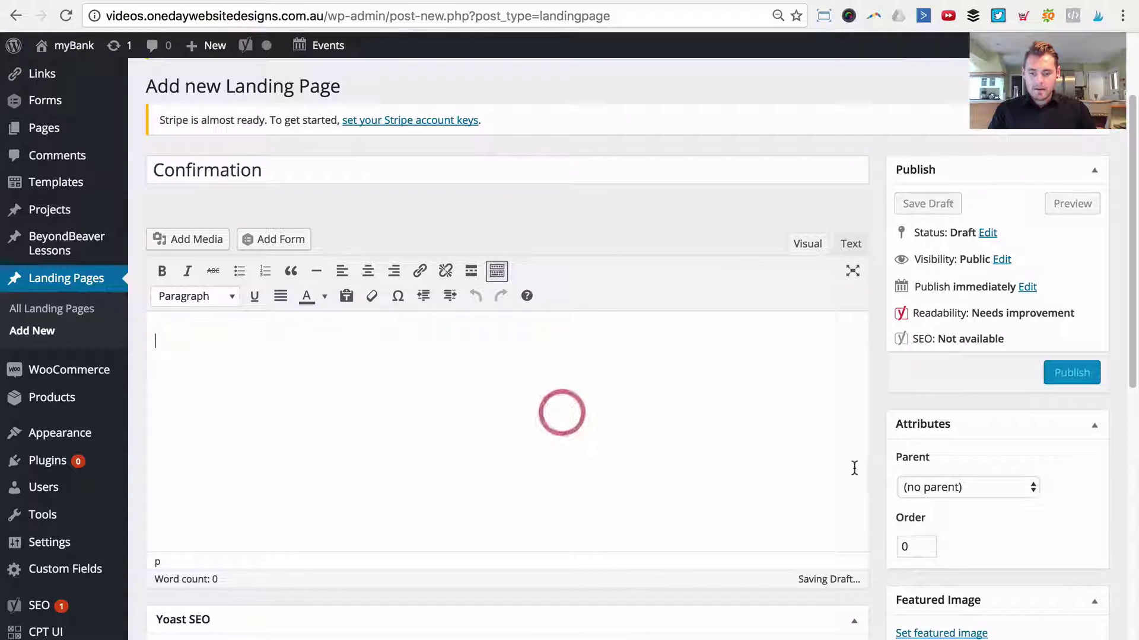
{"action": "left_click", "coordinate": [931, 489]}
{"action": "left_click", "coordinate": [961, 502]}
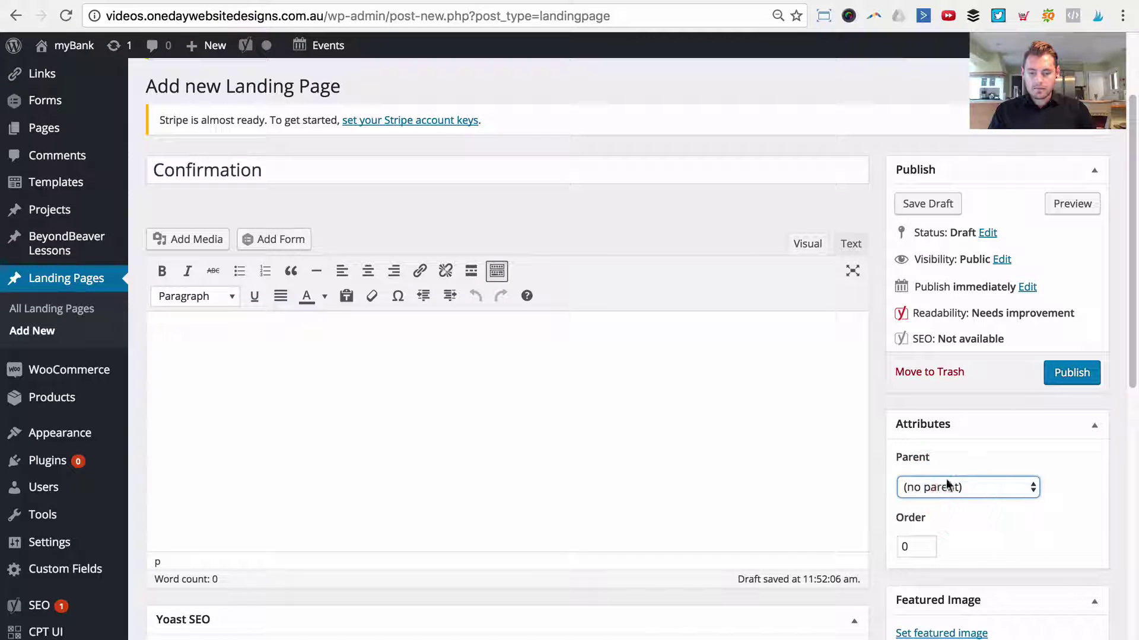
{"action": "left_click", "coordinate": [1071, 378]}
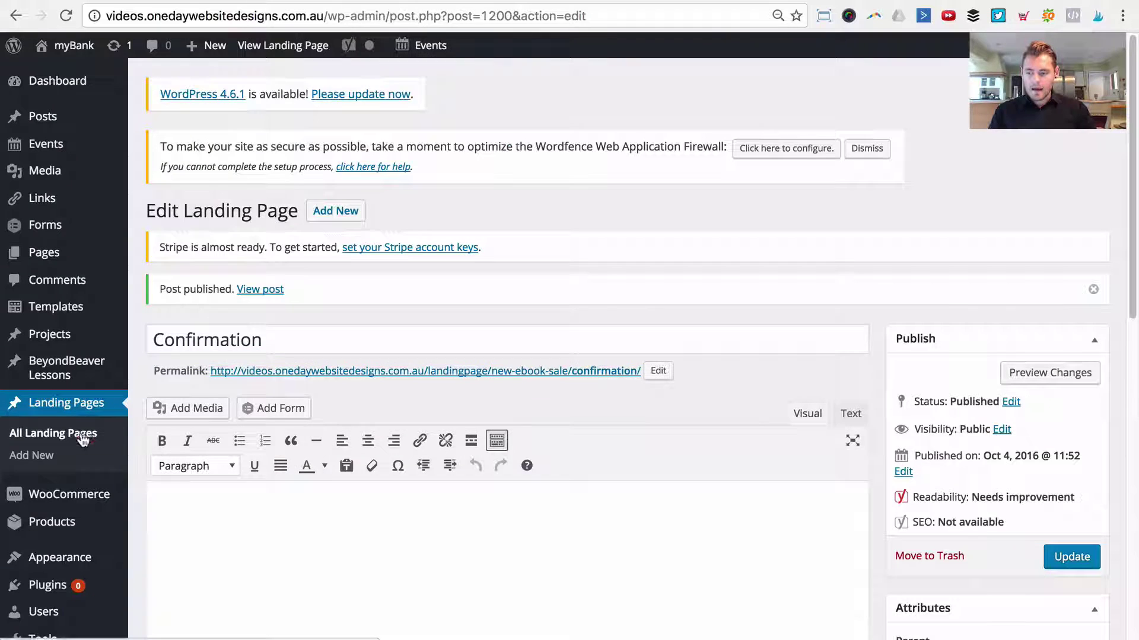
{"action": "left_click", "coordinate": [77, 434]}
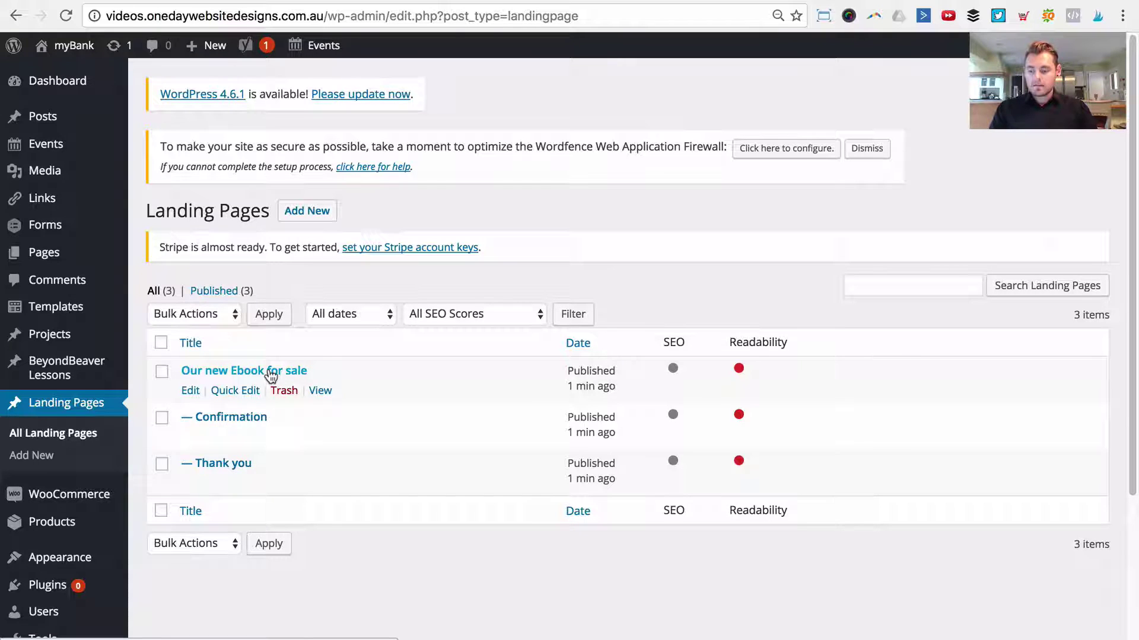
Open beyondbeaver.com in a new browser tab and go to its Landing Pages product category.
{"action": "key", "text": "super+t"}
{"action": "type", "text": "beyondbeaver.com"}
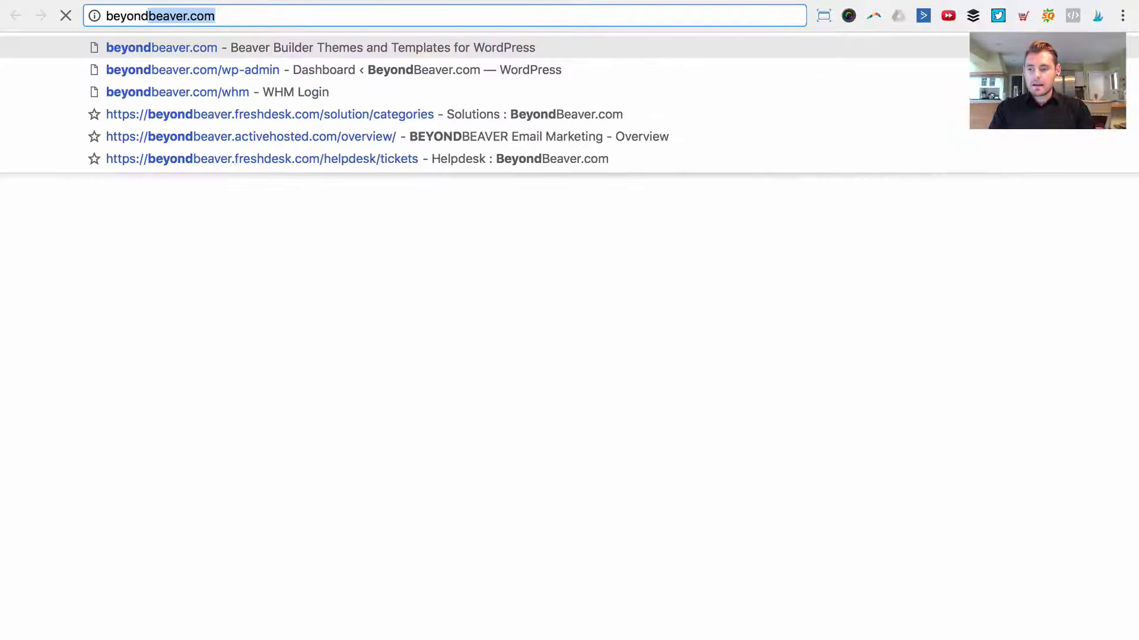
{"action": "key", "text": "Return"}
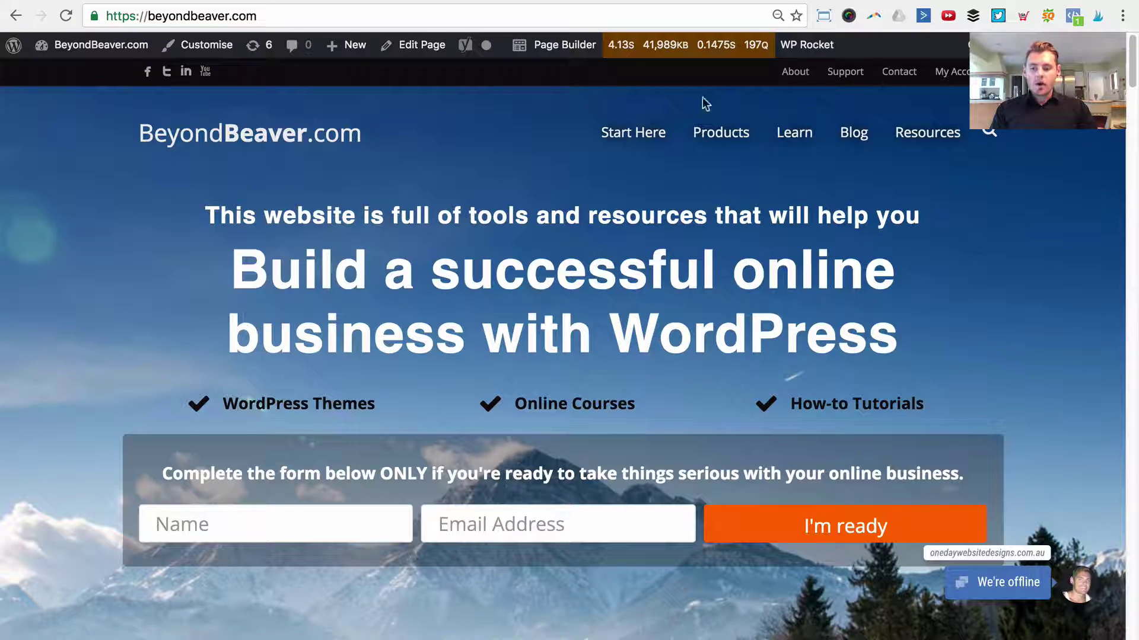
{"action": "mouse_move", "coordinate": [735, 138]}
{"action": "left_click", "coordinate": [738, 240]}
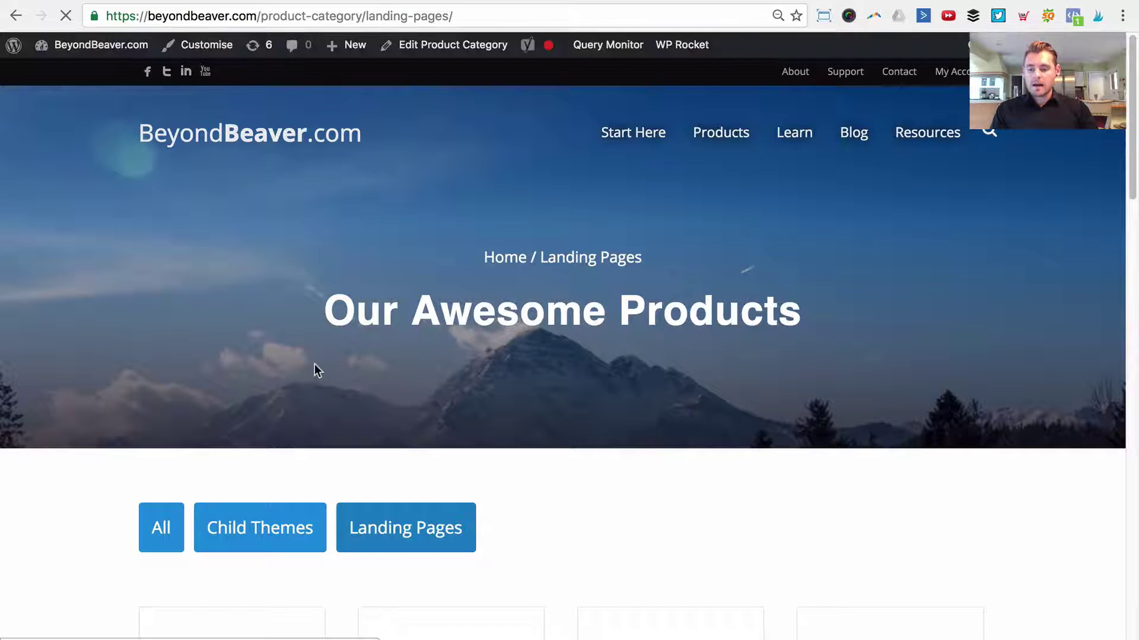
Look through the landing page templates offered in the product category.
{"action": "scroll", "coordinate": [239, 350], "scroll_direction": "down", "scroll_amount": 3}
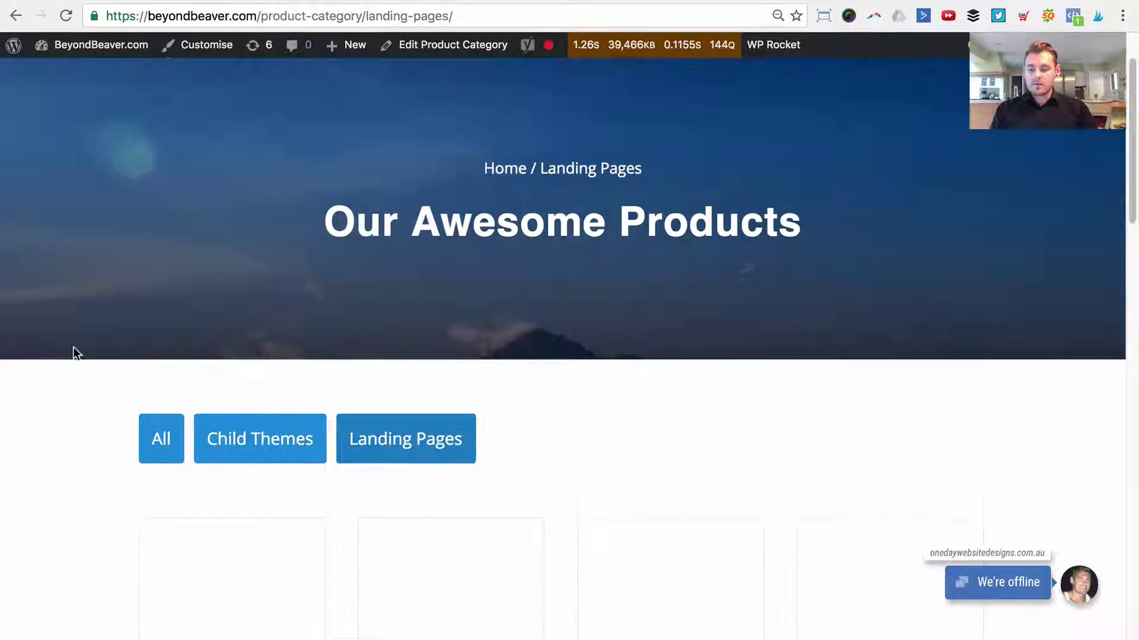
{"action": "scroll", "coordinate": [73, 347], "scroll_direction": "up", "scroll_amount": 3}
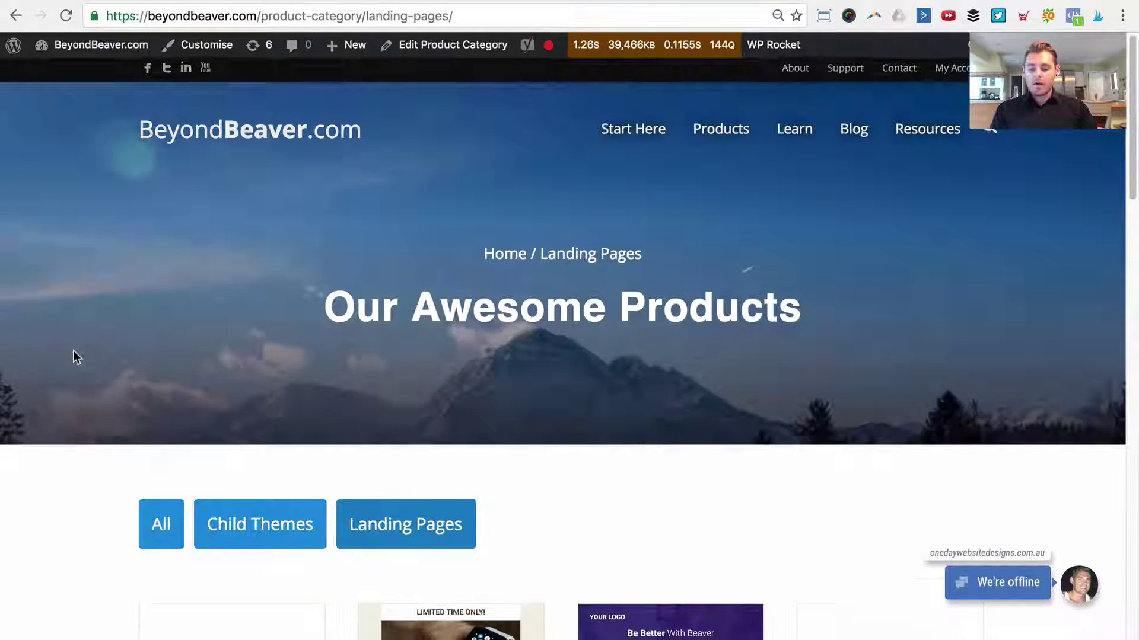
{"action": "scroll", "coordinate": [76, 351], "scroll_direction": "down", "scroll_amount": 1}
{"action": "scroll", "coordinate": [56, 415], "scroll_direction": "down", "scroll_amount": 5}
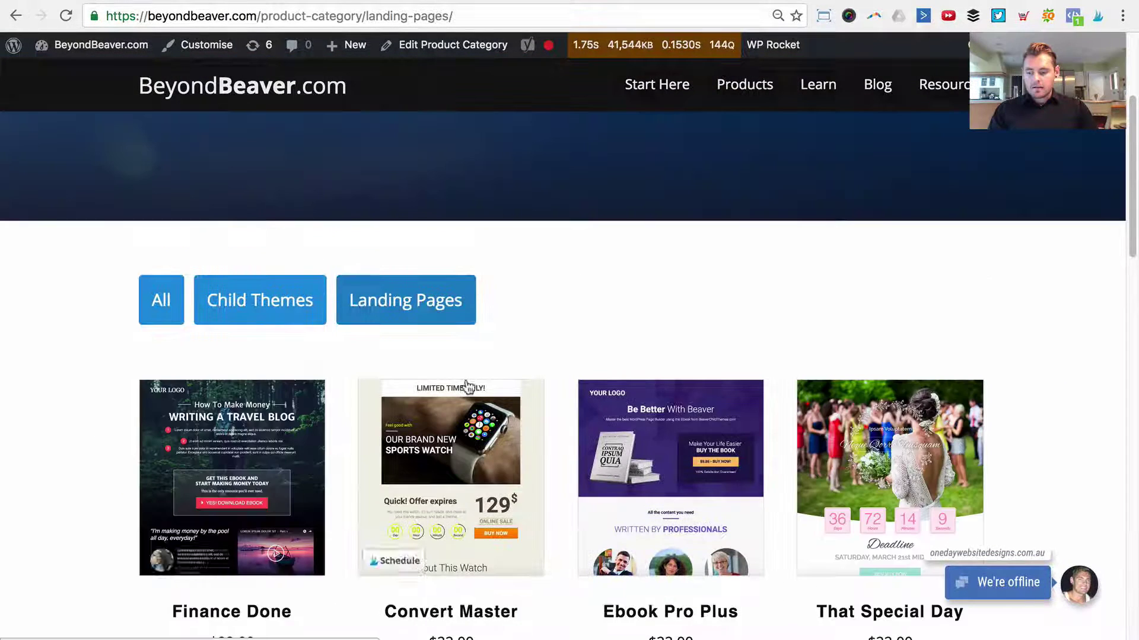
{"action": "scroll", "coordinate": [23, 377], "scroll_direction": "down", "scroll_amount": 2}
{"action": "scroll", "coordinate": [28, 368], "scroll_direction": "down", "scroll_amount": 1}
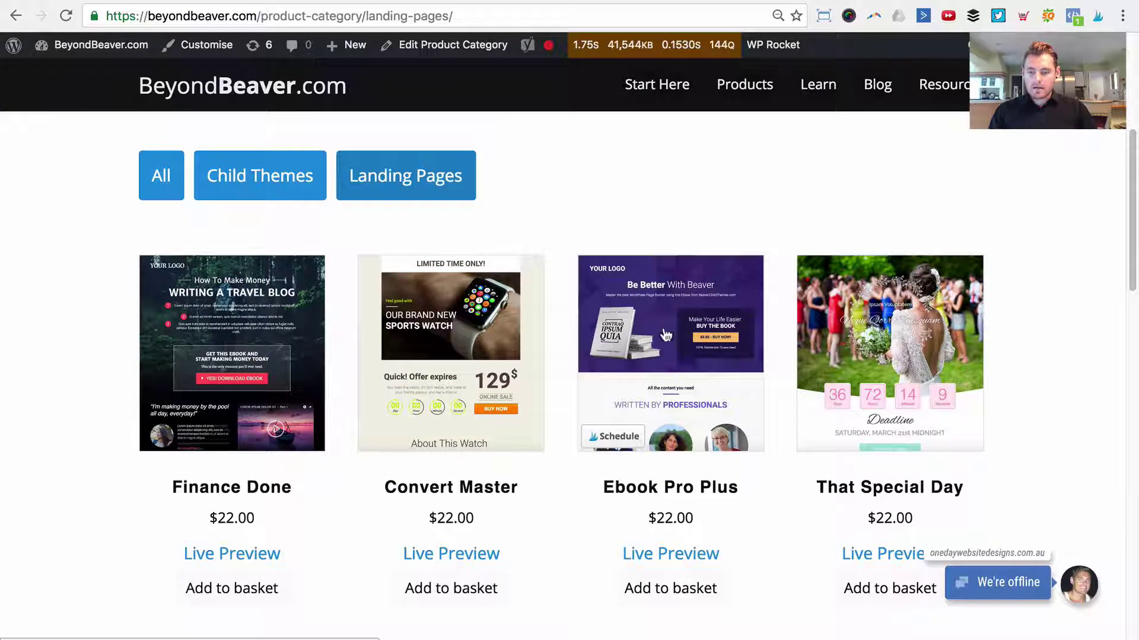
{"action": "scroll", "coordinate": [656, 341], "scroll_direction": "down", "scroll_amount": 4}
{"action": "scroll", "coordinate": [437, 406], "scroll_direction": "down", "scroll_amount": 1}
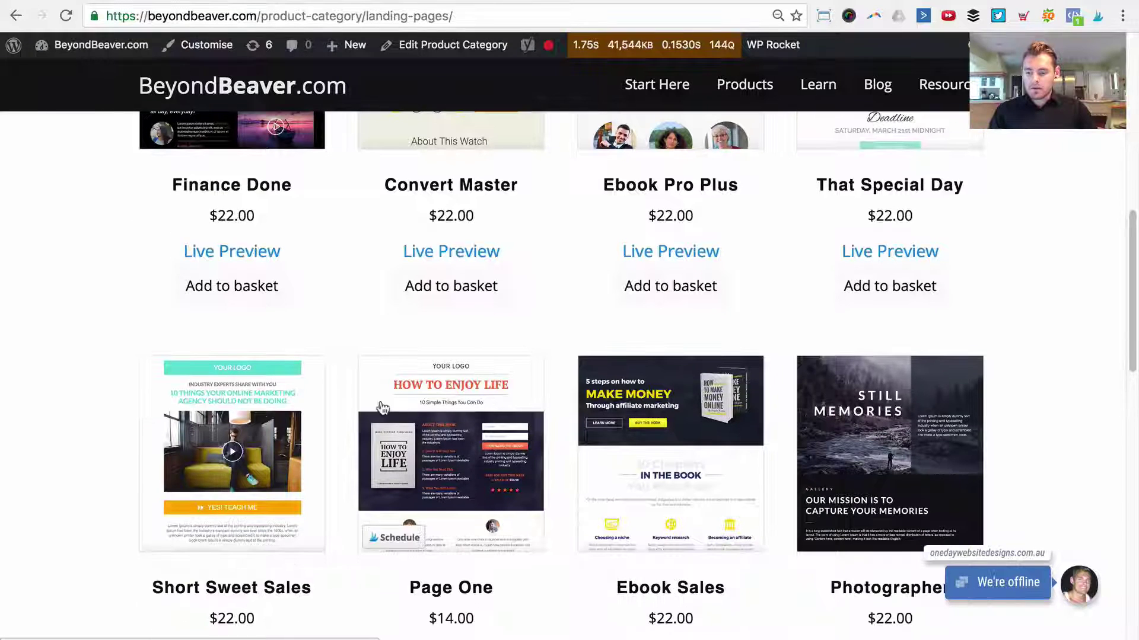
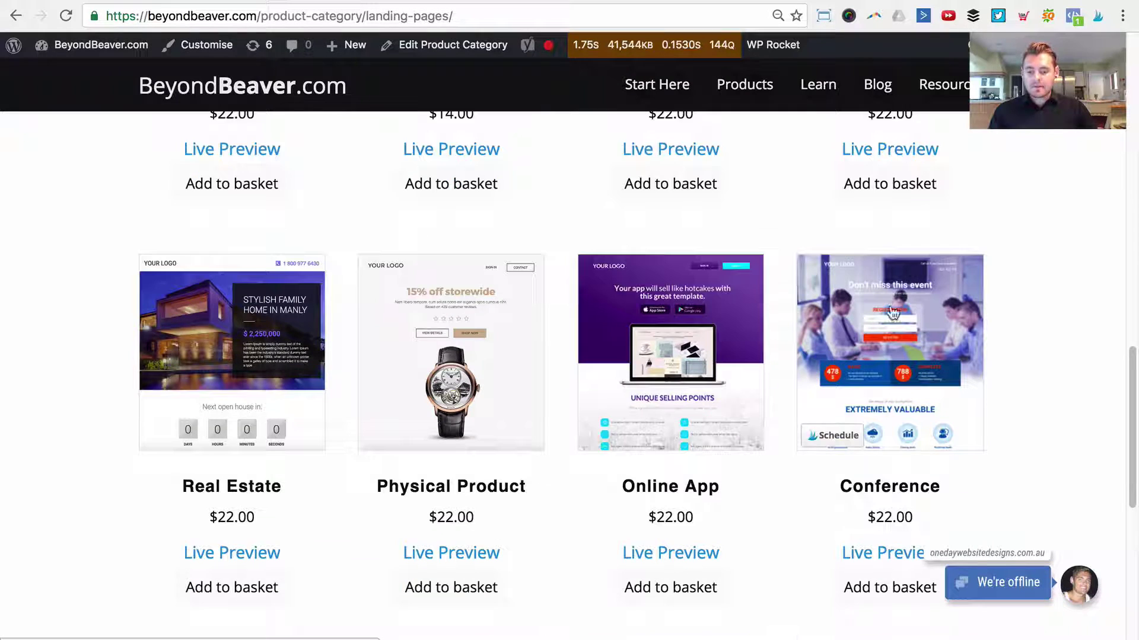
{"action": "scroll", "coordinate": [485, 324], "scroll_direction": "down", "scroll_amount": 1}
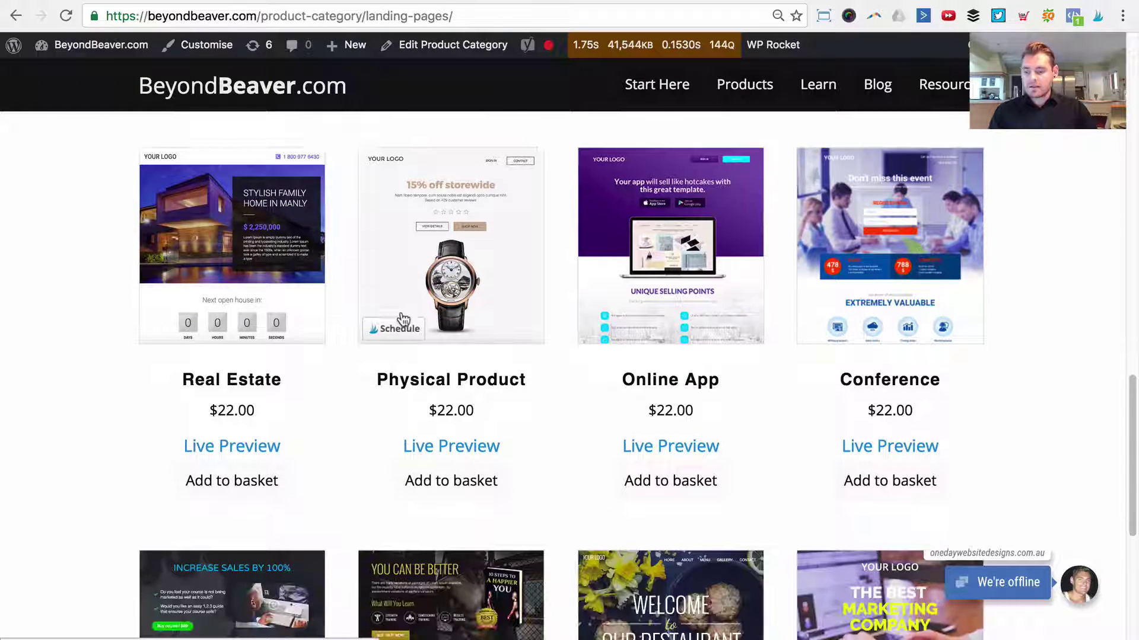
{"action": "scroll", "coordinate": [277, 261], "scroll_direction": "down", "scroll_amount": 5}
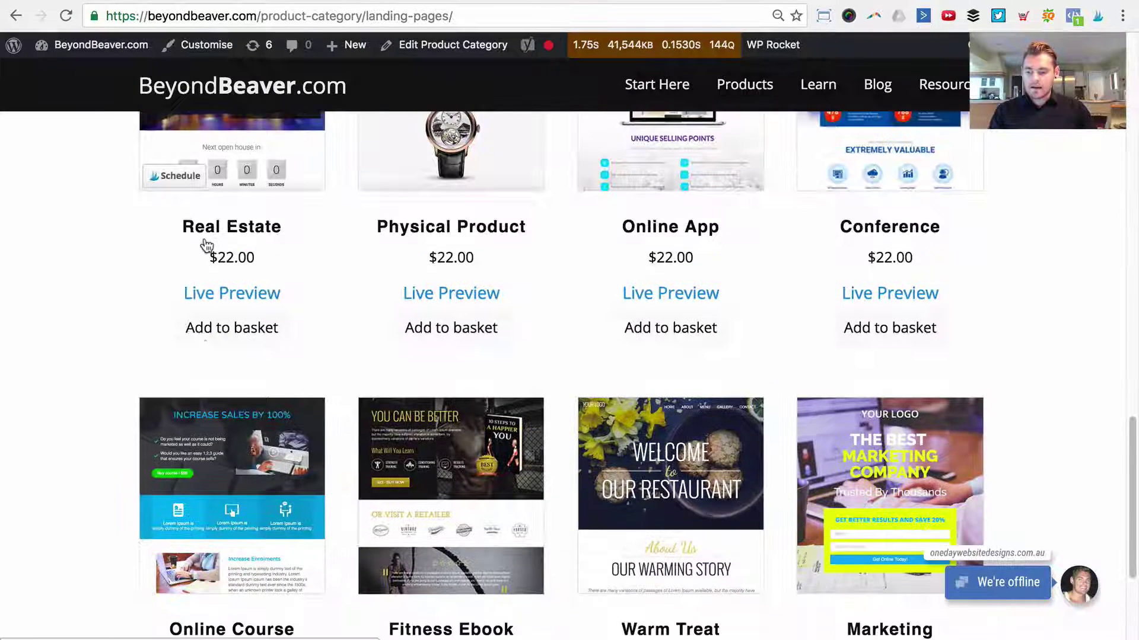
{"action": "scroll", "coordinate": [195, 358], "scroll_direction": "down", "scroll_amount": 4}
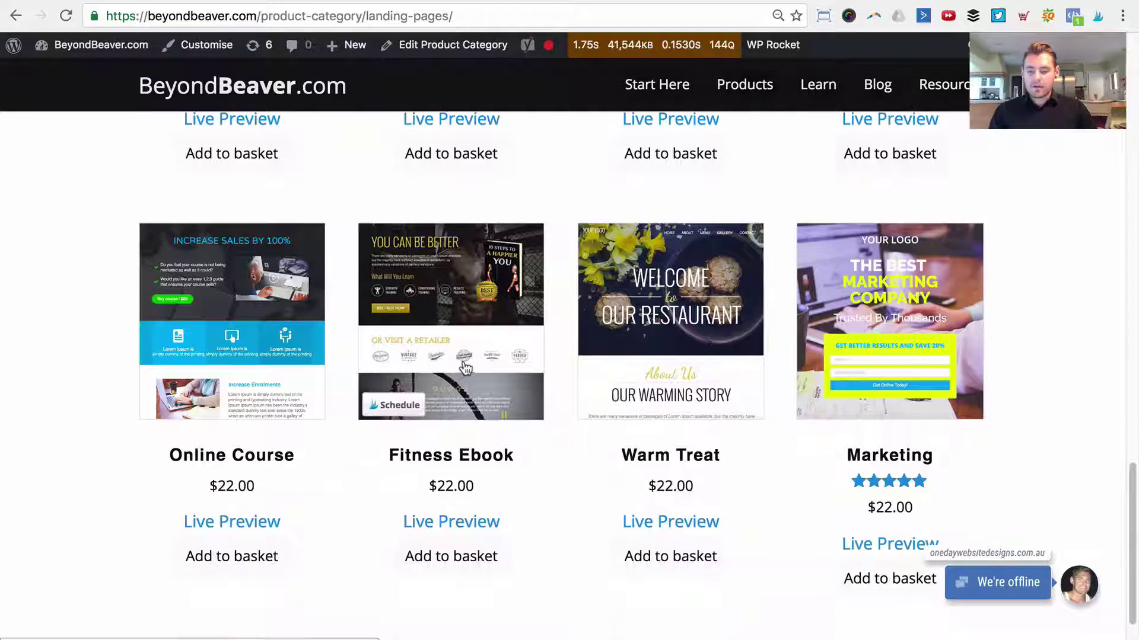
{"action": "scroll", "coordinate": [816, 261], "scroll_direction": "up", "scroll_amount": 15}
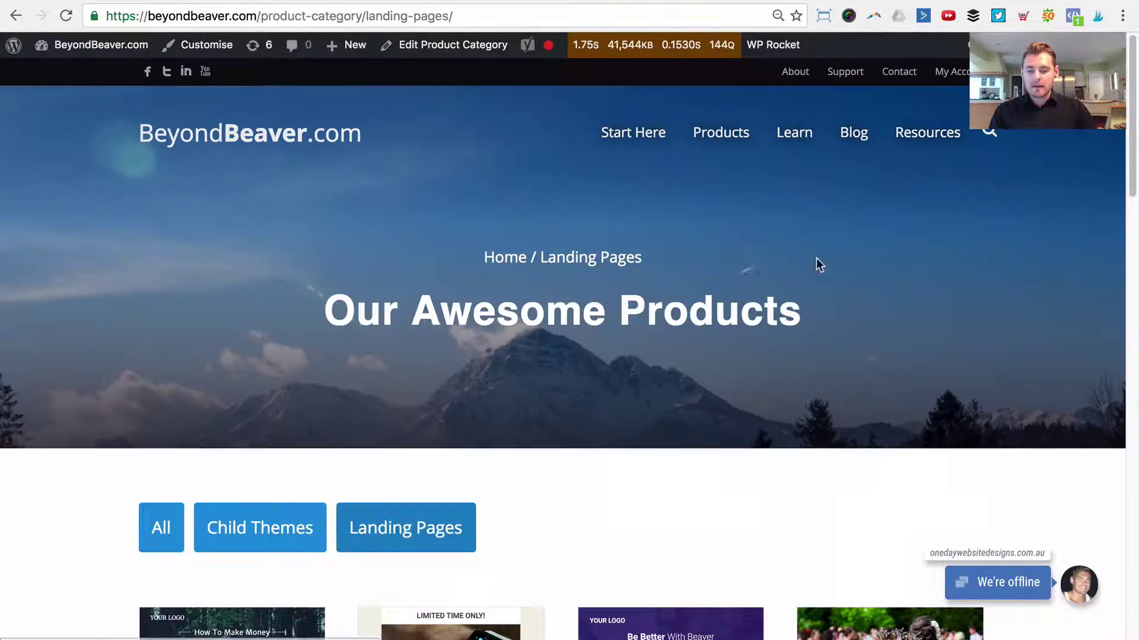
{"action": "scroll", "coordinate": [734, 270], "scroll_direction": "down", "scroll_amount": 6}
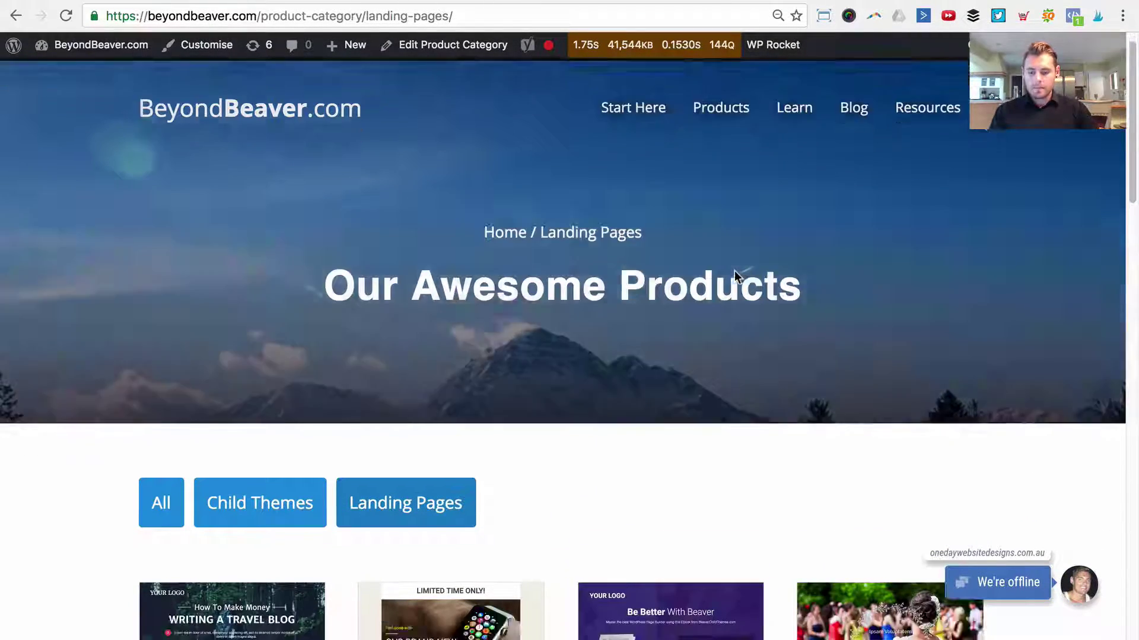
{"action": "scroll", "coordinate": [555, 285], "scroll_direction": "down", "scroll_amount": 2}
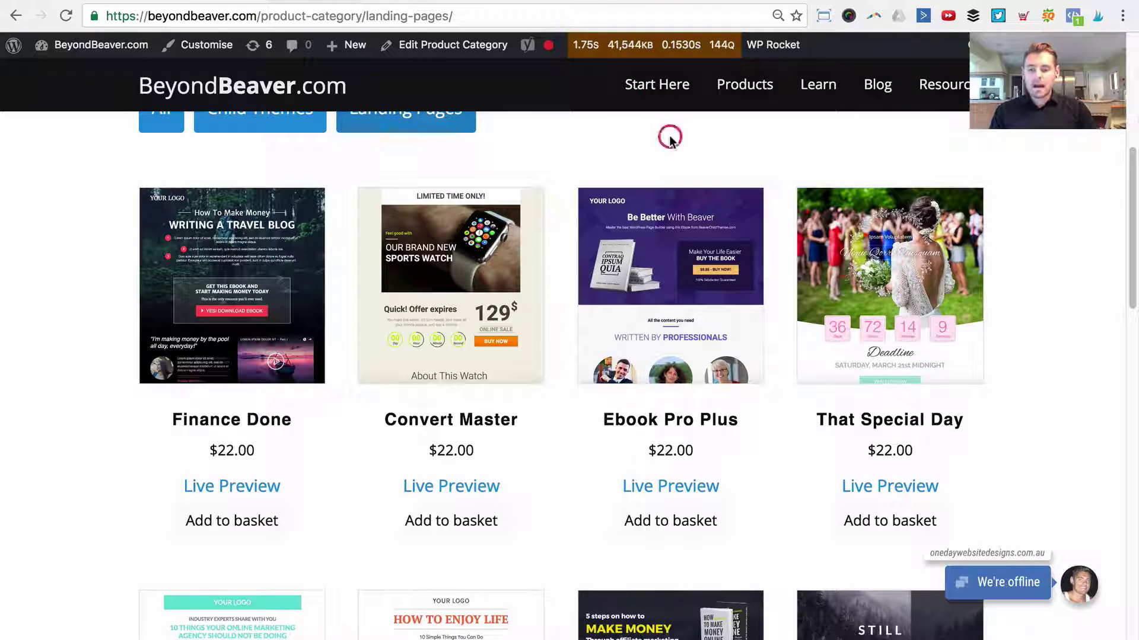
{"action": "scroll", "coordinate": [973, 166], "scroll_direction": "up", "scroll_amount": 7}
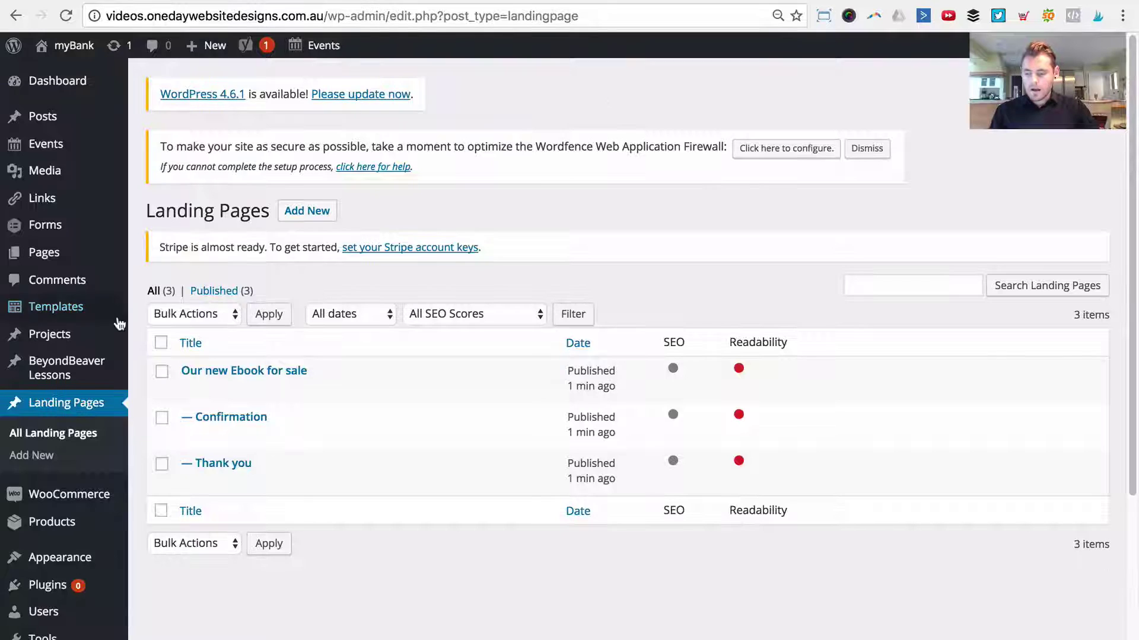
Return to the site's WordPress admin and open the import tool for WordPress export files.
{"action": "scroll", "coordinate": [118, 329], "scroll_direction": "down", "scroll_amount": 4}
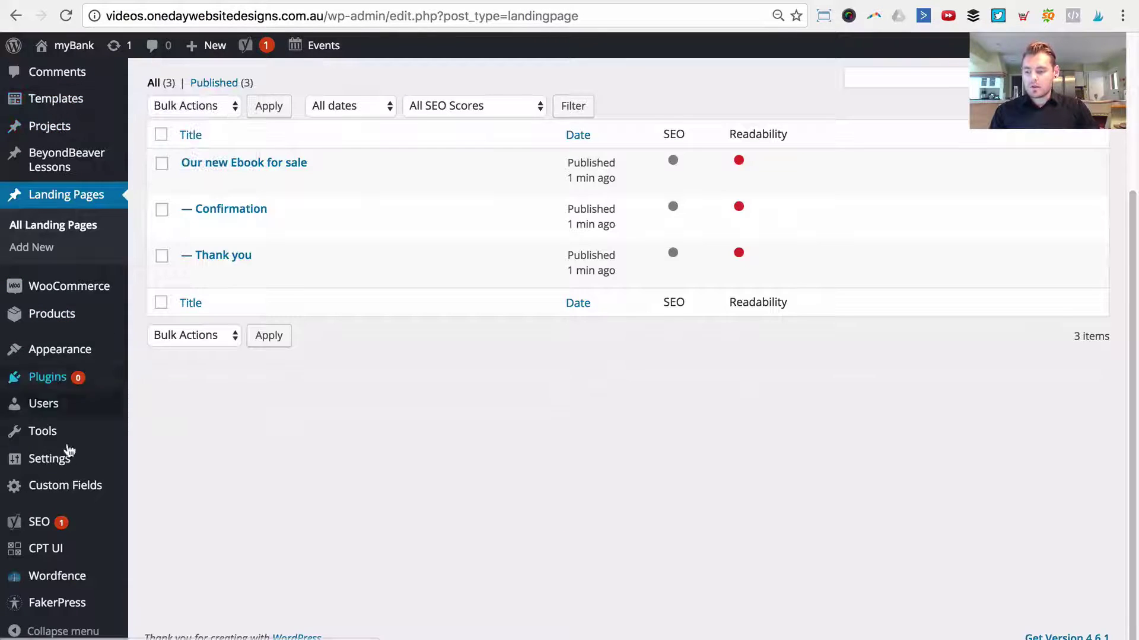
{"action": "mouse_move", "coordinate": [51, 432]}
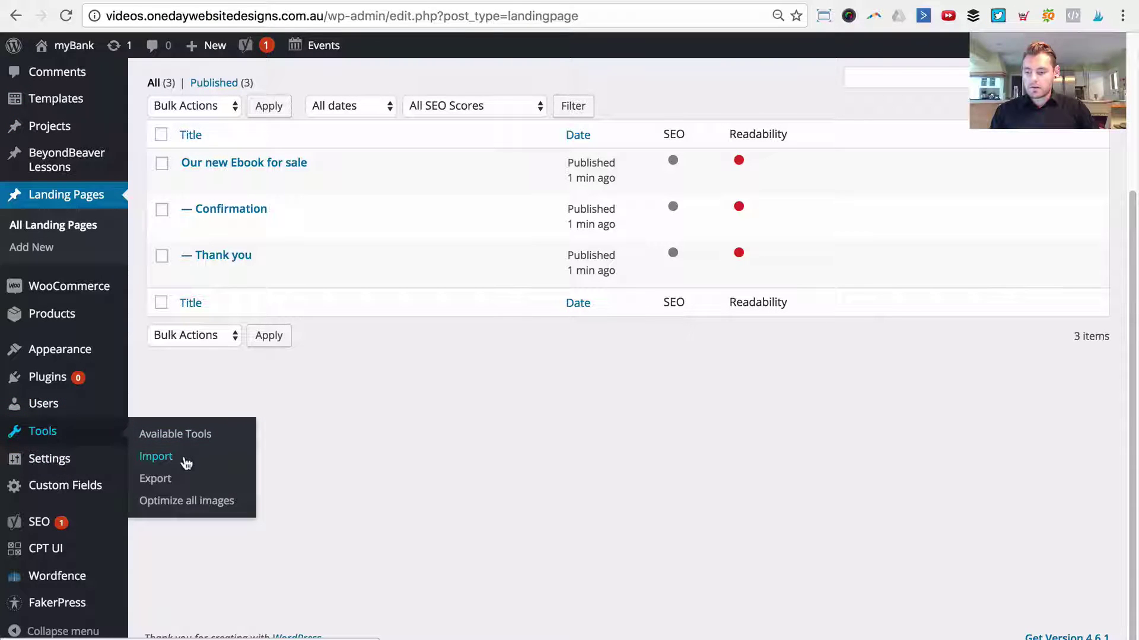
{"action": "left_click", "coordinate": [159, 458]}
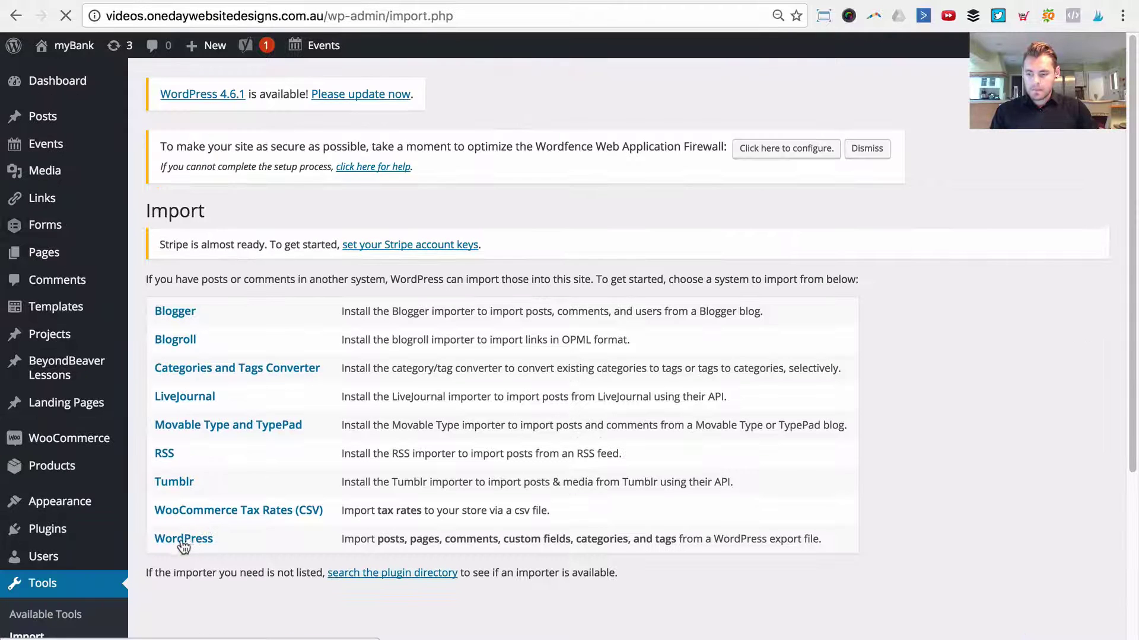
{"action": "scroll", "coordinate": [178, 510], "scroll_direction": "down", "scroll_amount": 3}
{"action": "left_click", "coordinate": [178, 408]}
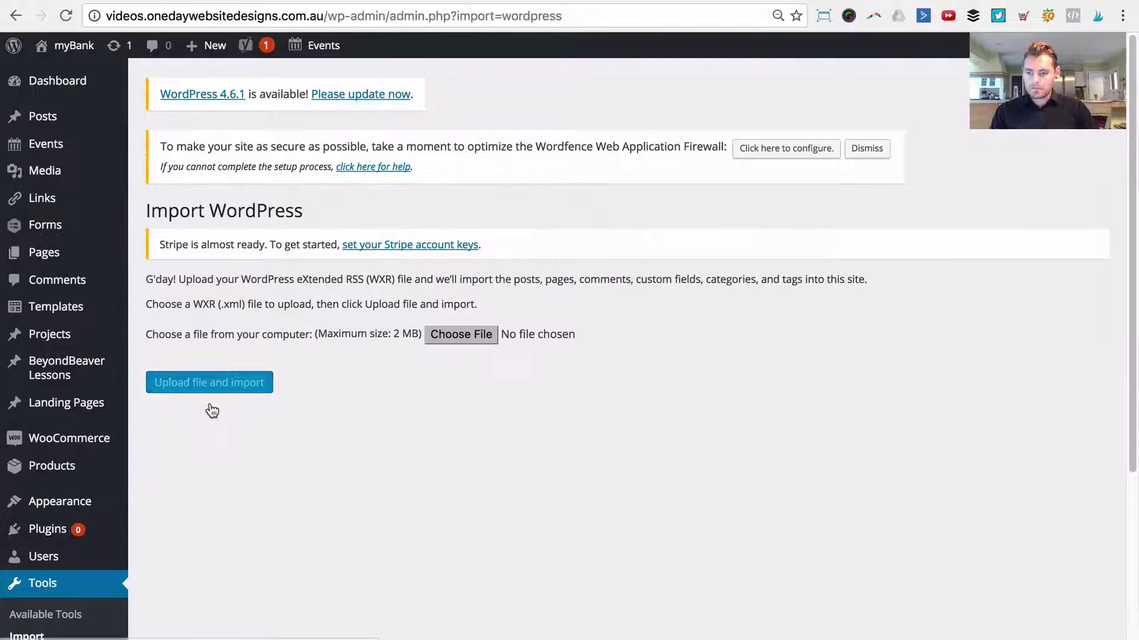
Choose ebook-pro-plus.2016-05-19.xml from the Desktop as the import file and upload it.
{"action": "left_click", "coordinate": [449, 336]}
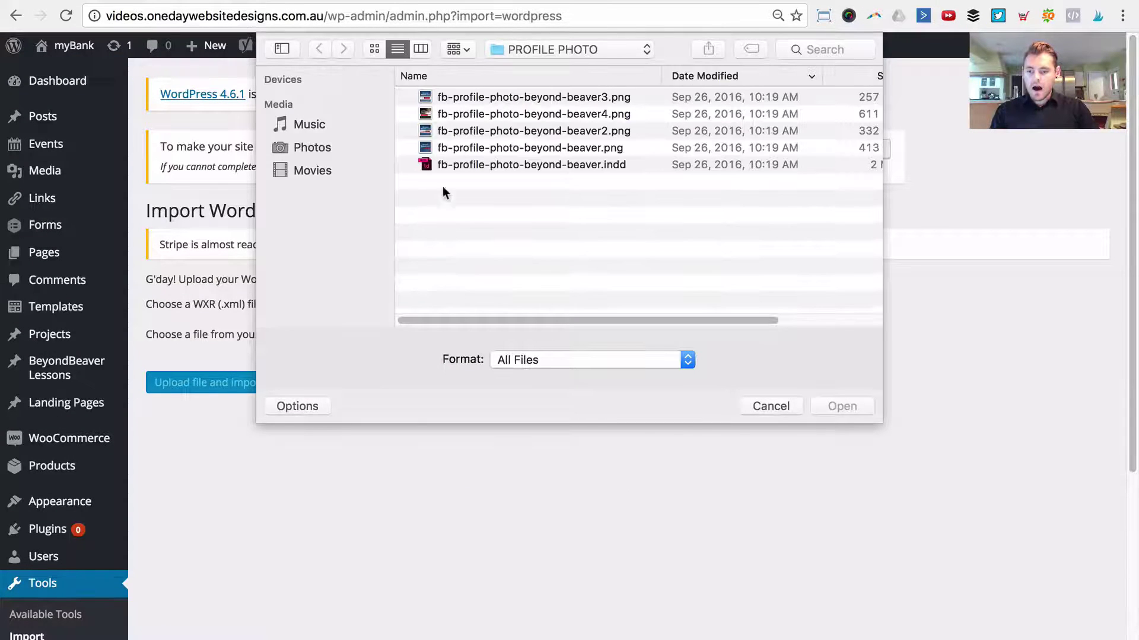
{"action": "left_click", "coordinate": [566, 51]}
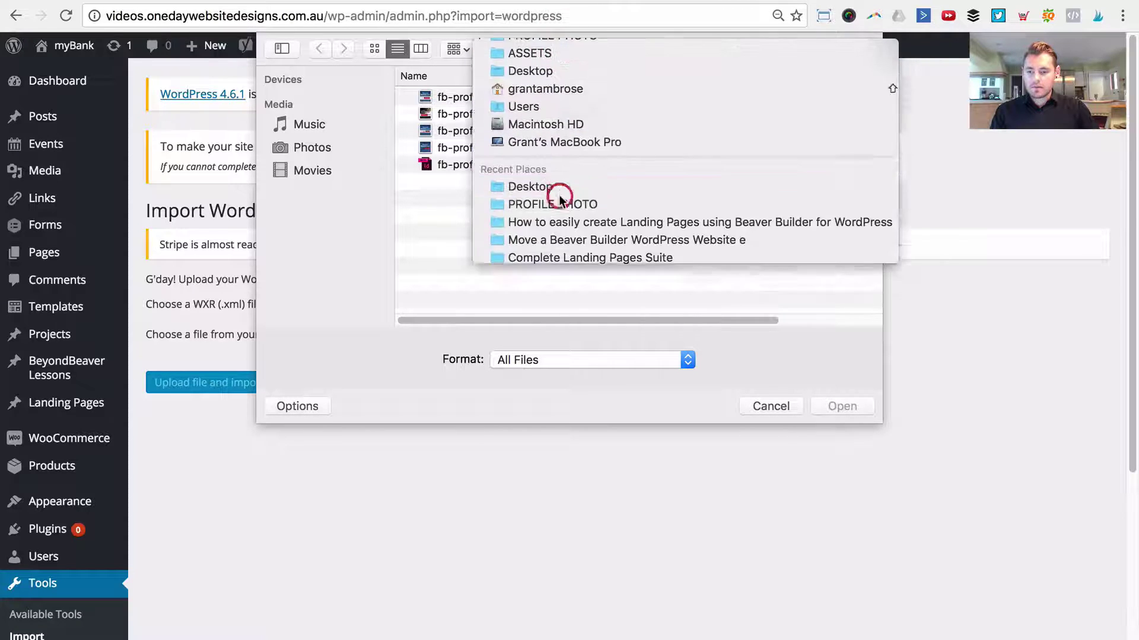
{"action": "left_click", "coordinate": [557, 189]}
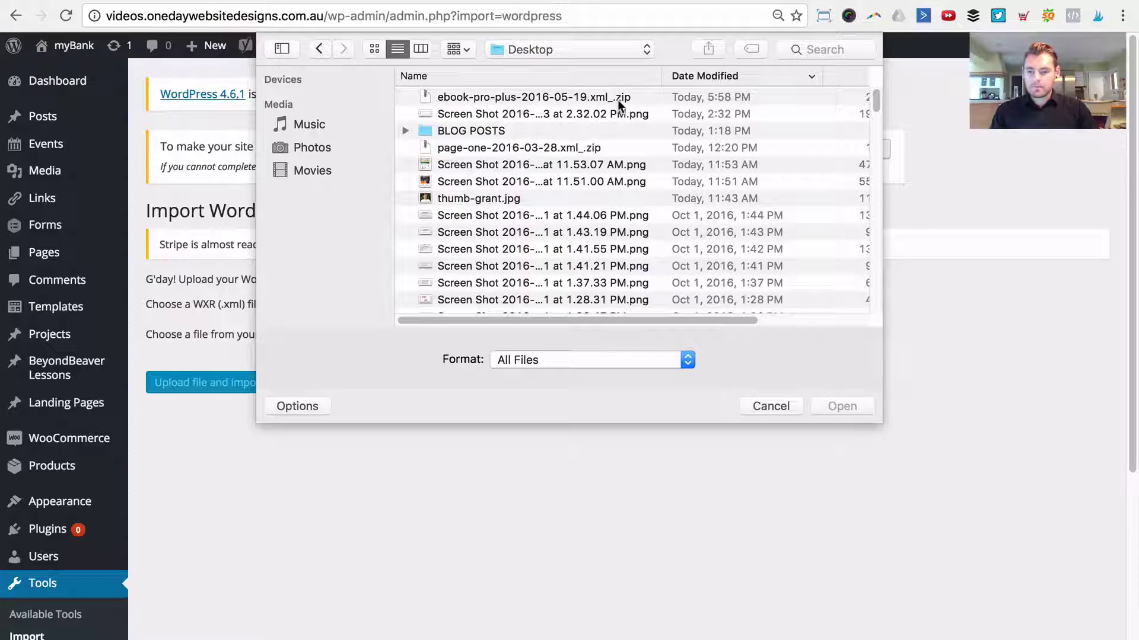
{"action": "left_click", "coordinate": [413, 76]}
{"action": "left_click", "coordinate": [454, 113]}
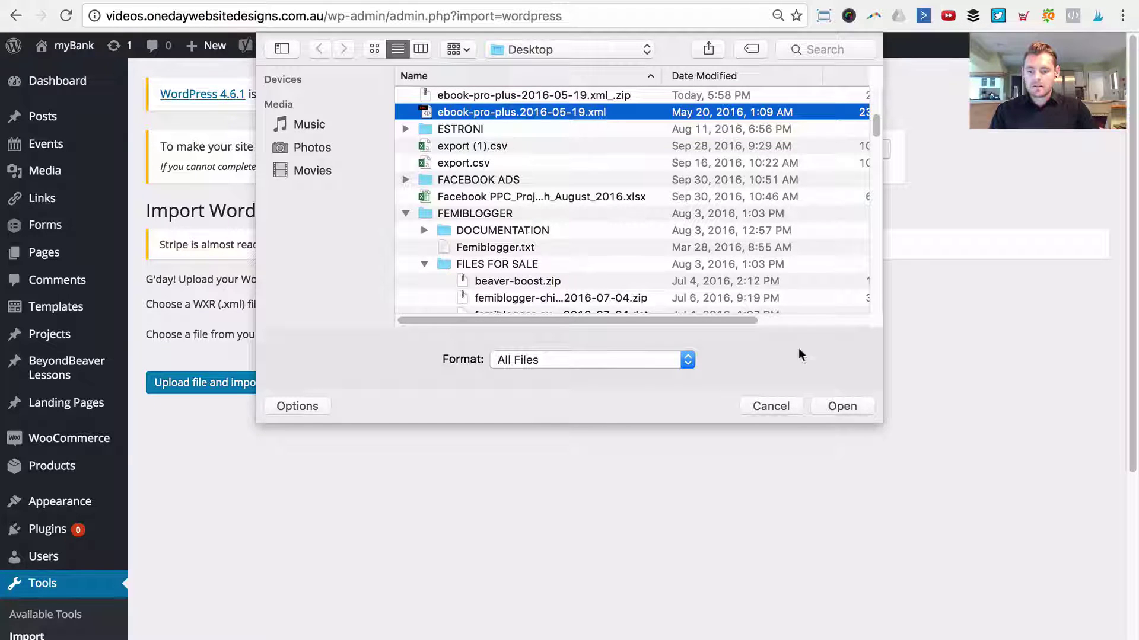
{"action": "left_click", "coordinate": [837, 406]}
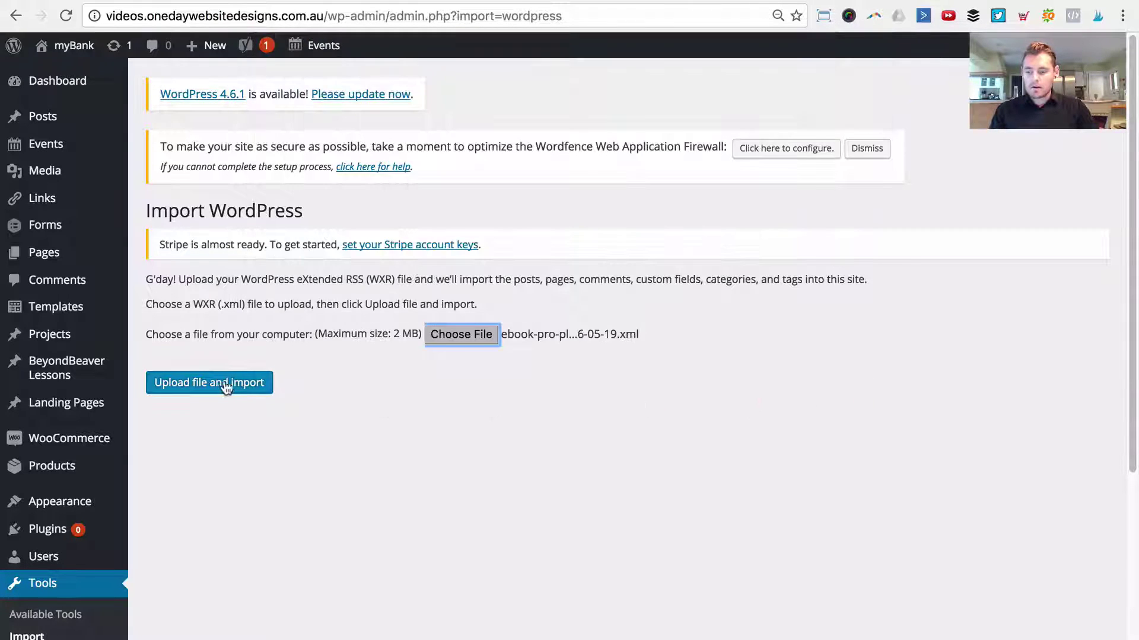
{"action": "left_click", "coordinate": [205, 386]}
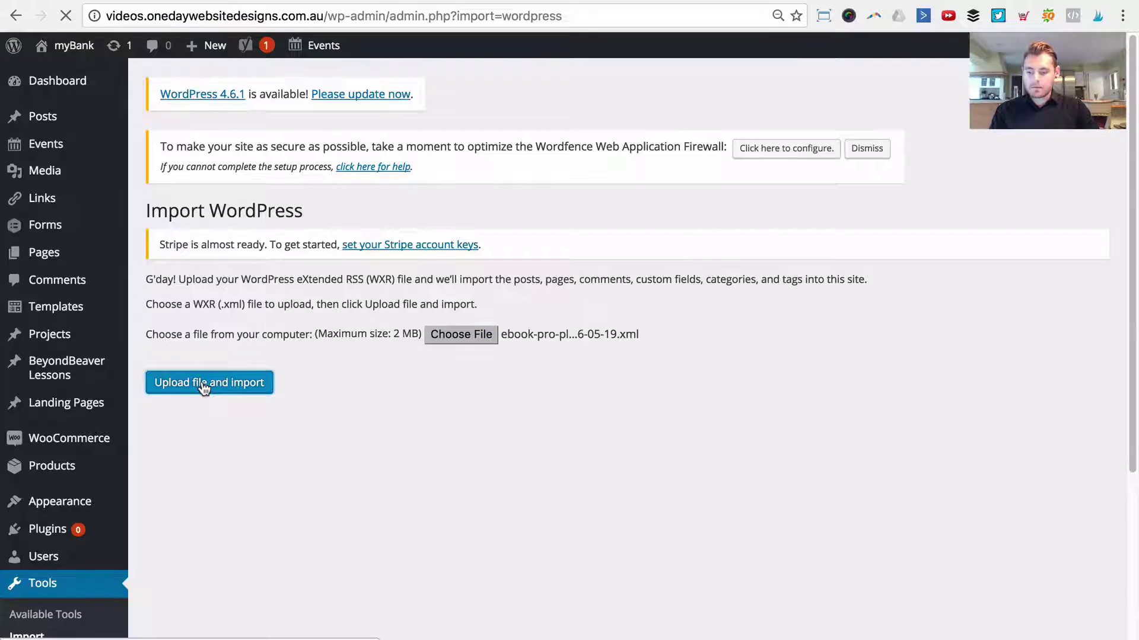
Assign the imported posts to the existing site user and run the import without downloading file attachments.
{"action": "left_click", "coordinate": [389, 415]}
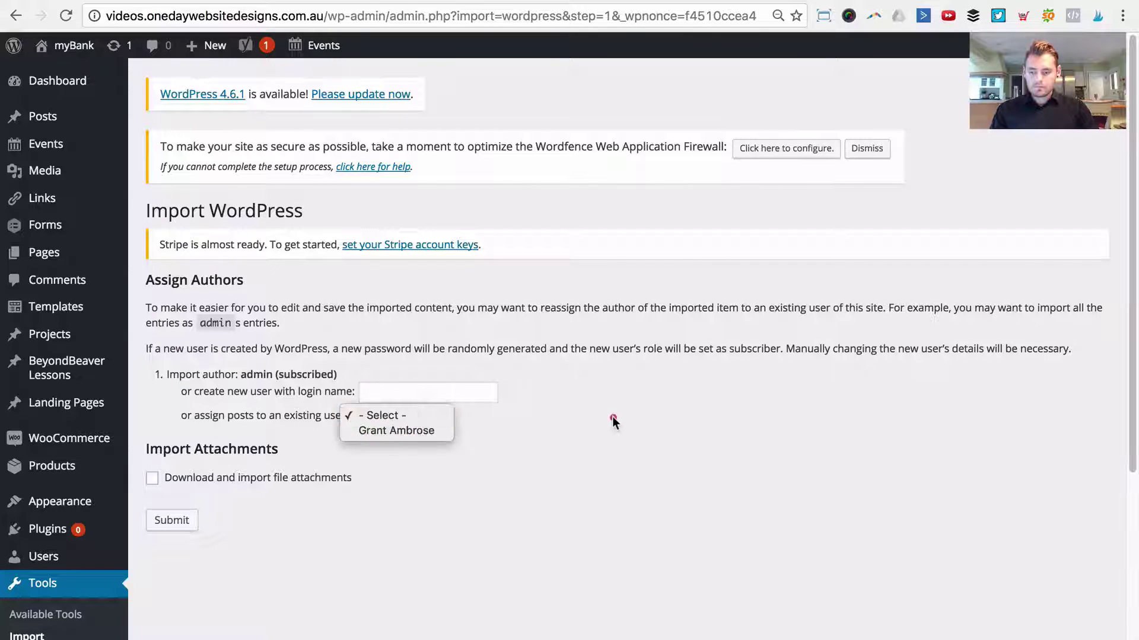
{"action": "left_click", "coordinate": [614, 421]}
{"action": "left_click", "coordinate": [379, 416]}
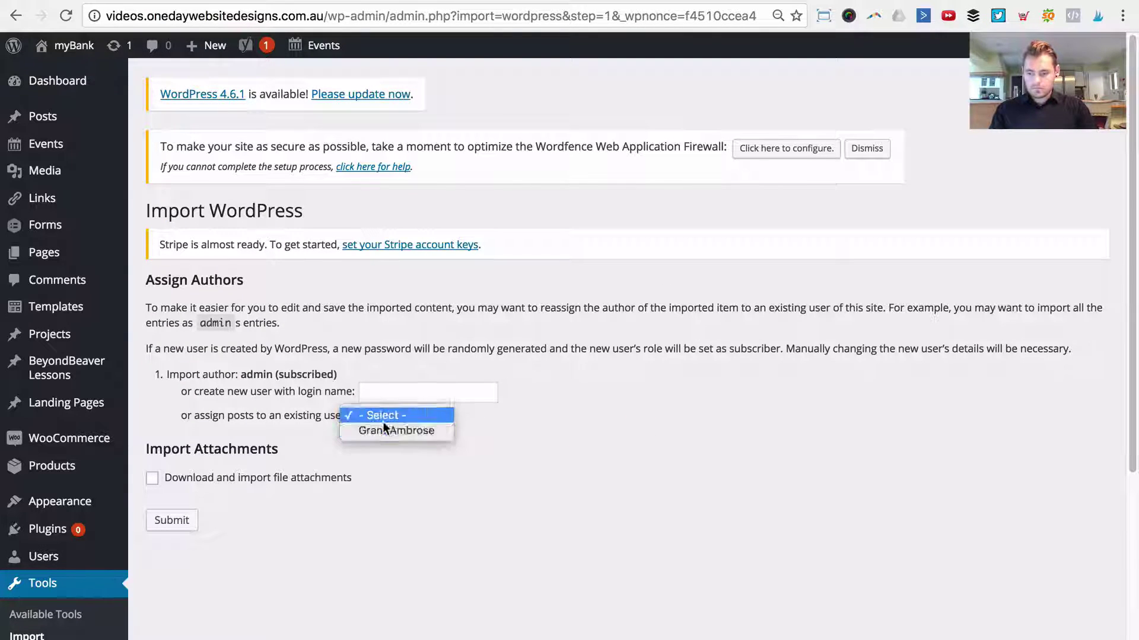
{"action": "left_click", "coordinate": [385, 431]}
{"action": "left_click", "coordinate": [598, 503]}
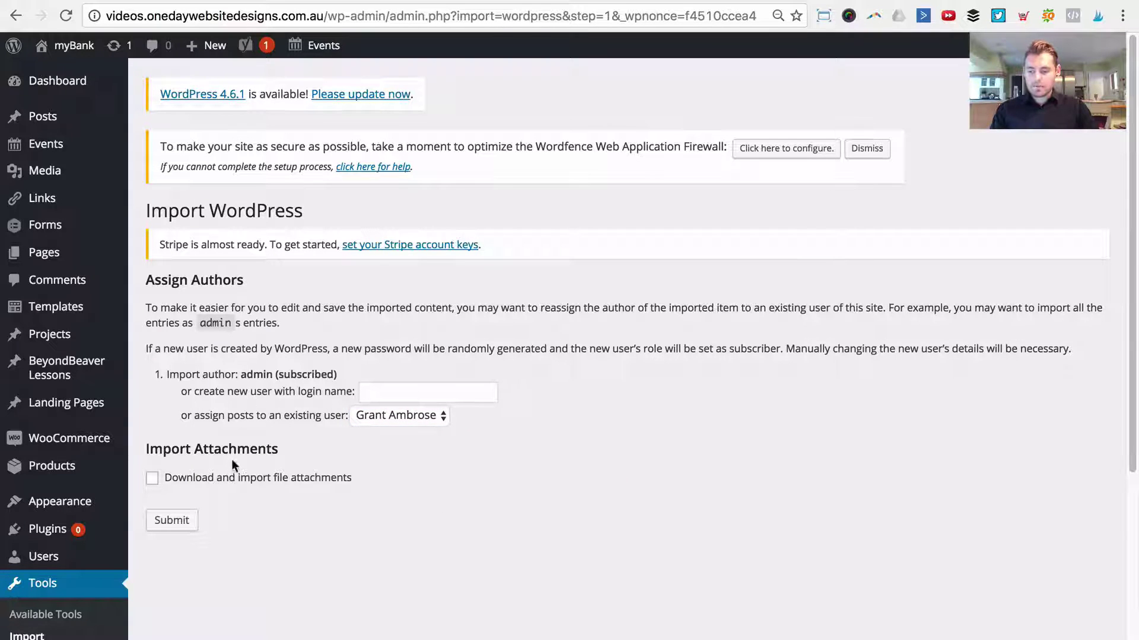
{"action": "left_click", "coordinate": [184, 520]}
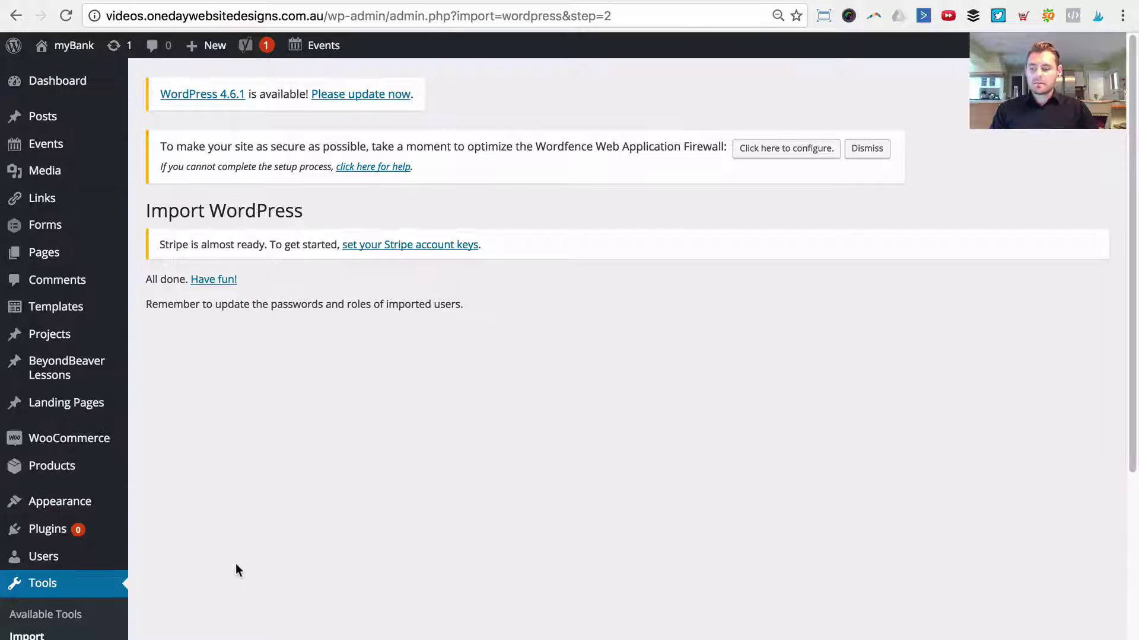
Enable the Landing Pages post type in the Page Builder settings and save the post types.
{"action": "left_click", "coordinate": [47, 529]}
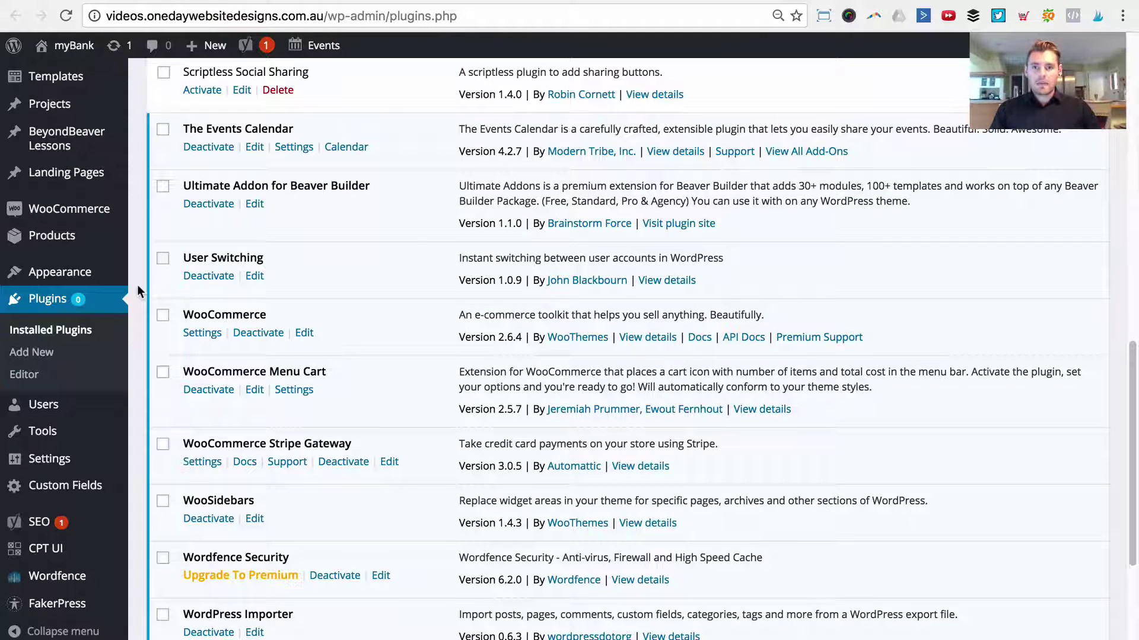
{"action": "mouse_move", "coordinate": [72, 460]}
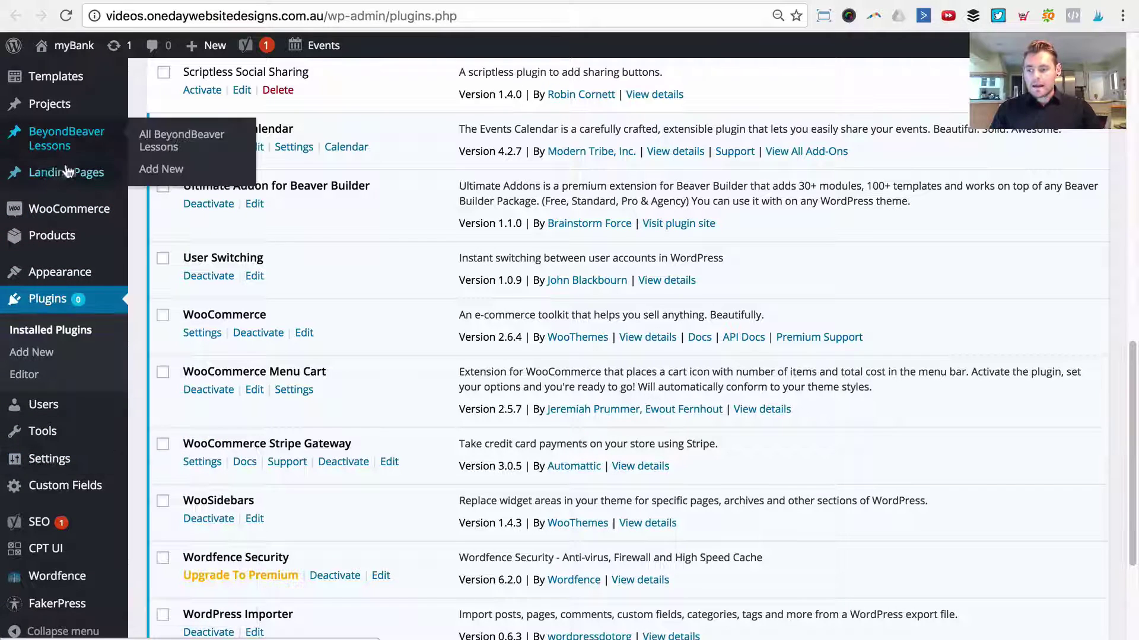
{"action": "mouse_move", "coordinate": [108, 175]}
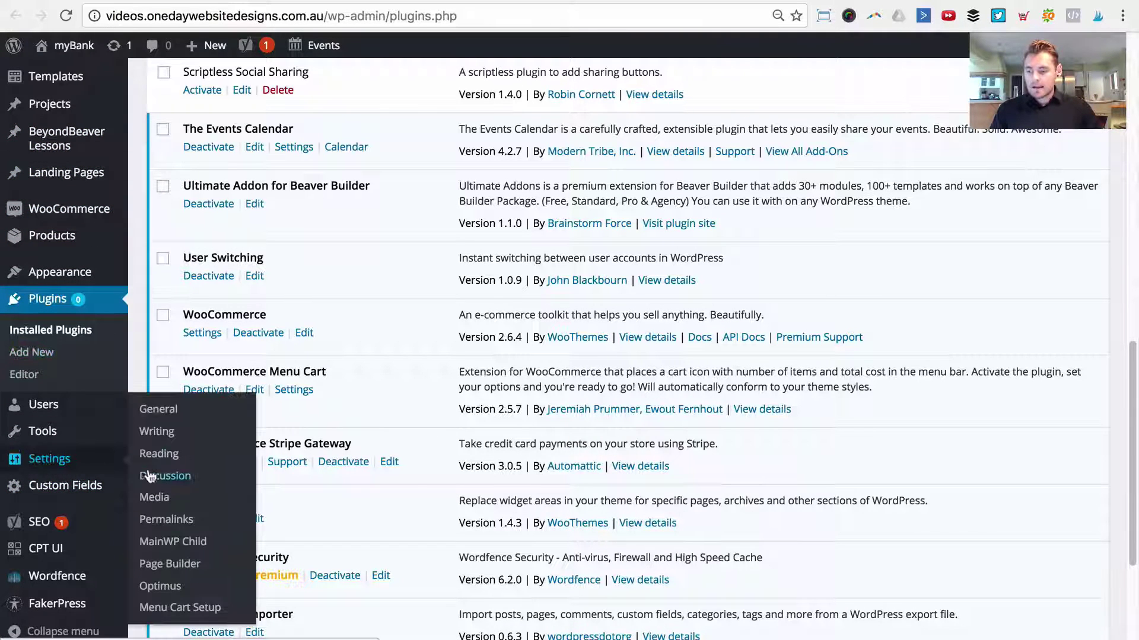
{"action": "left_click", "coordinate": [163, 564]}
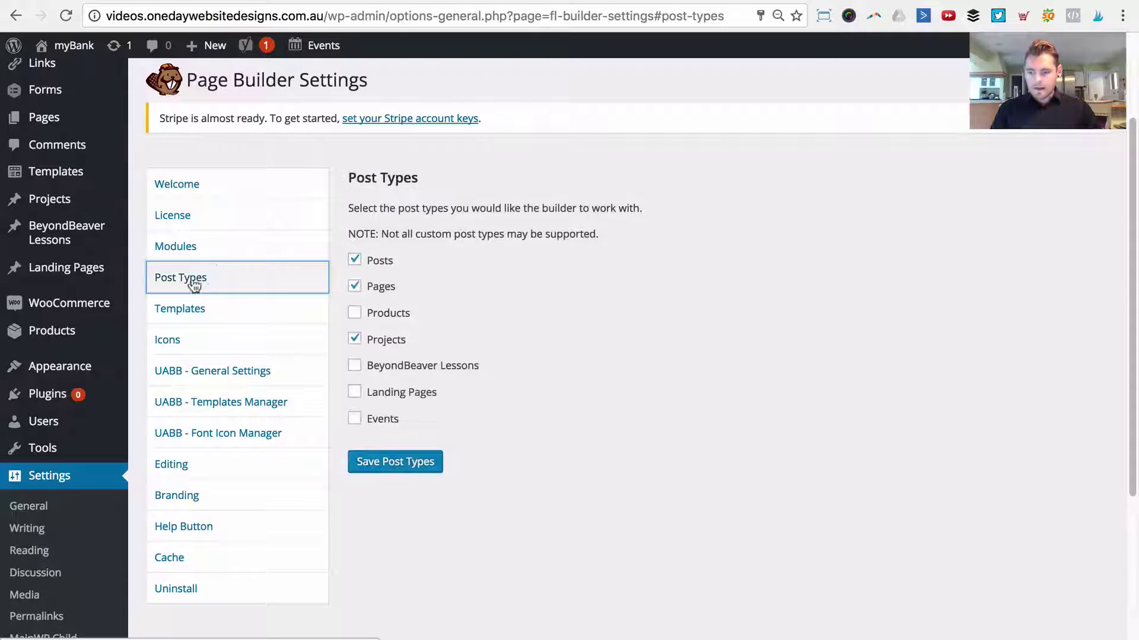
{"action": "left_click", "coordinate": [386, 396]}
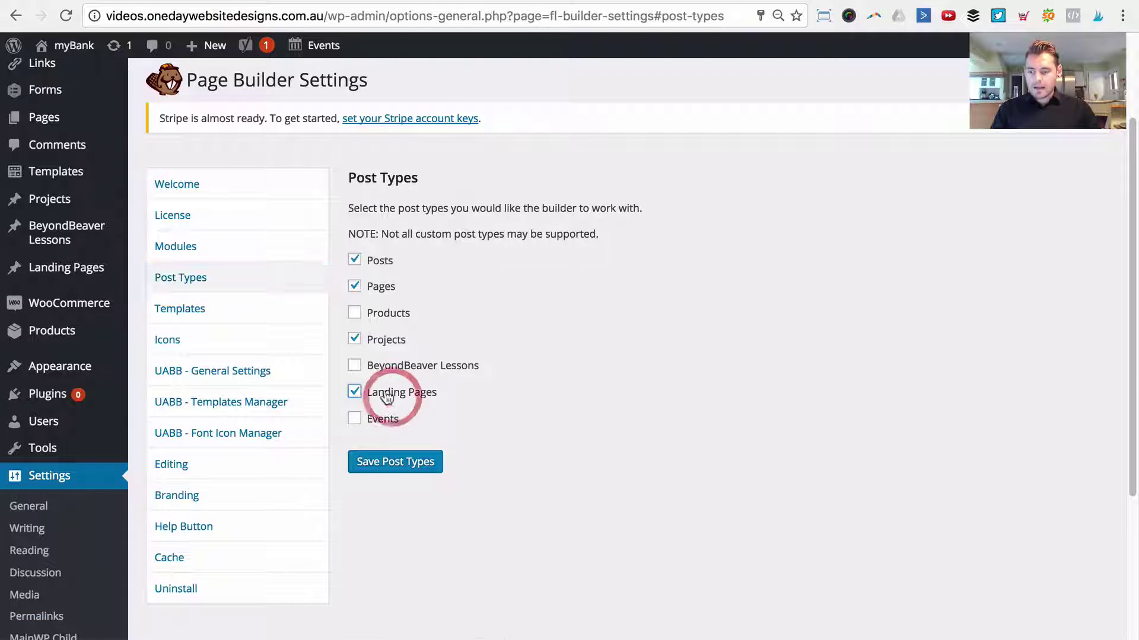
{"action": "left_click", "coordinate": [396, 469]}
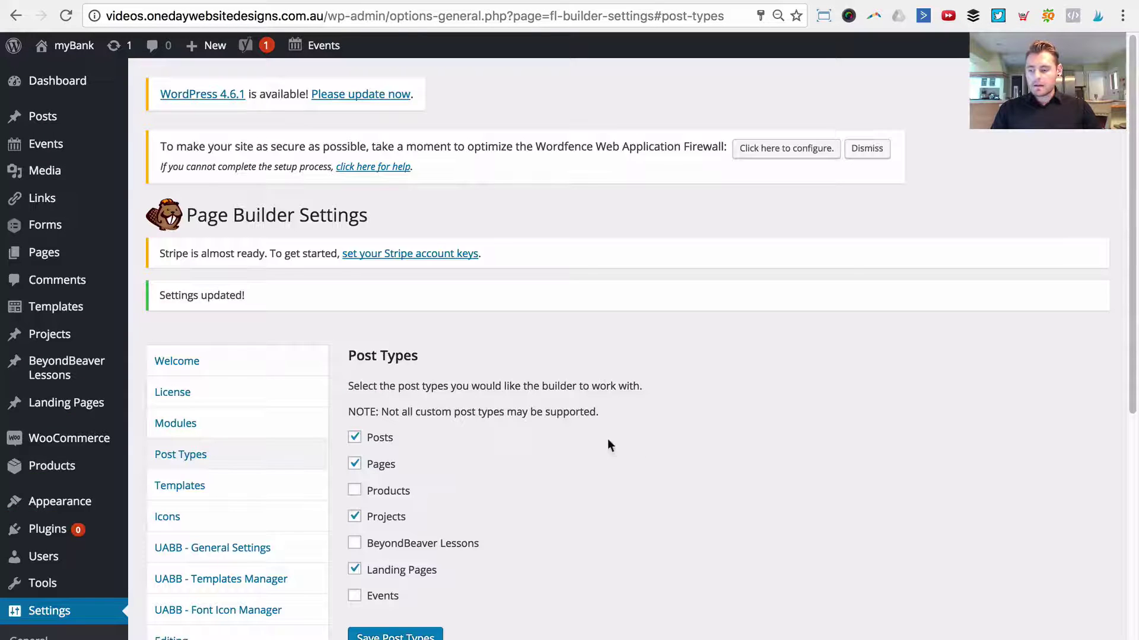
Open the "Our new Ebook for sale" landing page in Page Builder and apply the Ebook Pro+ layout template.
{"action": "mouse_move", "coordinate": [98, 409]}
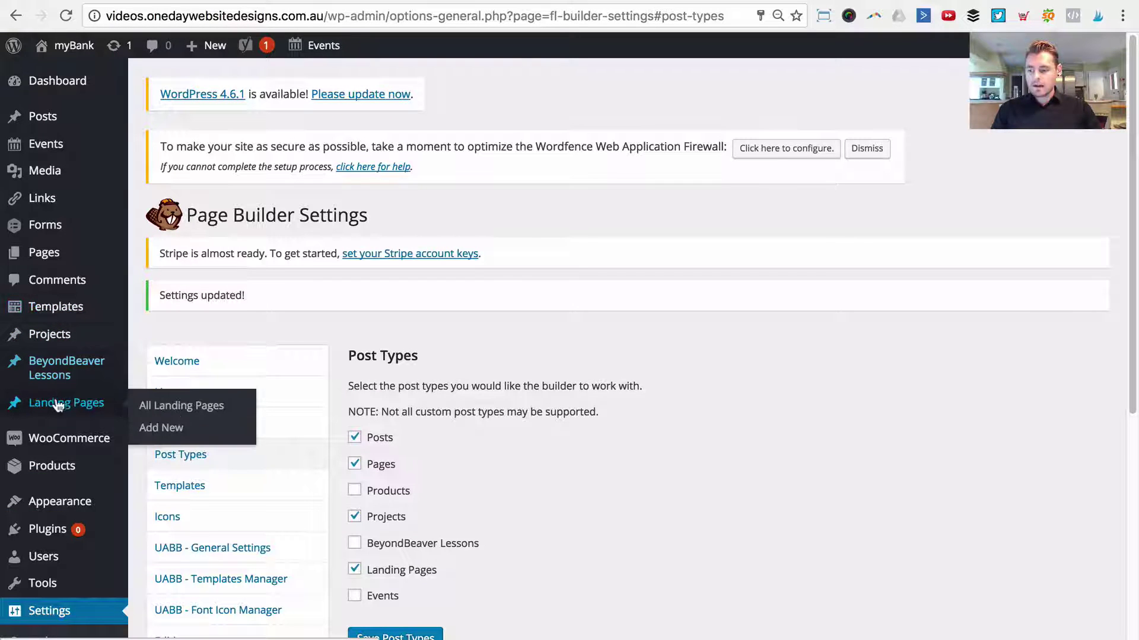
{"action": "left_click", "coordinate": [161, 409]}
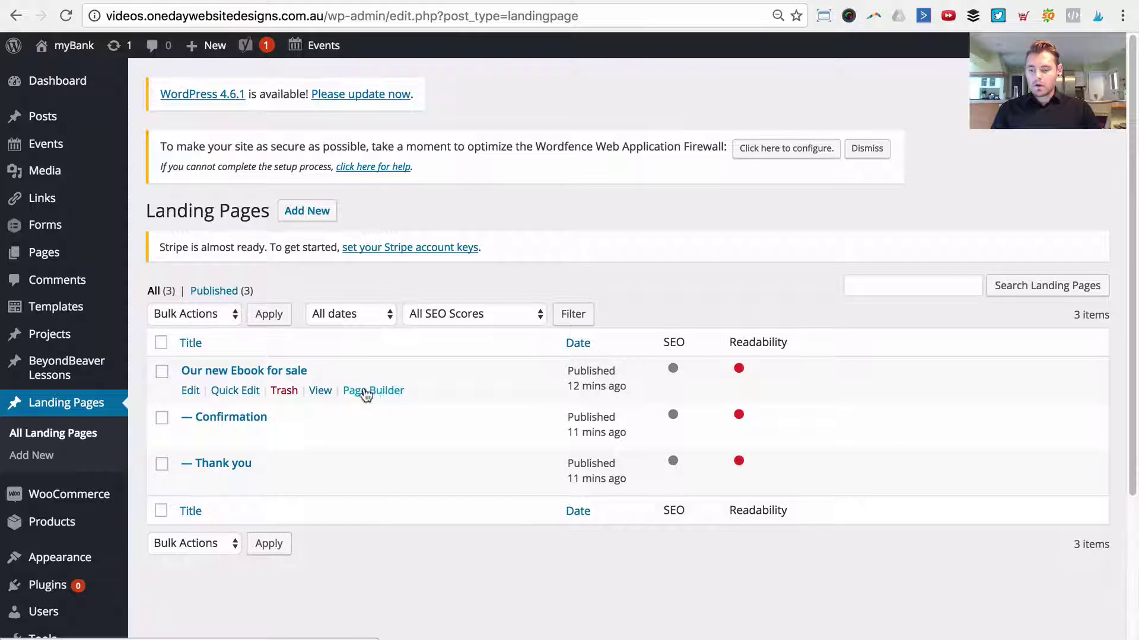
{"action": "left_click", "coordinate": [382, 393]}
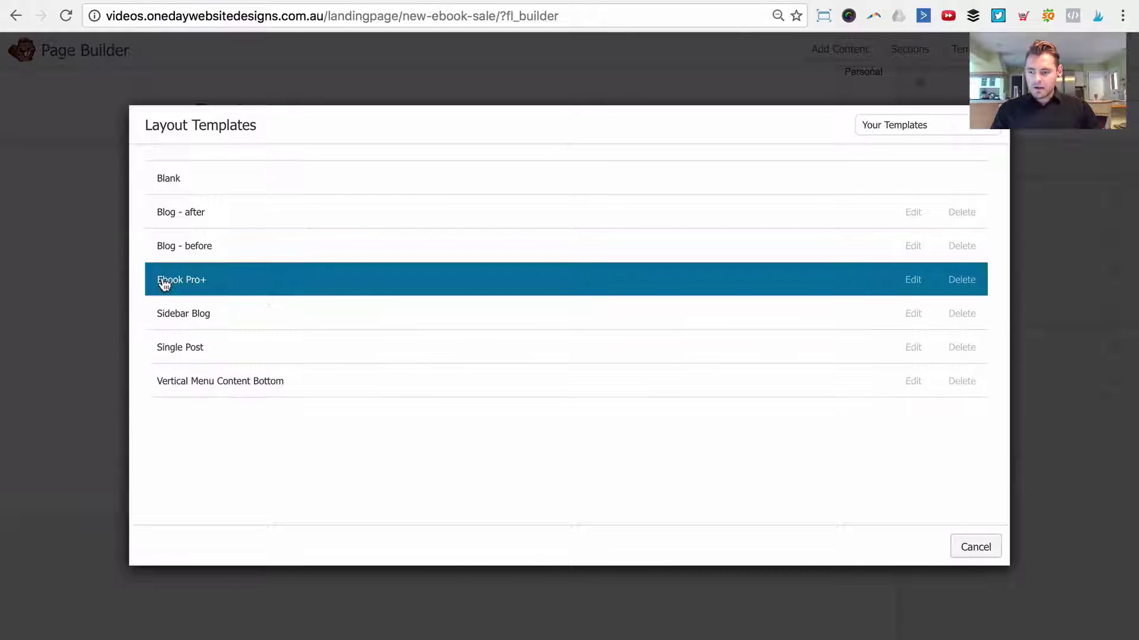
{"action": "left_click", "coordinate": [181, 285]}
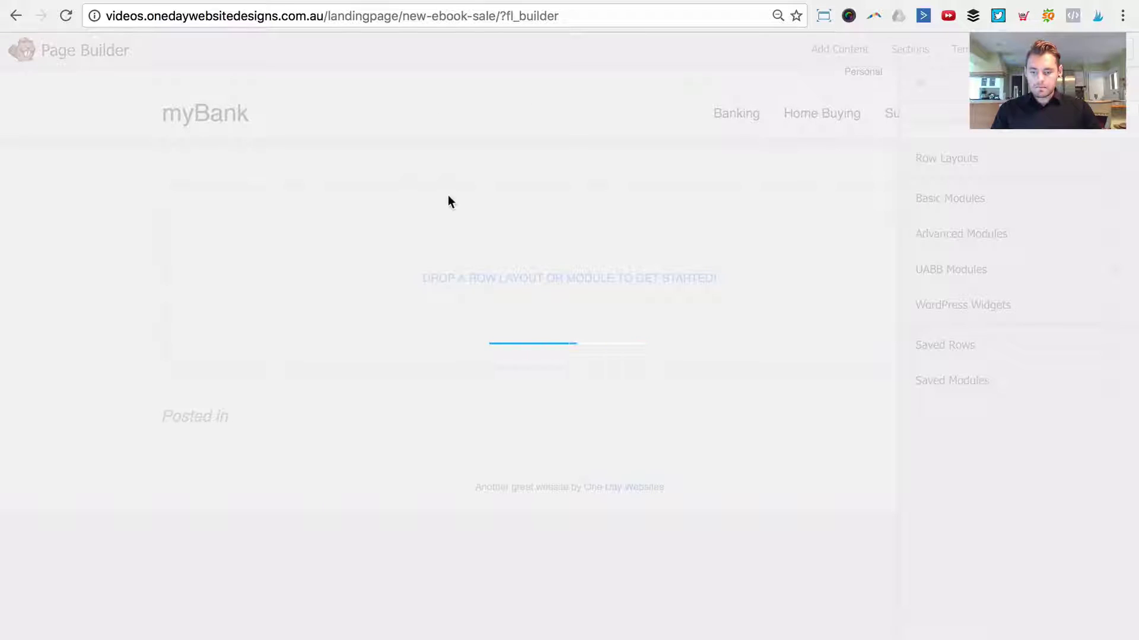
Review the templated ebook landing page and publish its changes.
{"action": "scroll", "coordinate": [504, 295], "scroll_direction": "down", "scroll_amount": 15}
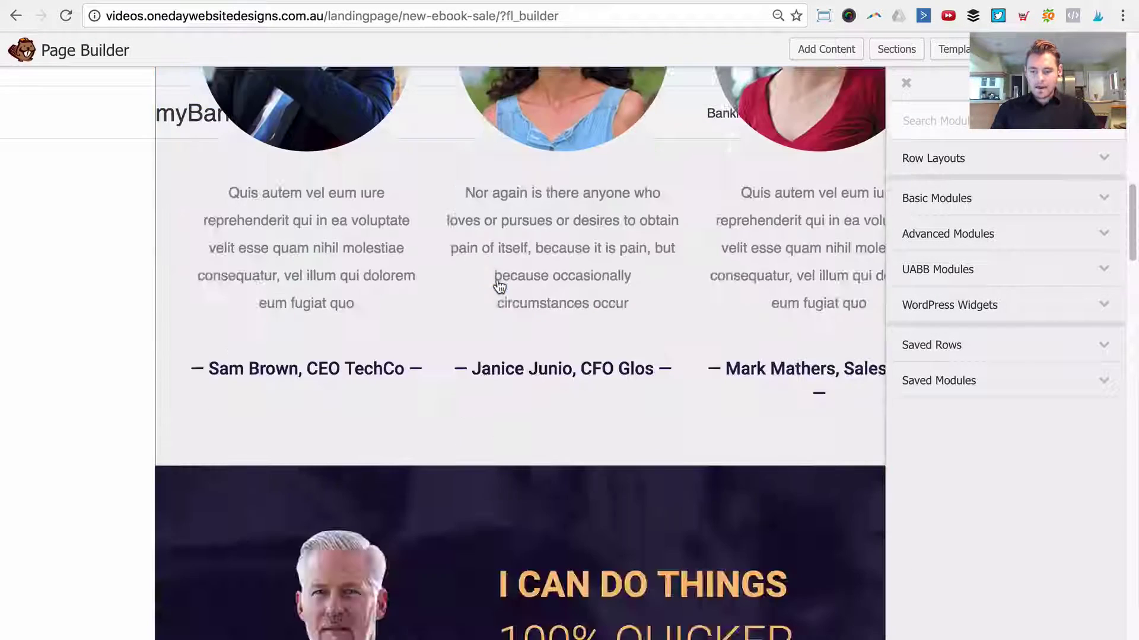
{"action": "scroll", "coordinate": [501, 285], "scroll_direction": "up", "scroll_amount": 15}
{"action": "left_click", "coordinate": [1103, 49]}
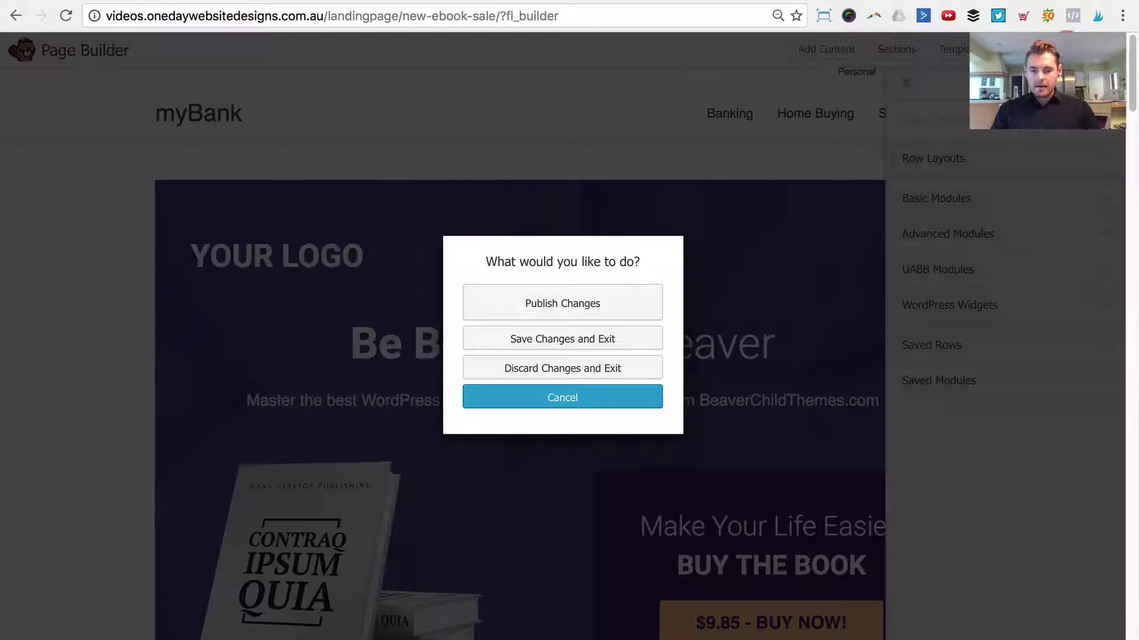
{"action": "left_click", "coordinate": [588, 304]}
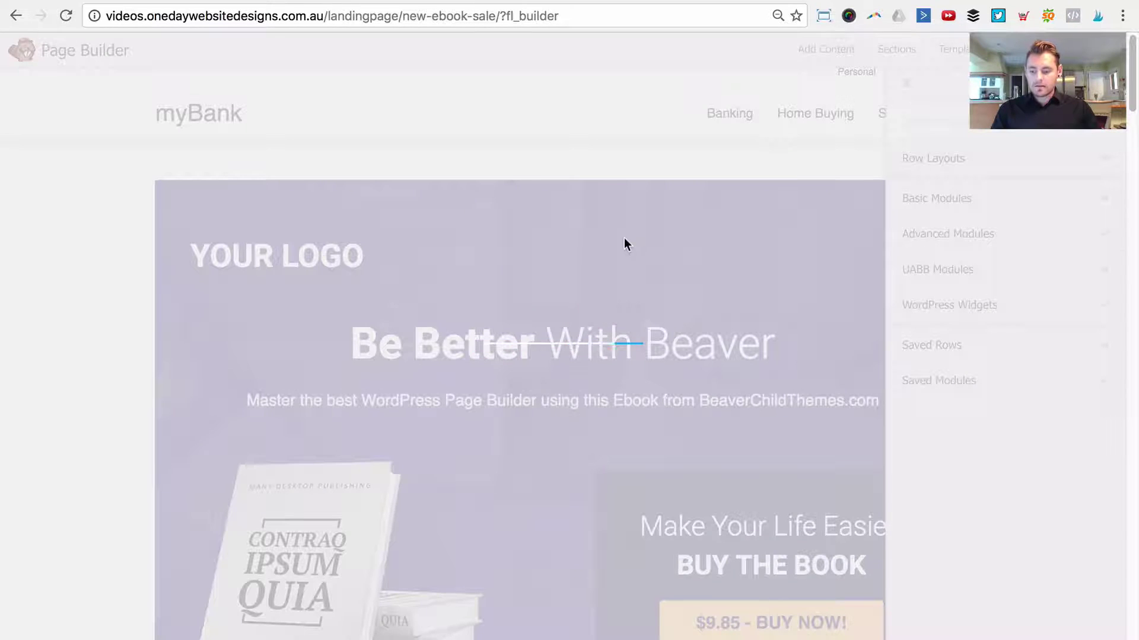
{"action": "scroll", "coordinate": [742, 358], "scroll_direction": "down", "scroll_amount": 2}
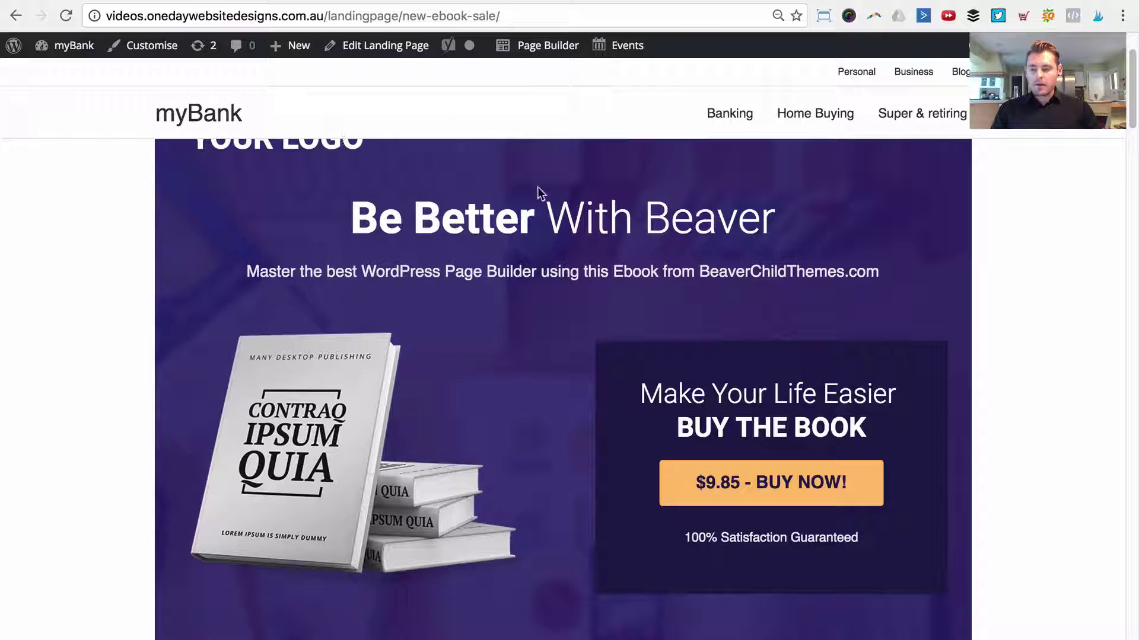
Open the live preview of the Ebook Pro Plus template from the BeyondBeaver shop and look through it.
{"action": "key", "text": "ctrl+Tab"}
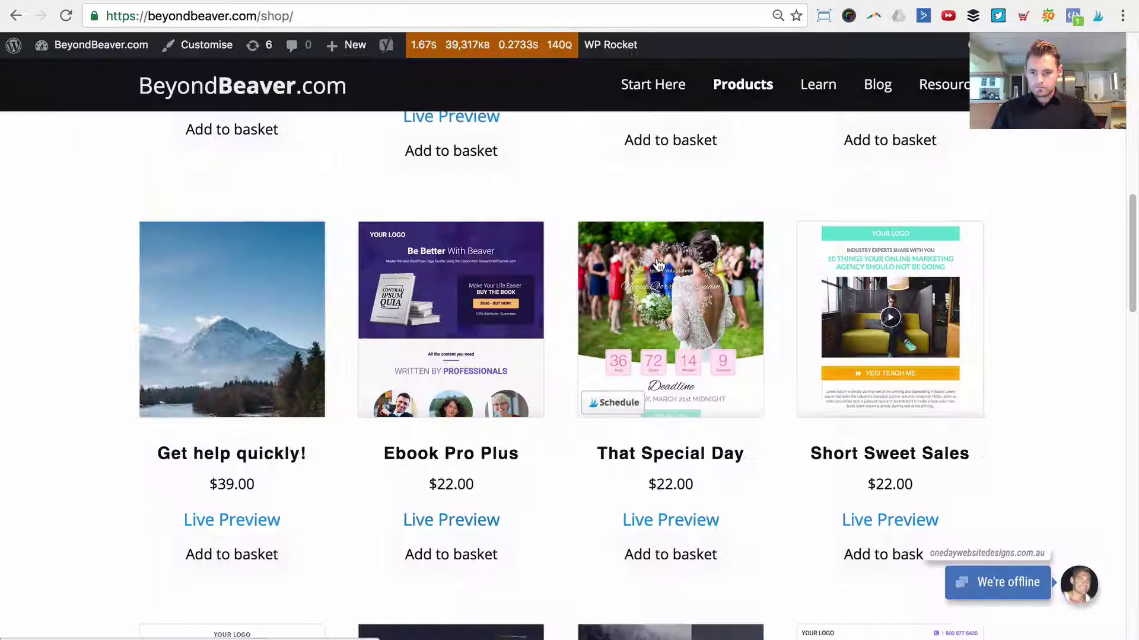
{"action": "left_click", "coordinate": [454, 521]}
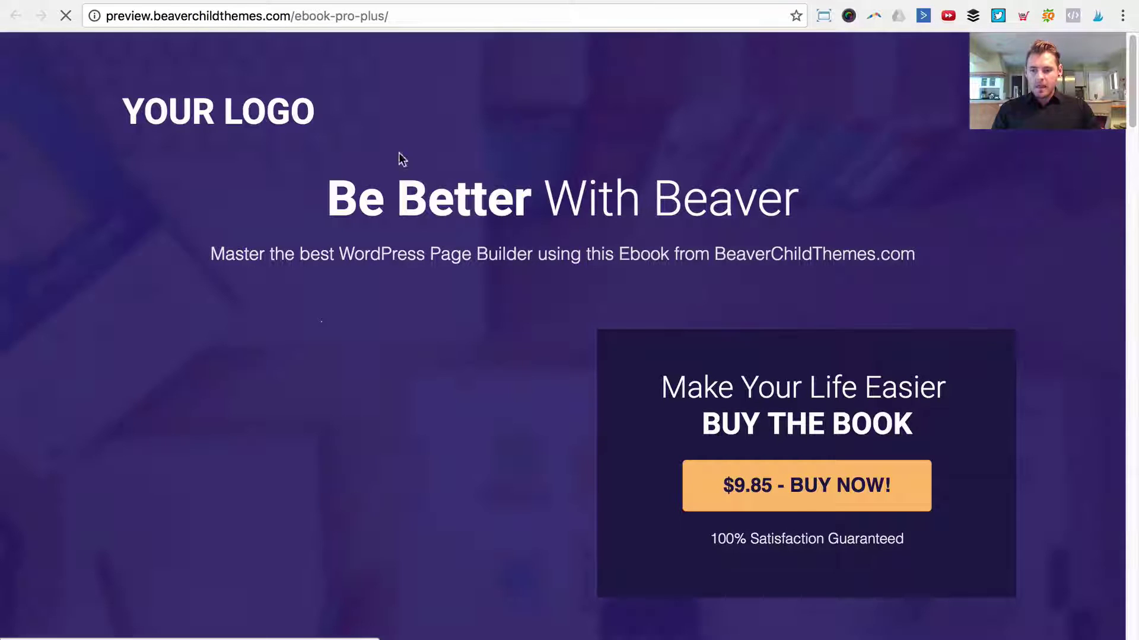
{"action": "scroll", "coordinate": [1031, 287], "scroll_direction": "down", "scroll_amount": 15}
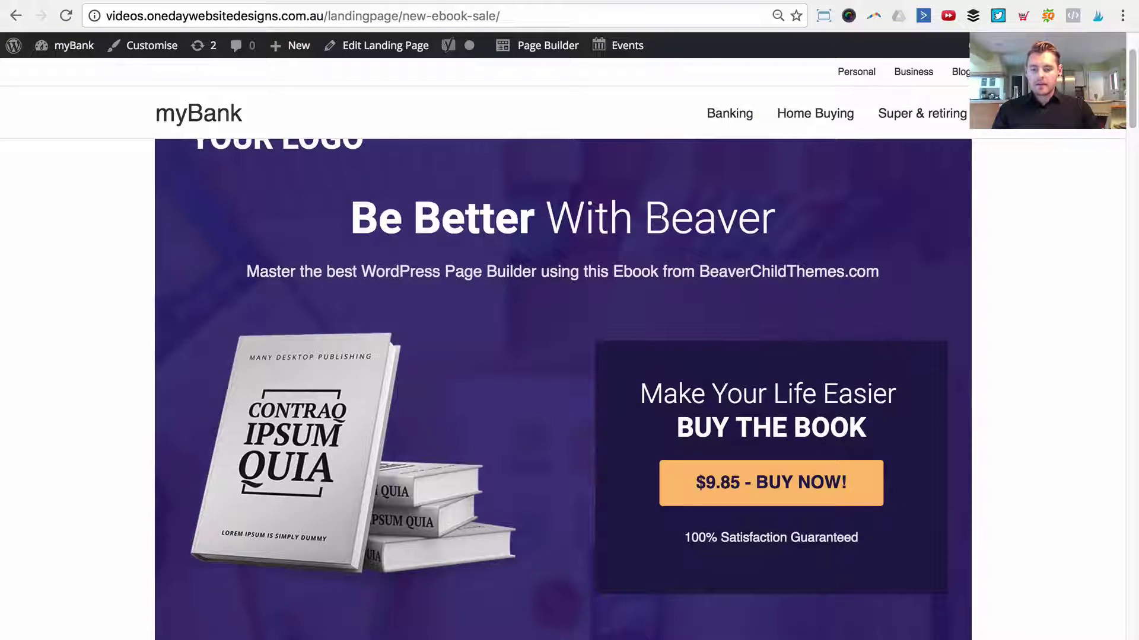
Examine the published ebook landing page from the site header to the footer against the template preview.
{"action": "scroll", "coordinate": [687, 275], "scroll_direction": "down", "scroll_amount": 10}
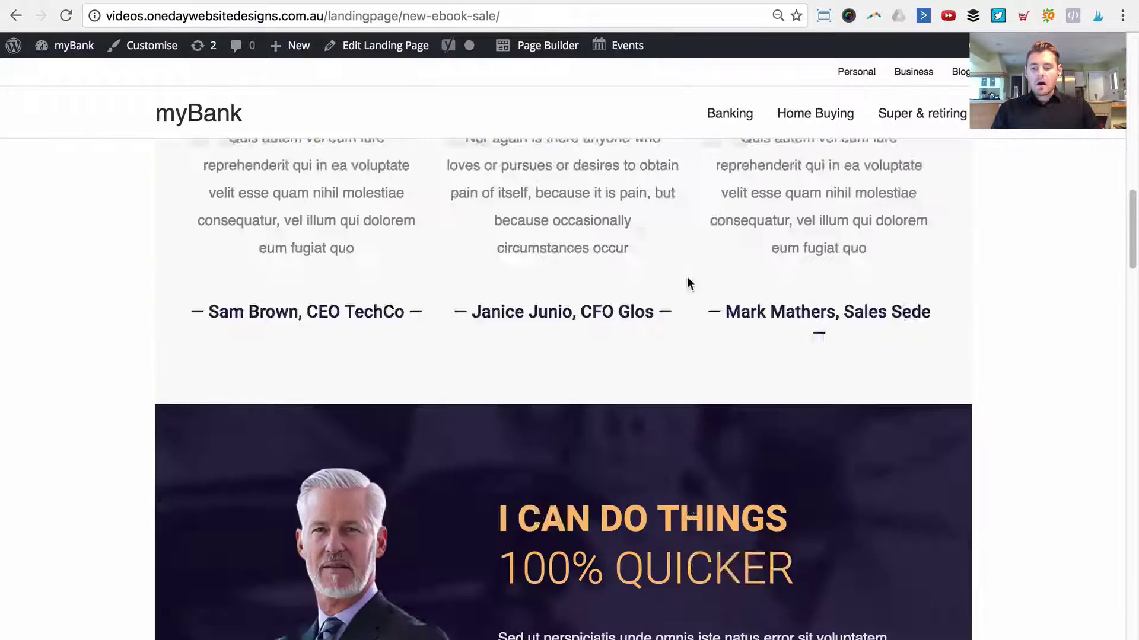
{"action": "scroll", "coordinate": [687, 284], "scroll_direction": "down", "scroll_amount": 15}
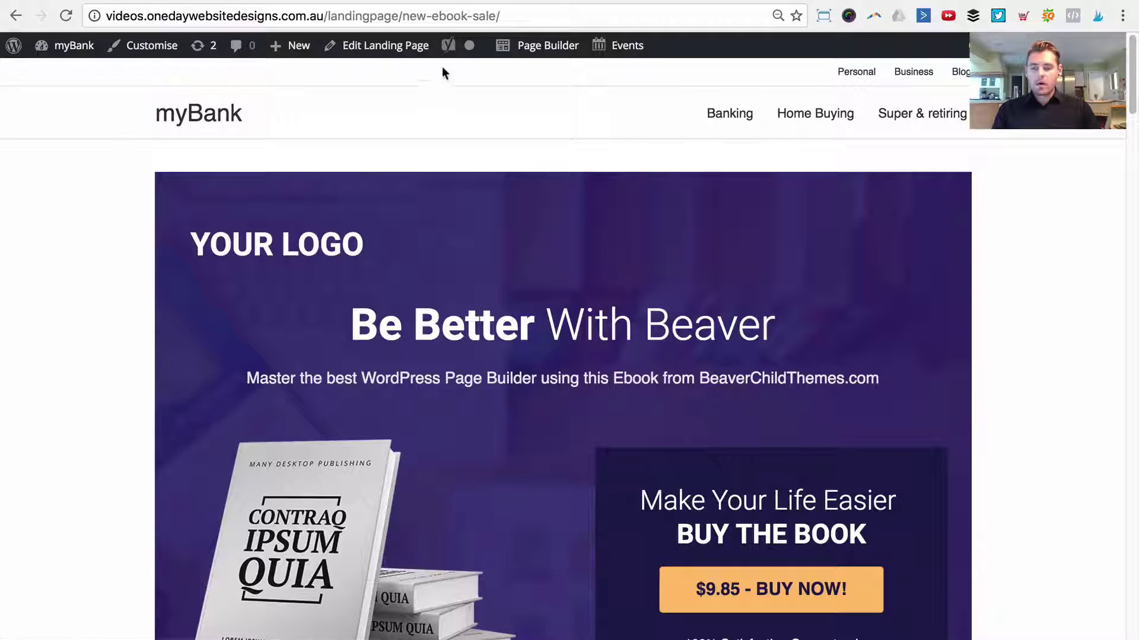
{"action": "scroll", "coordinate": [645, 294], "scroll_direction": "down", "scroll_amount": 20}
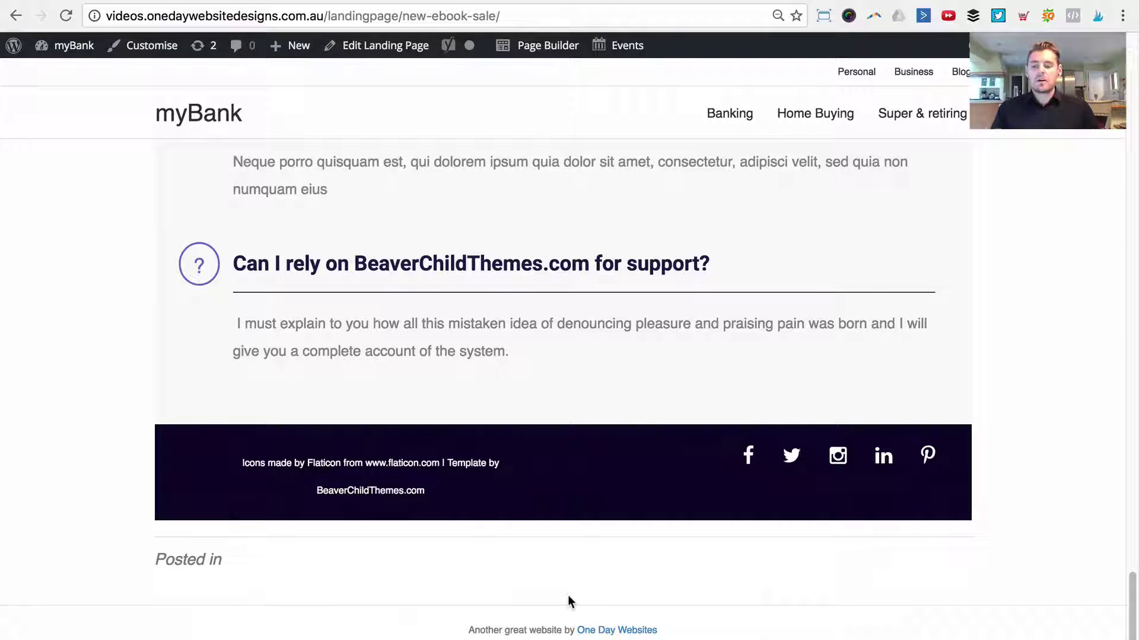
{"action": "scroll", "coordinate": [716, 489], "scroll_direction": "up", "scroll_amount": 20}
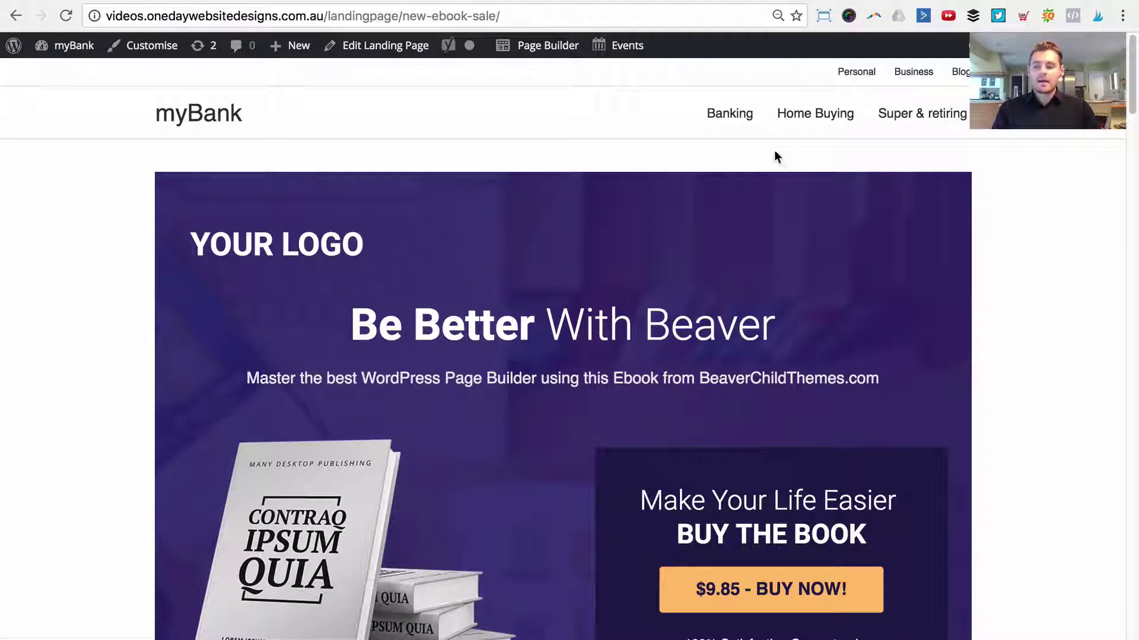
{"action": "left_click", "coordinate": [385, 45]}
{"action": "scroll", "coordinate": [399, 227], "scroll_direction": "up", "scroll_amount": 2}
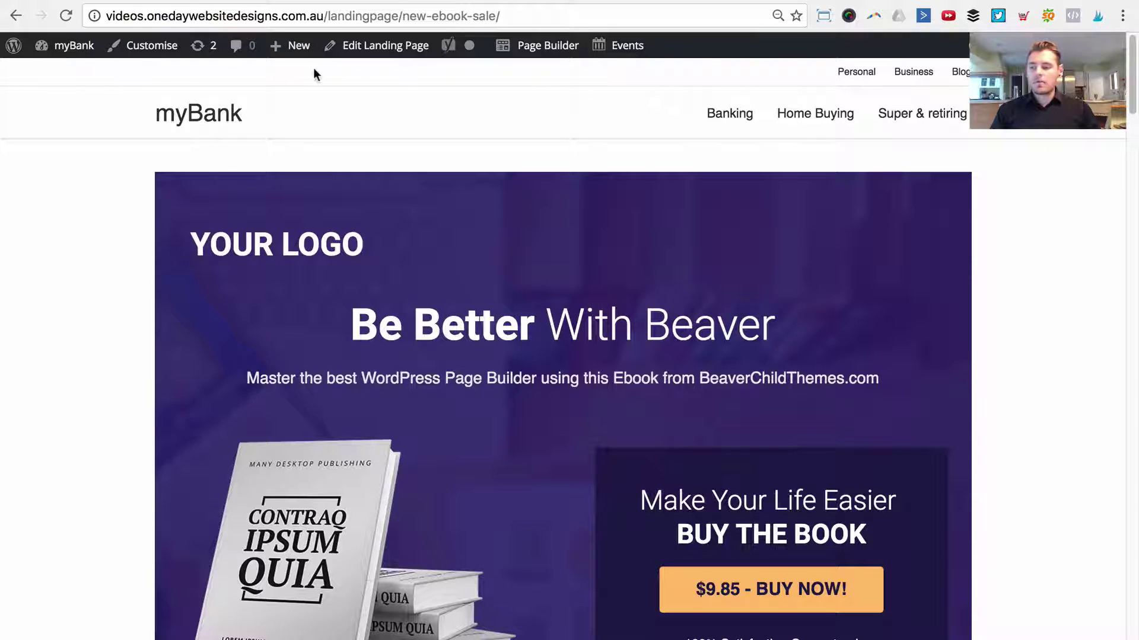
Start a new WordPress page from the dashboard and assign it the No Header/Footer page template.
{"action": "mouse_move", "coordinate": [77, 51]}
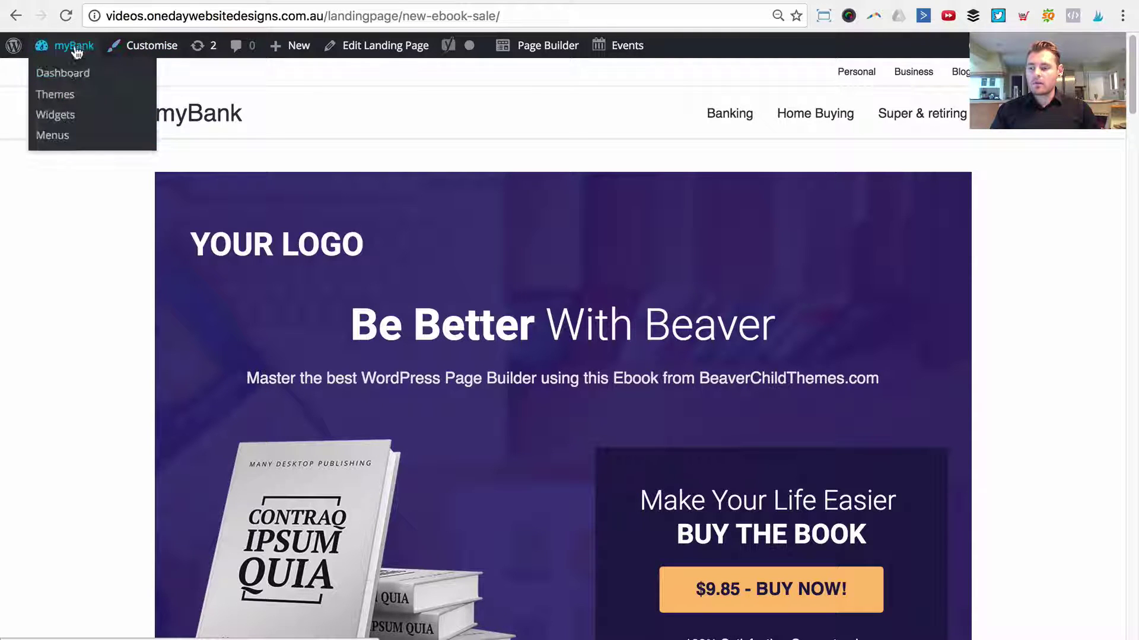
{"action": "left_click", "coordinate": [74, 72]}
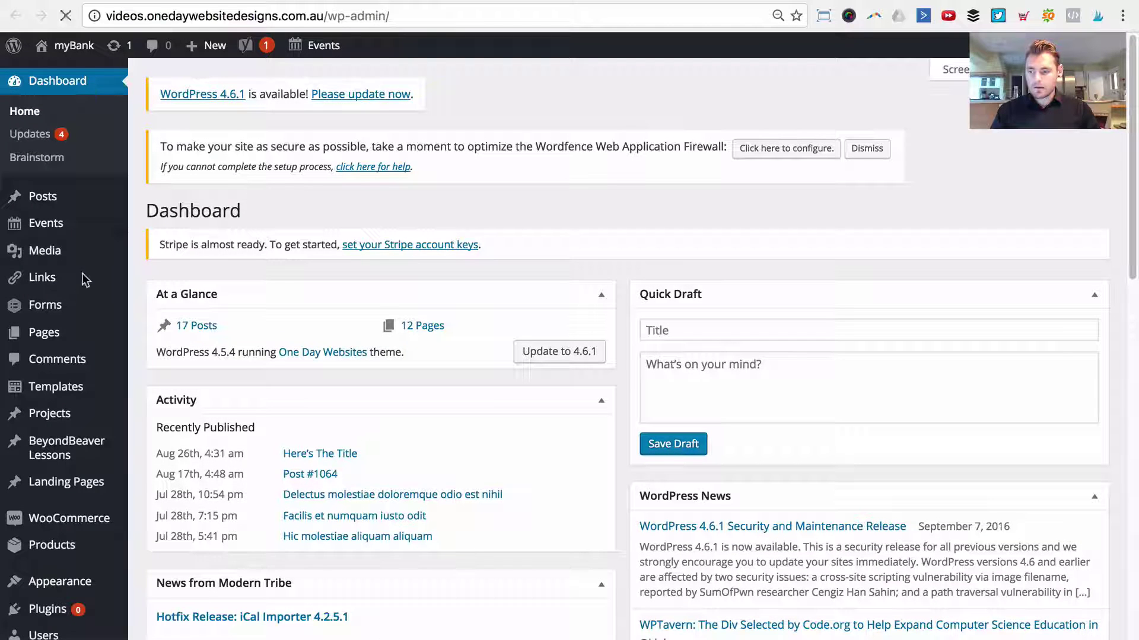
{"action": "mouse_move", "coordinate": [71, 338]}
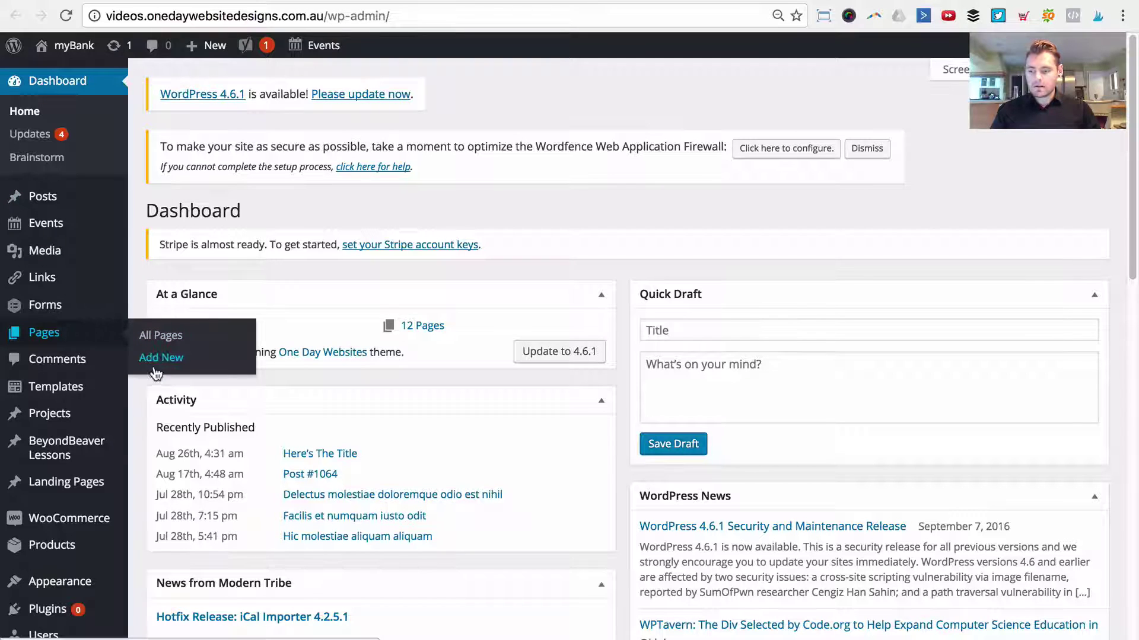
{"action": "left_click", "coordinate": [172, 357]}
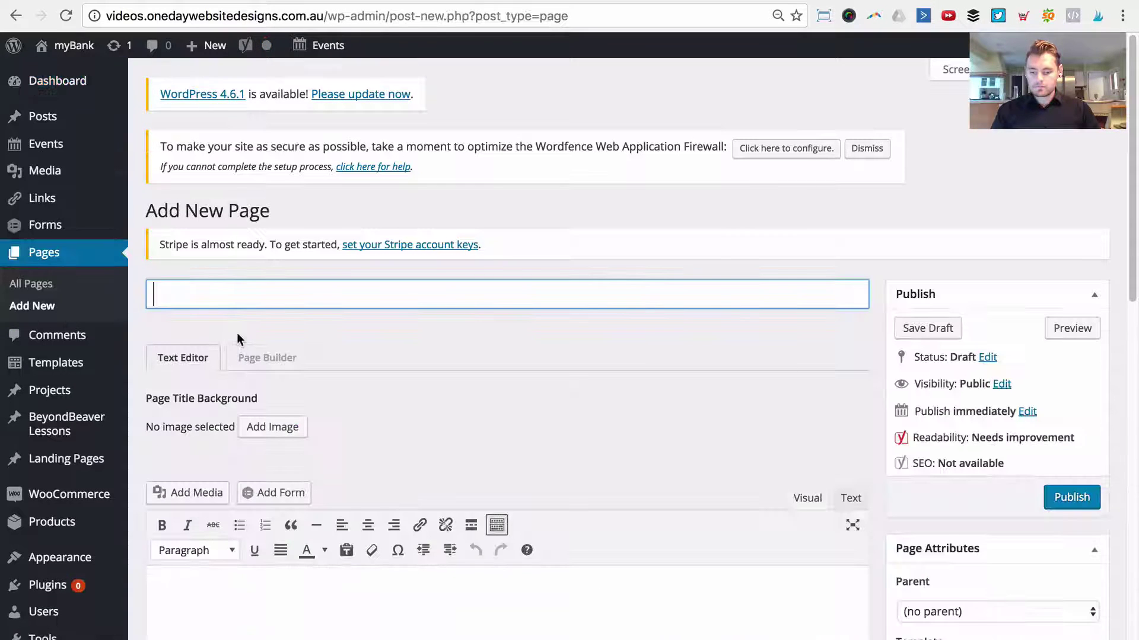
{"action": "scroll", "coordinate": [771, 563], "scroll_direction": "down", "scroll_amount": 4}
{"action": "left_click", "coordinate": [939, 563]}
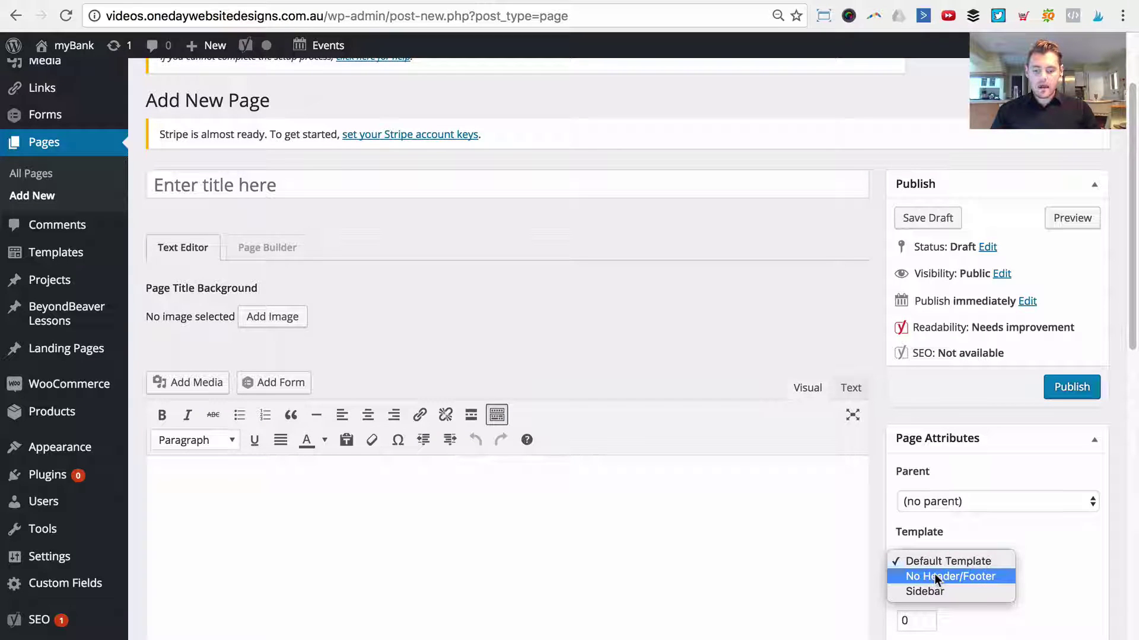
{"action": "left_click", "coordinate": [947, 577]}
{"action": "left_click", "coordinate": [489, 553]}
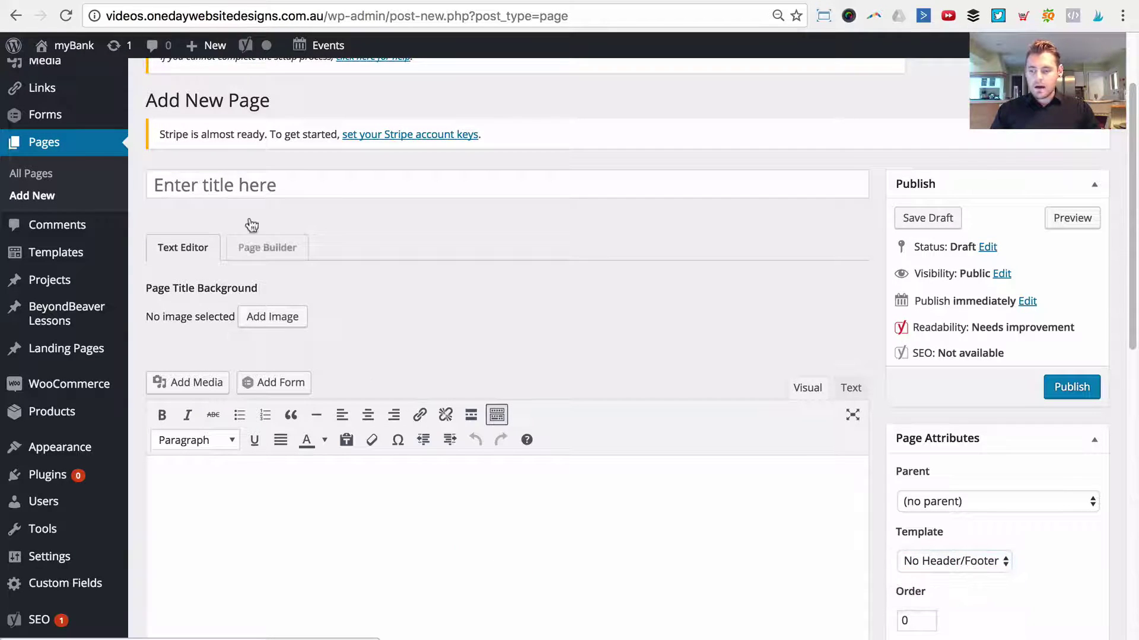
Title the new page "test page" and publish it.
{"action": "left_click", "coordinate": [245, 171]}
{"action": "type", "text": "test page"}
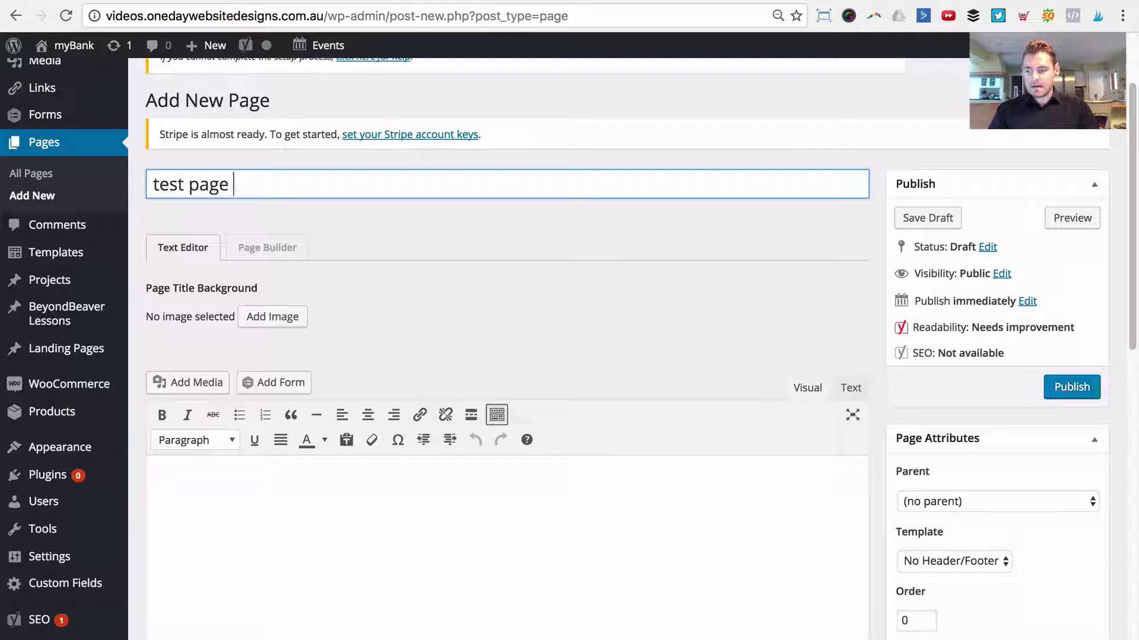
{"action": "left_click", "coordinate": [323, 526]}
{"action": "left_click", "coordinate": [1065, 387]}
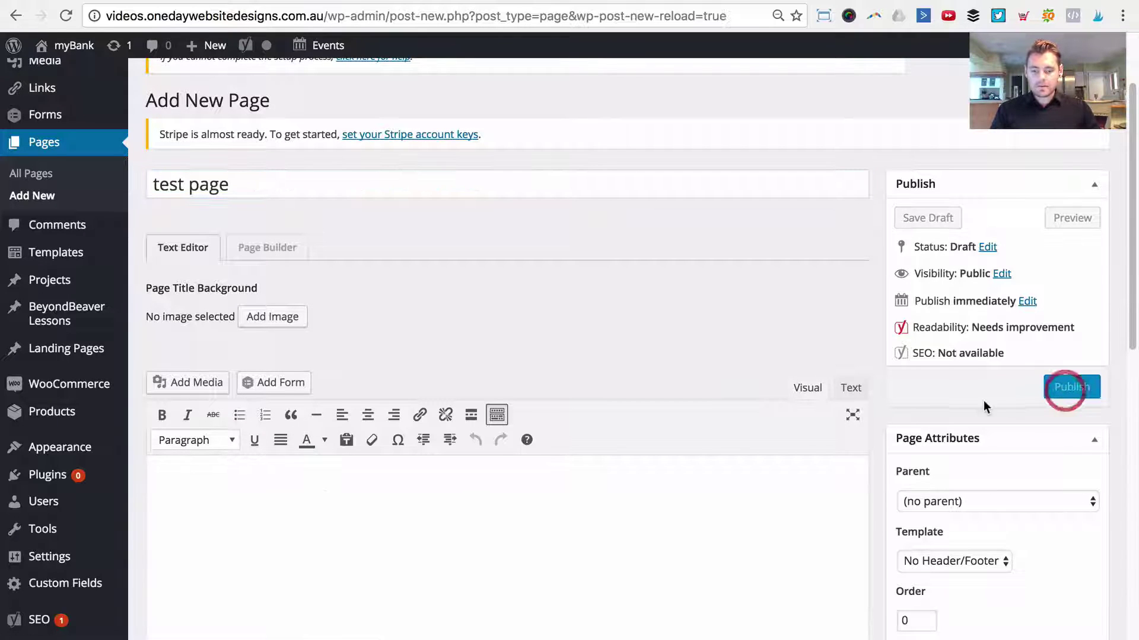
{"action": "scroll", "coordinate": [968, 494], "scroll_direction": "down", "scroll_amount": 1}
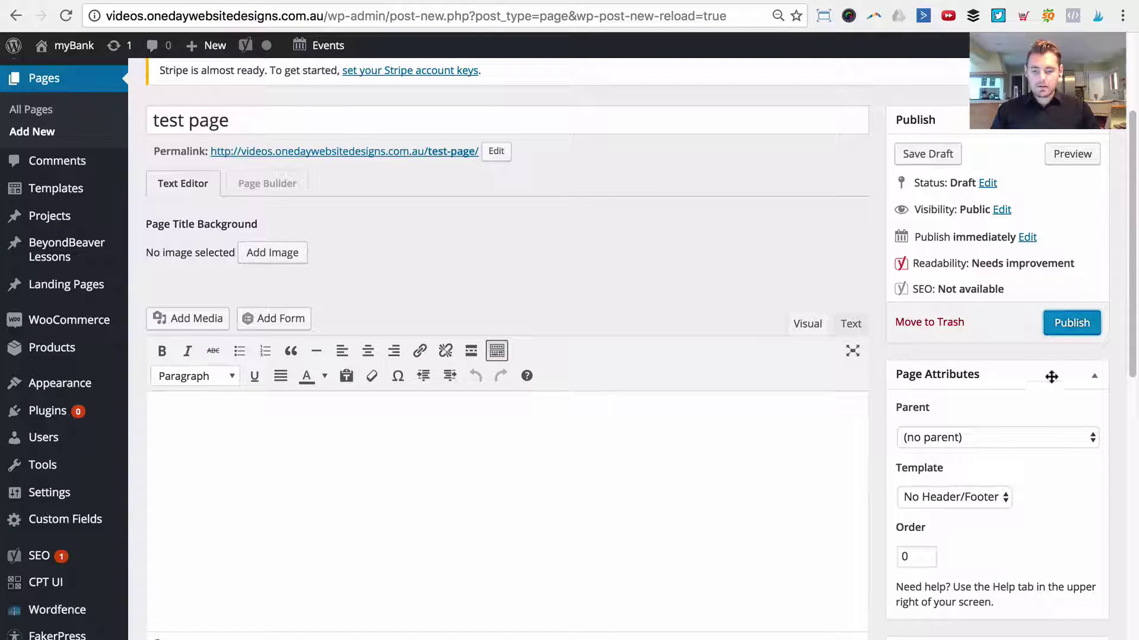
{"action": "left_click", "coordinate": [1065, 325]}
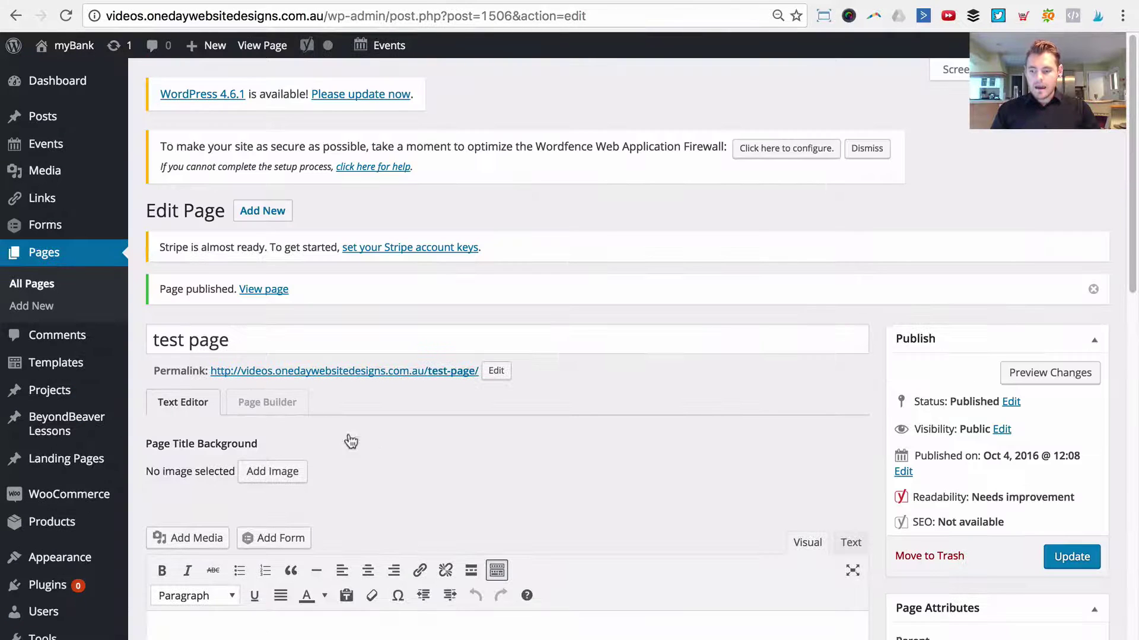
Open the test page in Page Builder, apply the Ebook Pro+ layout template, and publish and review the result.
{"action": "left_click", "coordinate": [283, 402]}
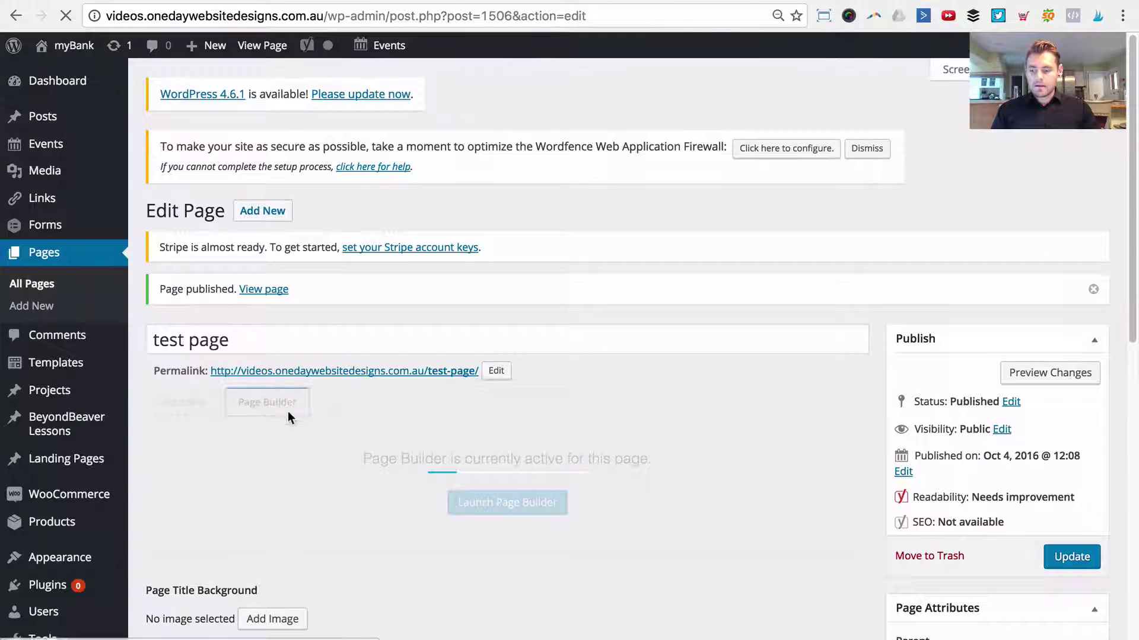
{"action": "scroll", "coordinate": [474, 454], "scroll_direction": "down", "scroll_amount": 3}
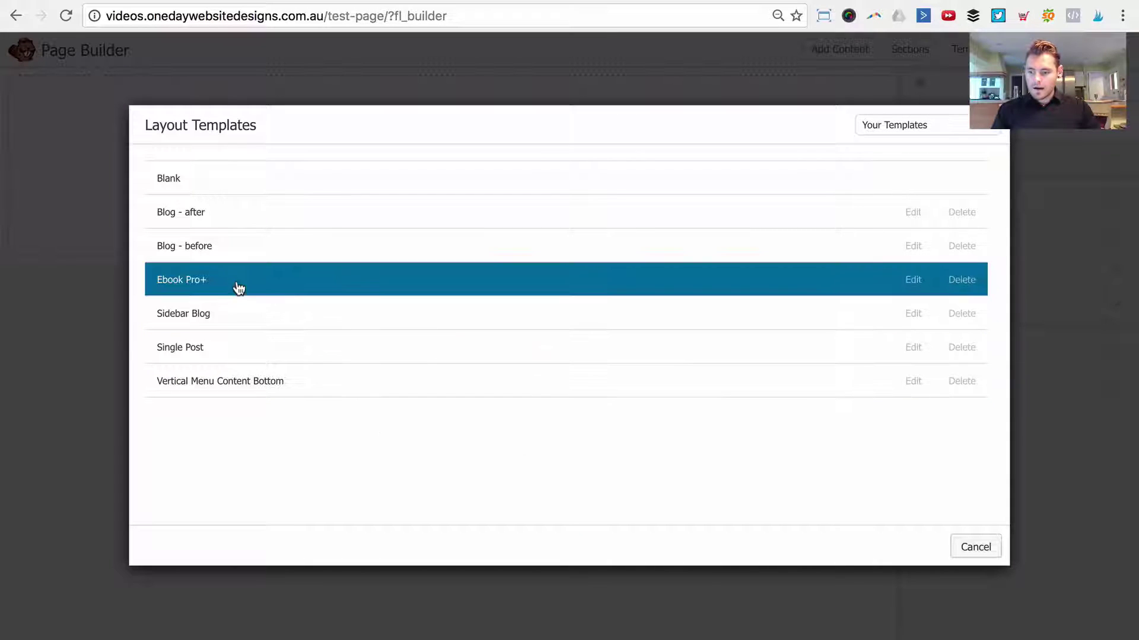
{"action": "left_click", "coordinate": [194, 287]}
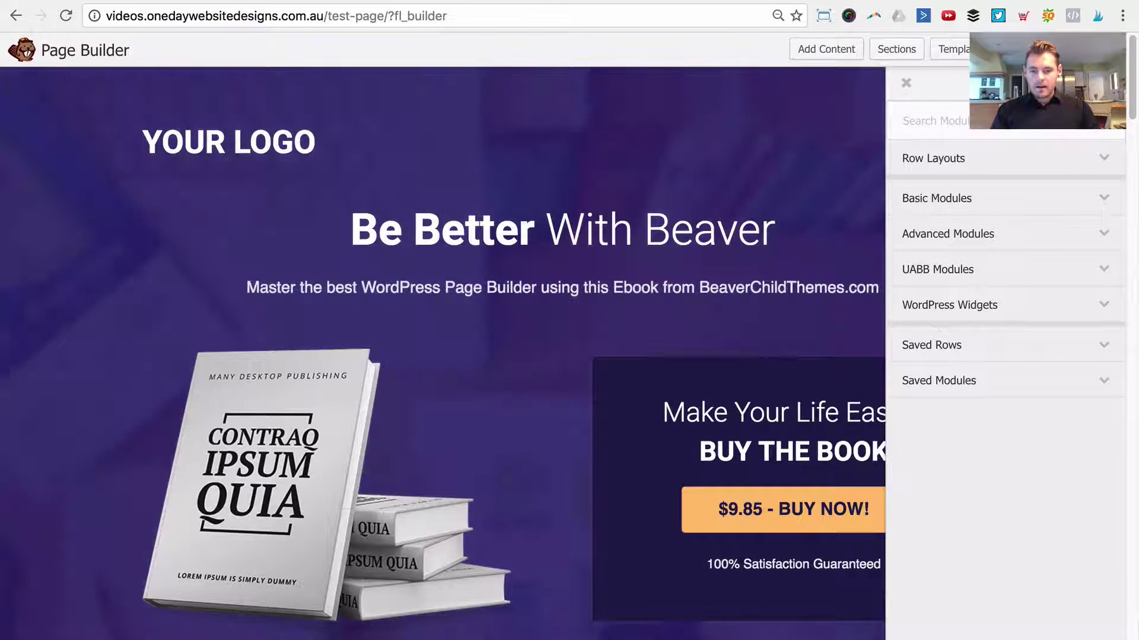
{"action": "left_click", "coordinate": [1105, 49]}
{"action": "left_click", "coordinate": [553, 304]}
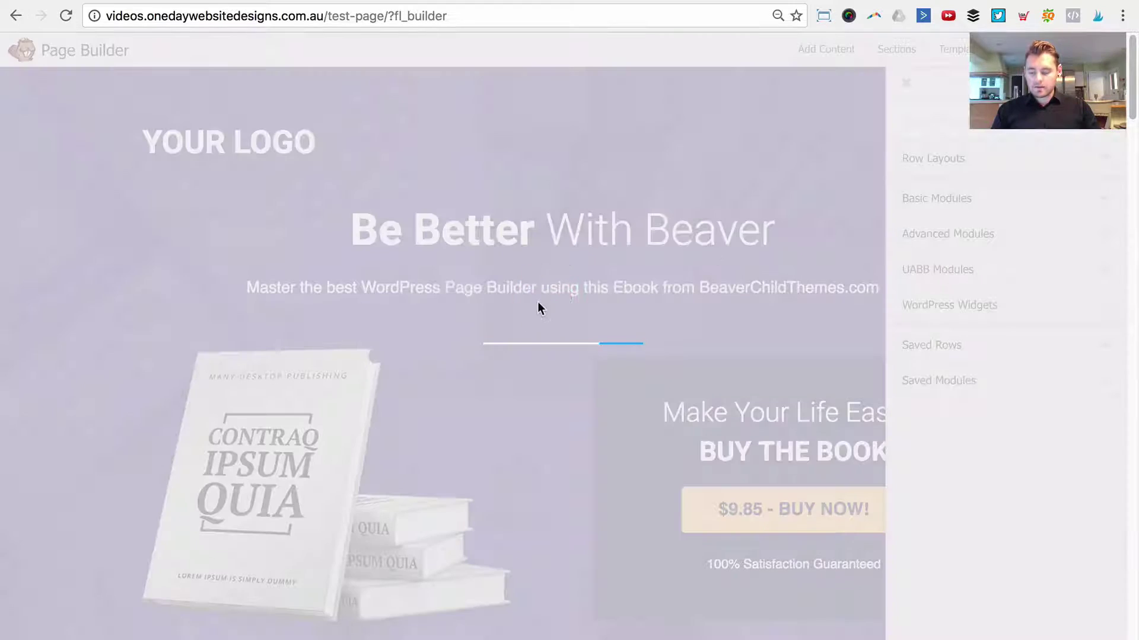
{"action": "scroll", "coordinate": [592, 116], "scroll_direction": "down", "scroll_amount": 20}
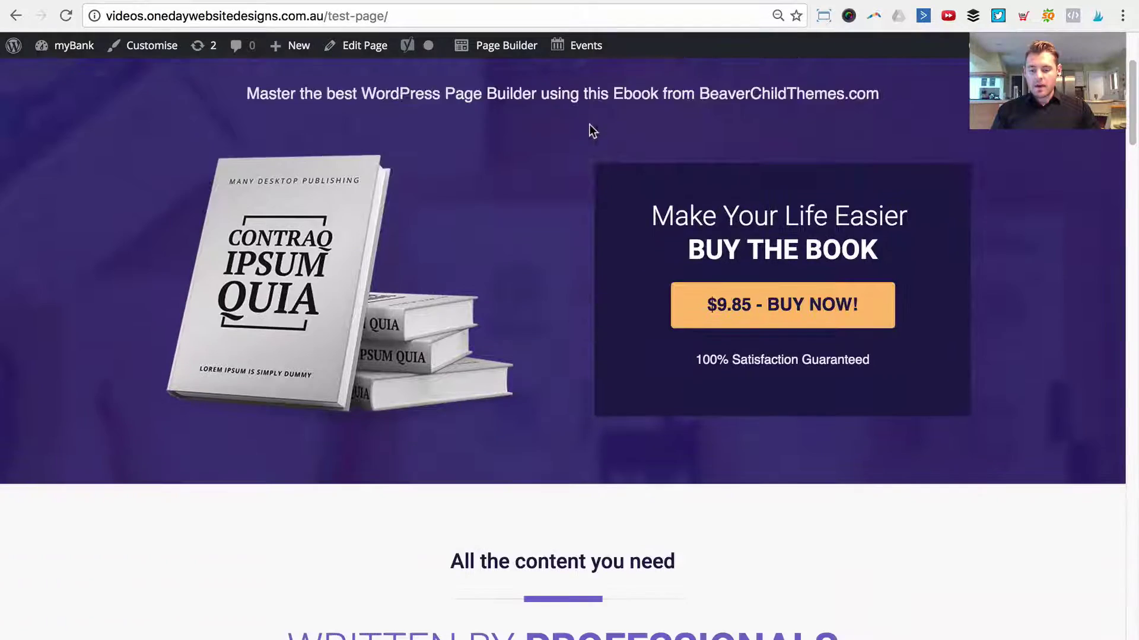
{"action": "scroll", "coordinate": [623, 213], "scroll_direction": "up", "scroll_amount": 20}
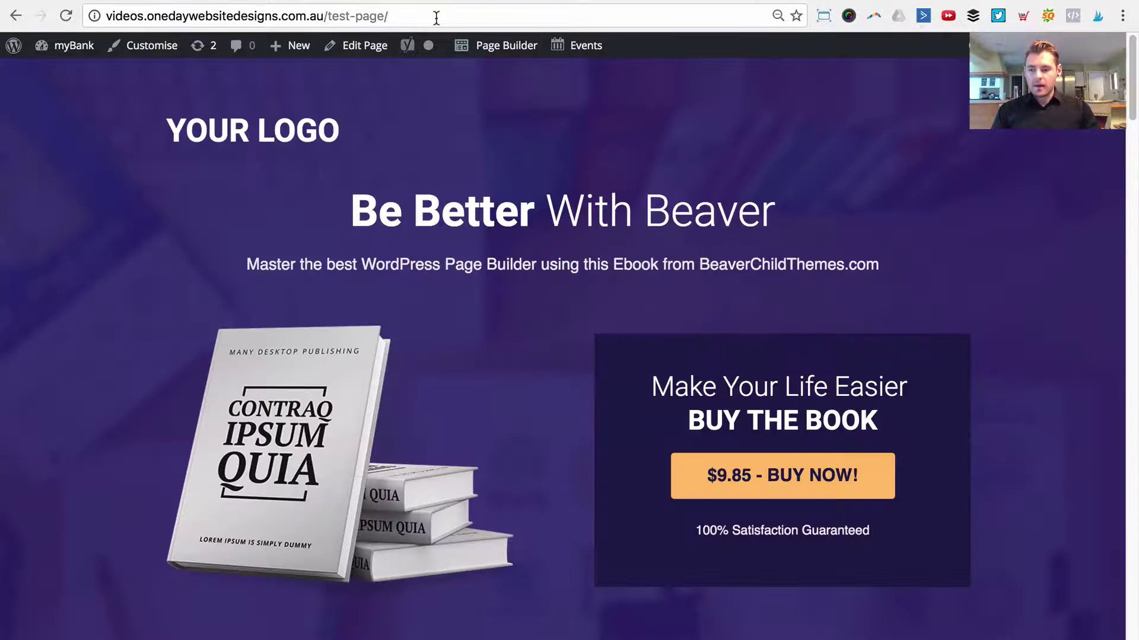
Edit the test page's attributes to use the Default Template and update the page.
{"action": "left_click", "coordinate": [360, 48]}
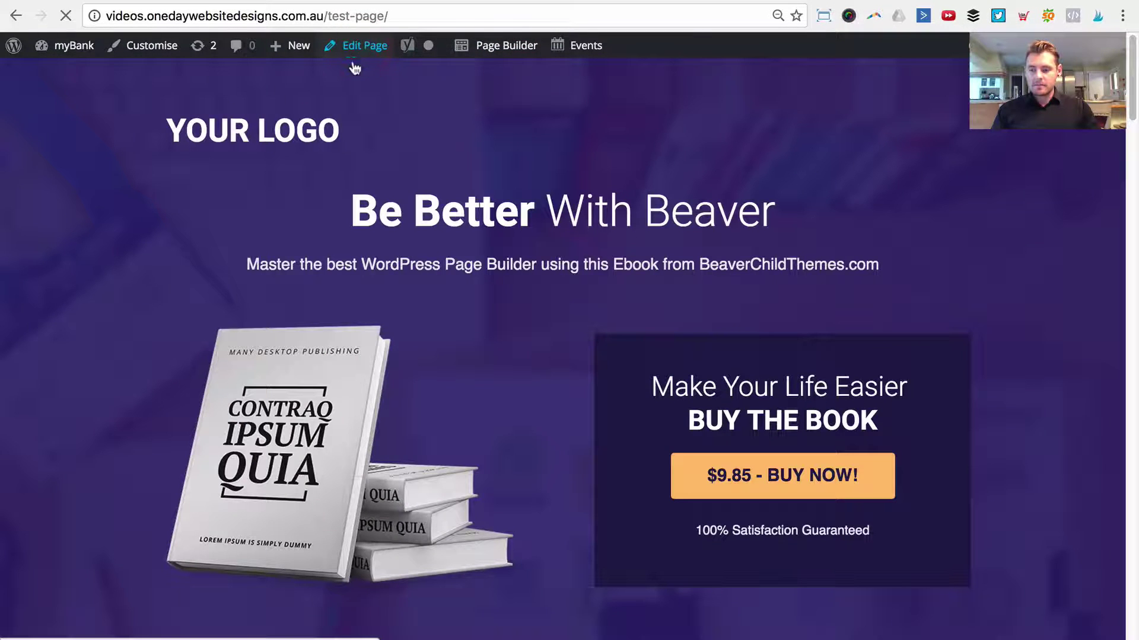
{"action": "scroll", "coordinate": [660, 169], "scroll_direction": "down", "scroll_amount": 3}
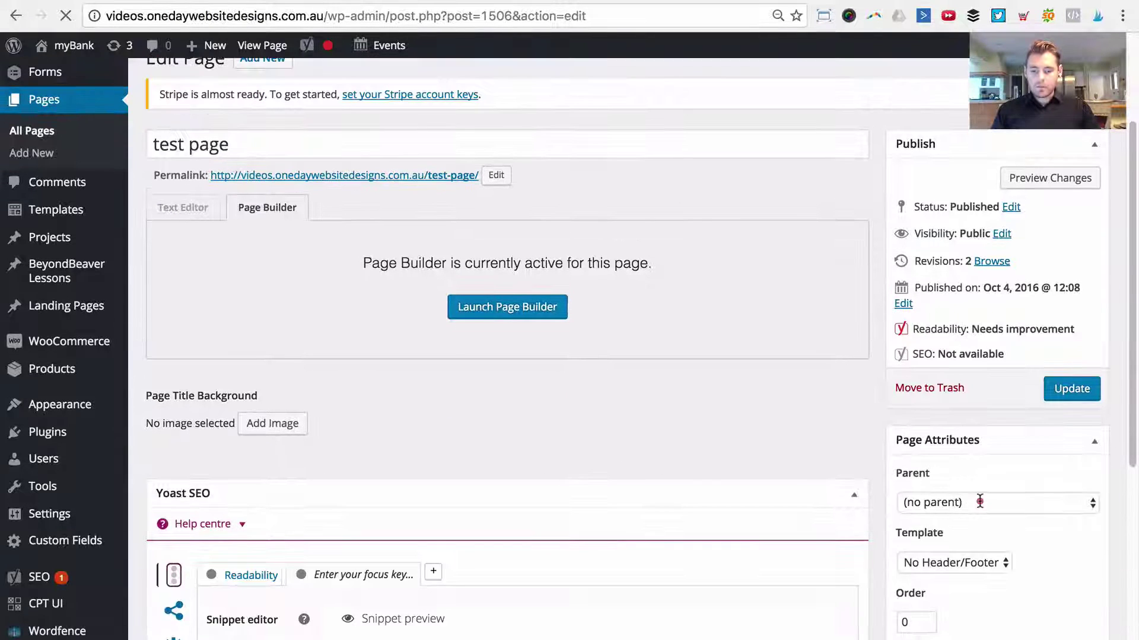
{"action": "left_click", "coordinate": [984, 500]}
{"action": "left_click", "coordinate": [847, 485]}
{"action": "left_click", "coordinate": [940, 562]}
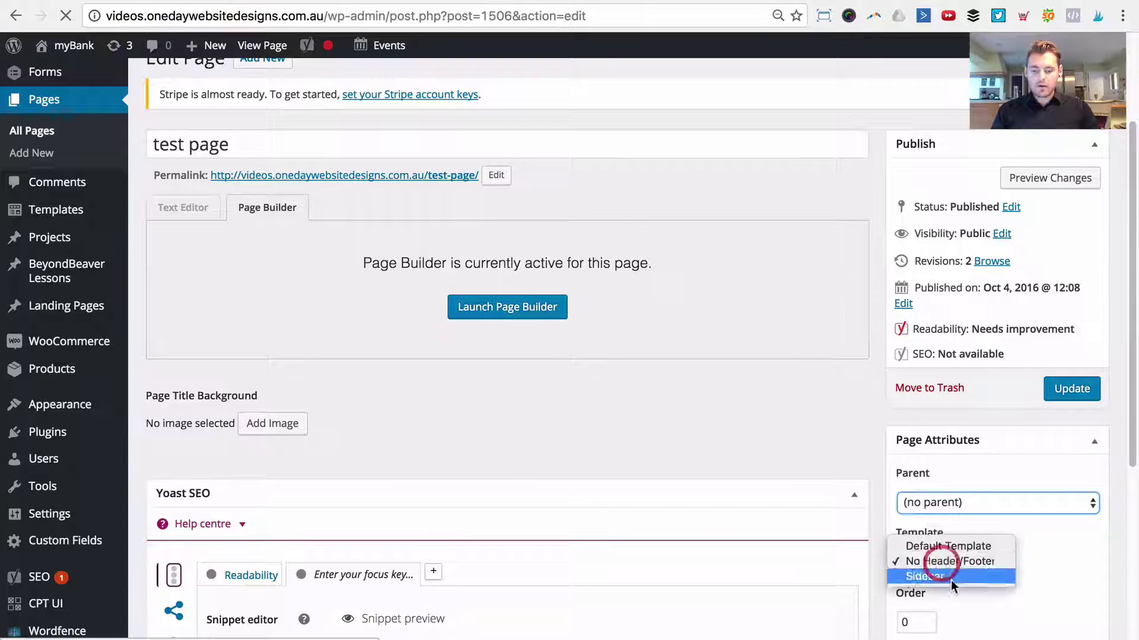
{"action": "left_click", "coordinate": [964, 531]}
{"action": "key", "text": "Up"}
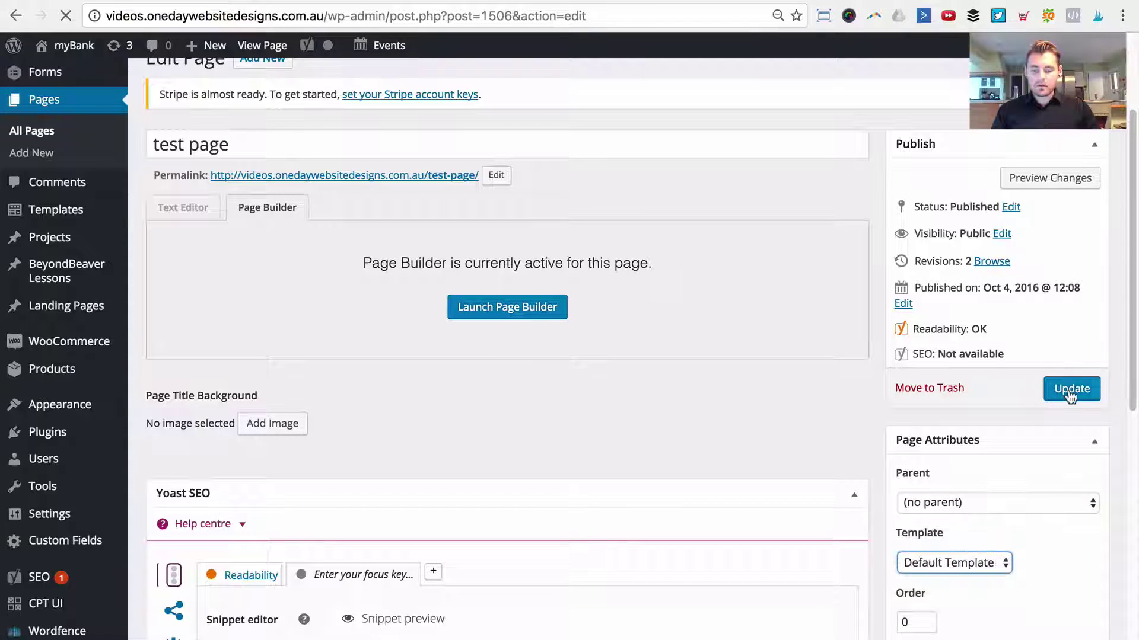
{"action": "left_click", "coordinate": [1068, 389]}
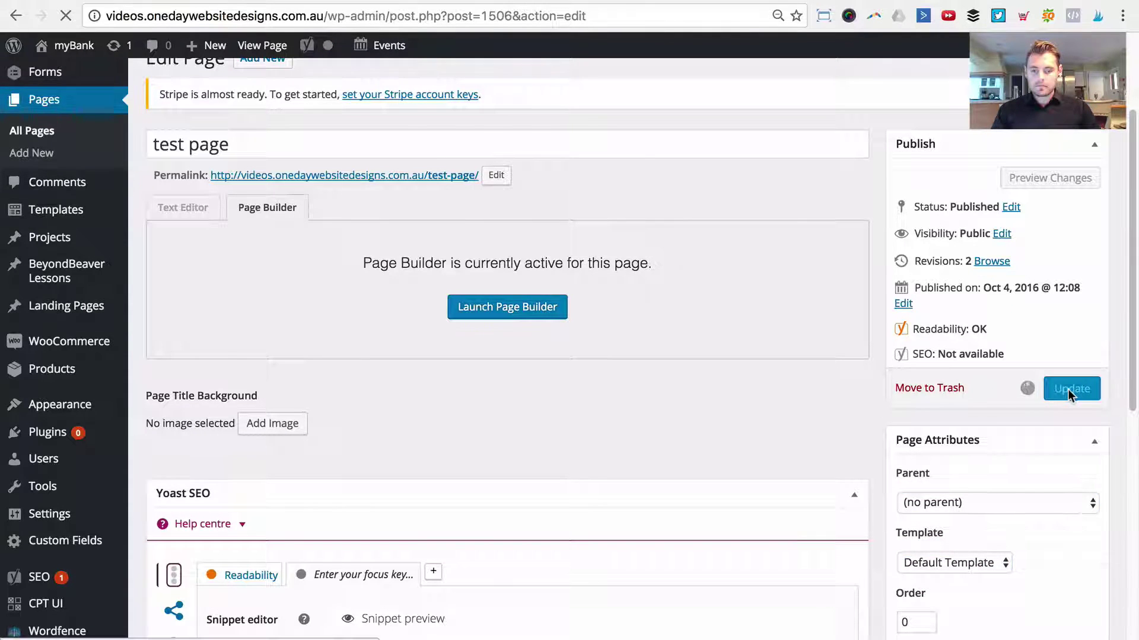
View the updated test page from its permalink and examine its header and full-width layout down the page.
{"action": "scroll", "coordinate": [968, 425], "scroll_direction": "down", "scroll_amount": 3}
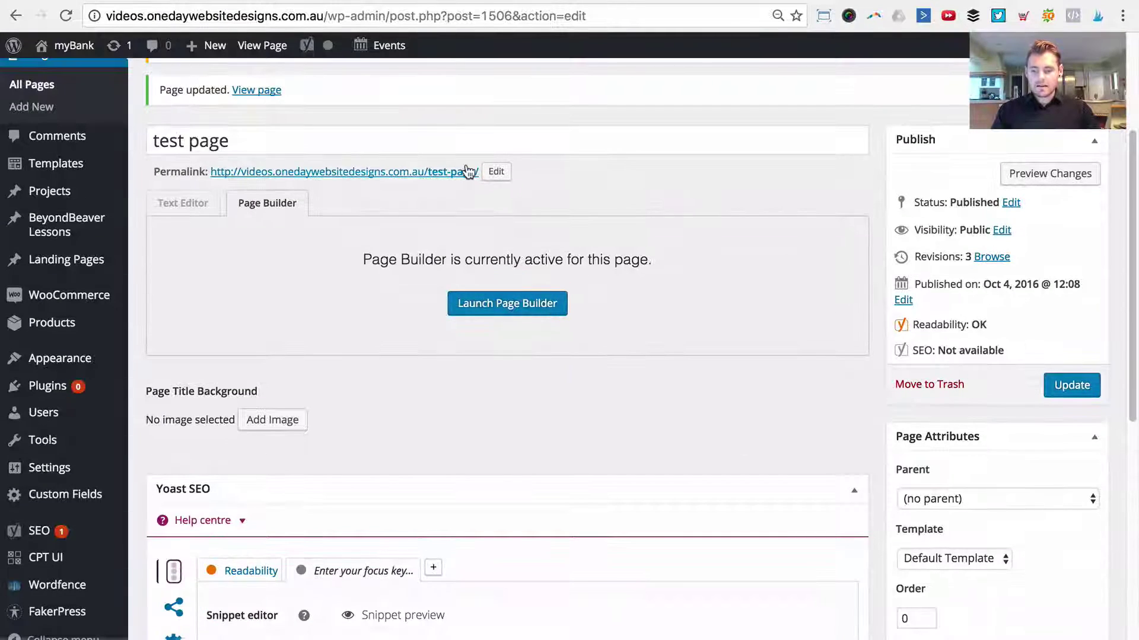
{"action": "left_click", "coordinate": [449, 173]}
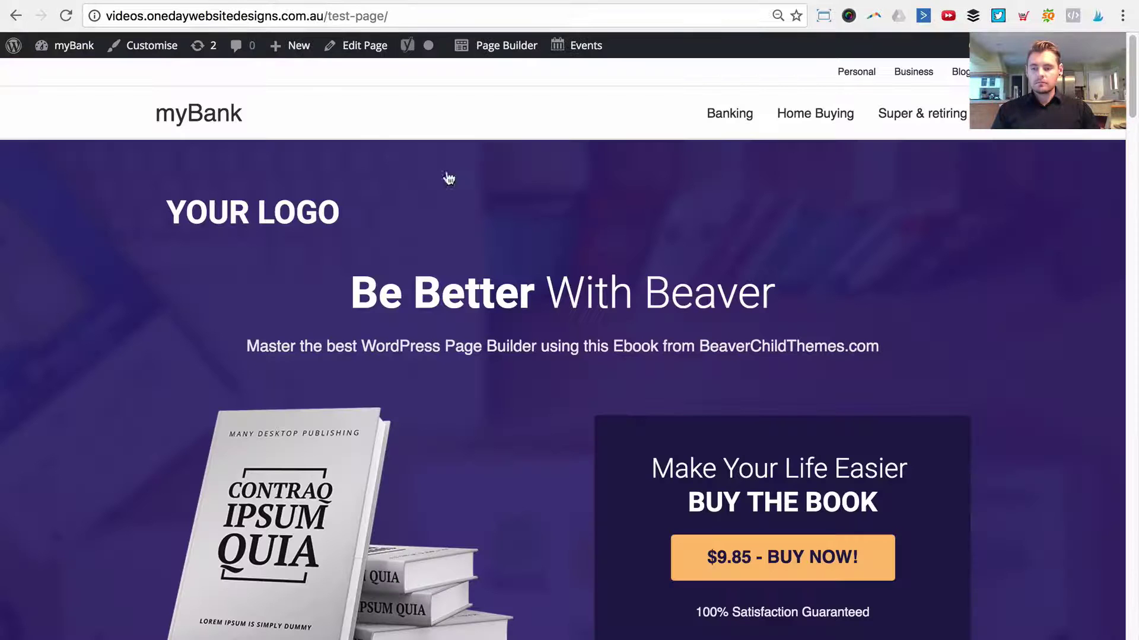
{"action": "scroll", "coordinate": [539, 112], "scroll_direction": "down", "scroll_amount": 10}
{"action": "scroll", "coordinate": [542, 119], "scroll_direction": "down", "scroll_amount": 15}
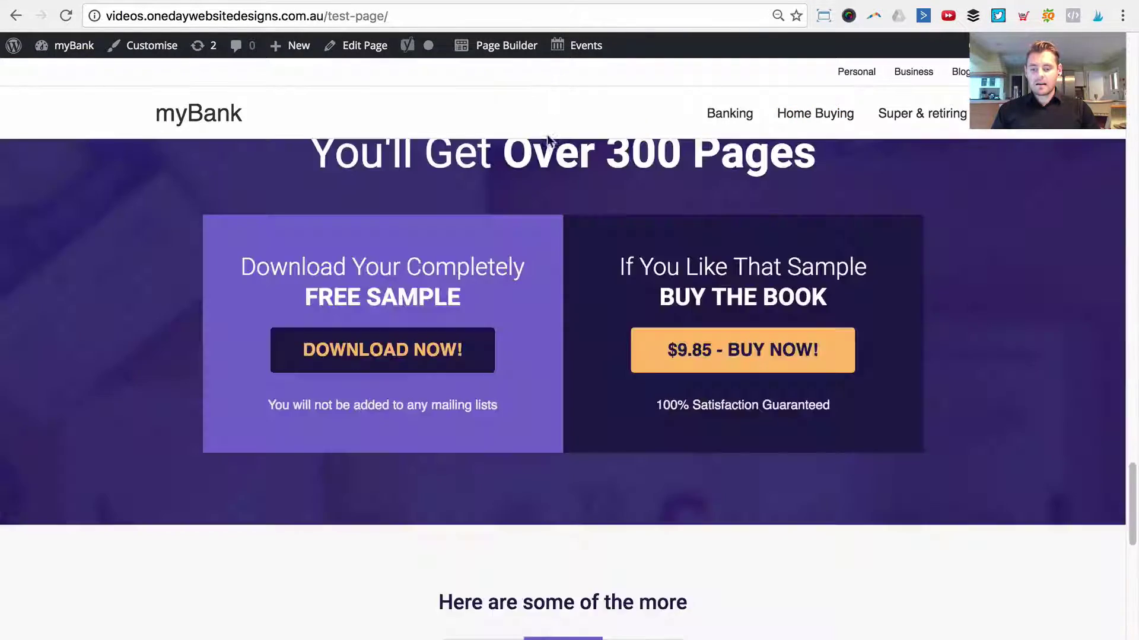
{"action": "scroll", "coordinate": [688, 599], "scroll_direction": "up", "scroll_amount": 15}
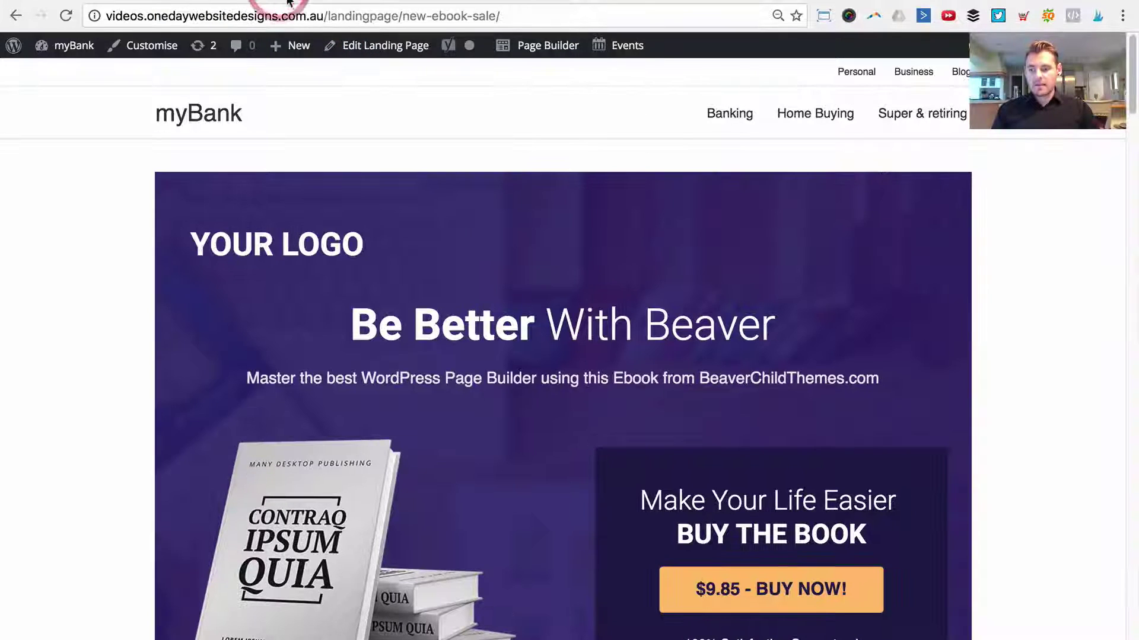
Check the landingpage slug in the ebook page's address and the attributes available on its Edit Landing Page screen.
{"action": "left_click_drag", "start_coordinate": [327, 13], "coordinate": [399, 16]}
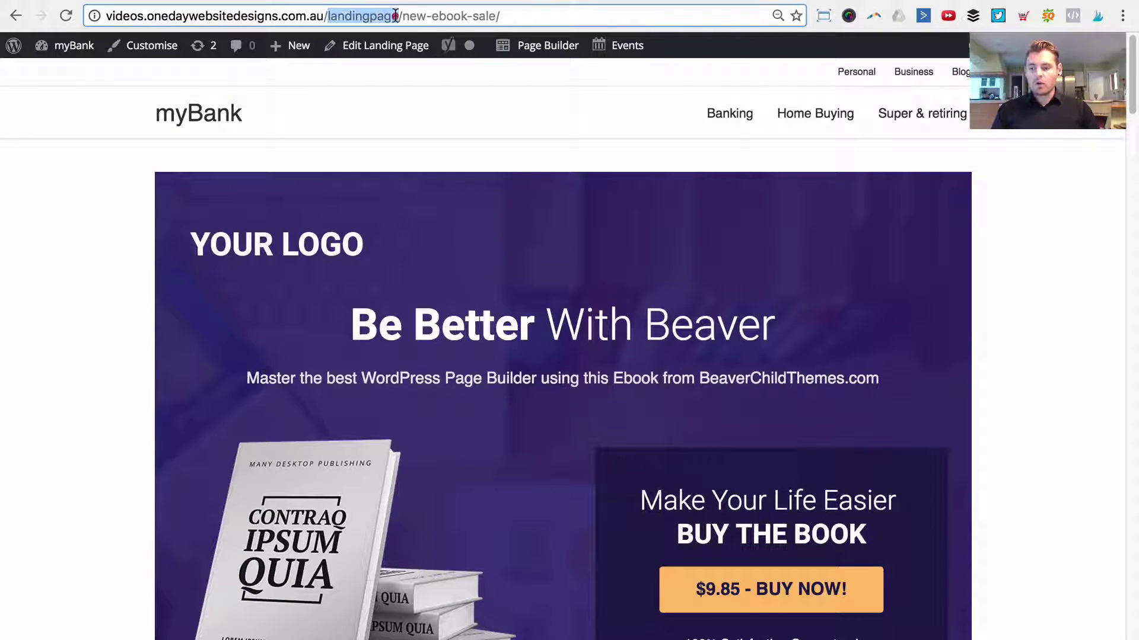
{"action": "key", "text": "Right"}
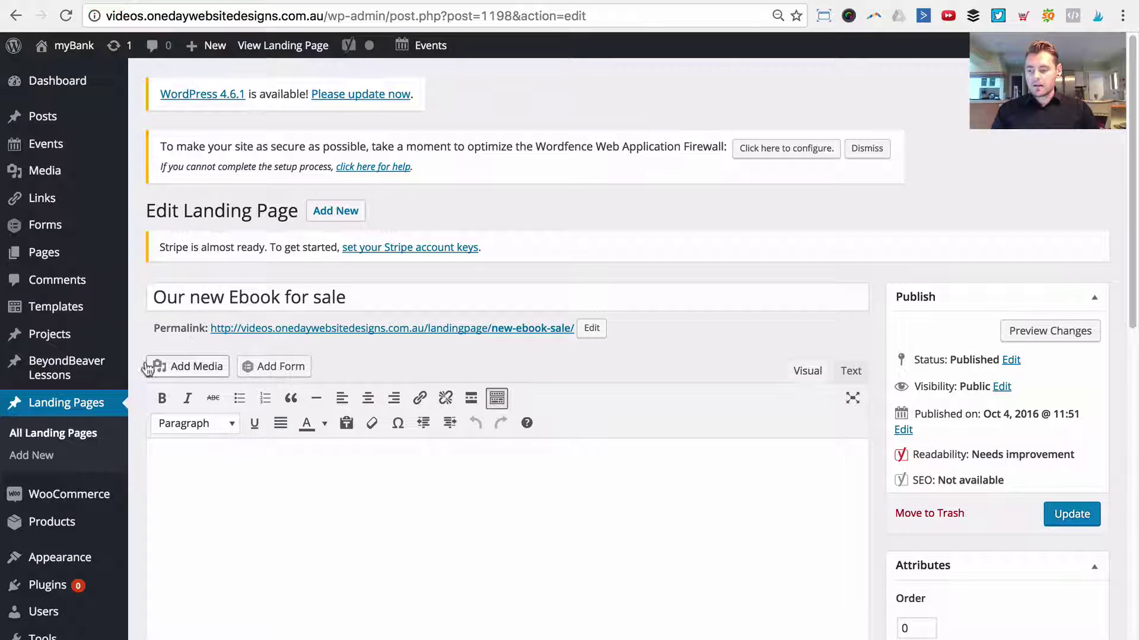
{"action": "scroll", "coordinate": [89, 374], "scroll_direction": "down", "scroll_amount": 3}
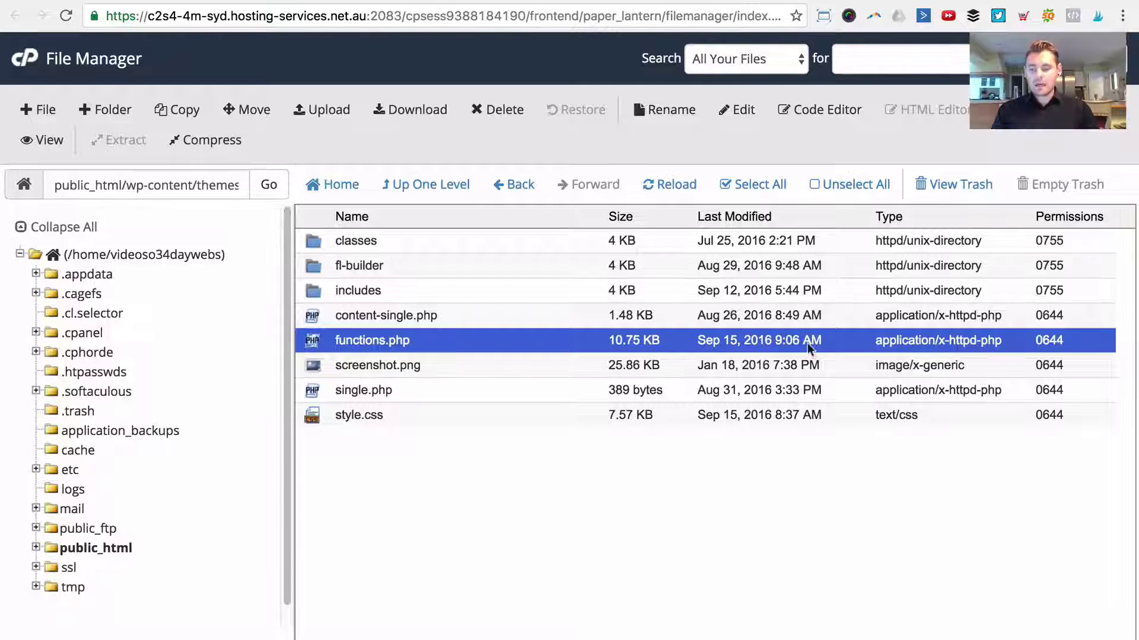
Switch to the cPanel File Manager, go up to the themes directory and open the bb-theme folder.
{"action": "left_click", "coordinate": [700, 463]}
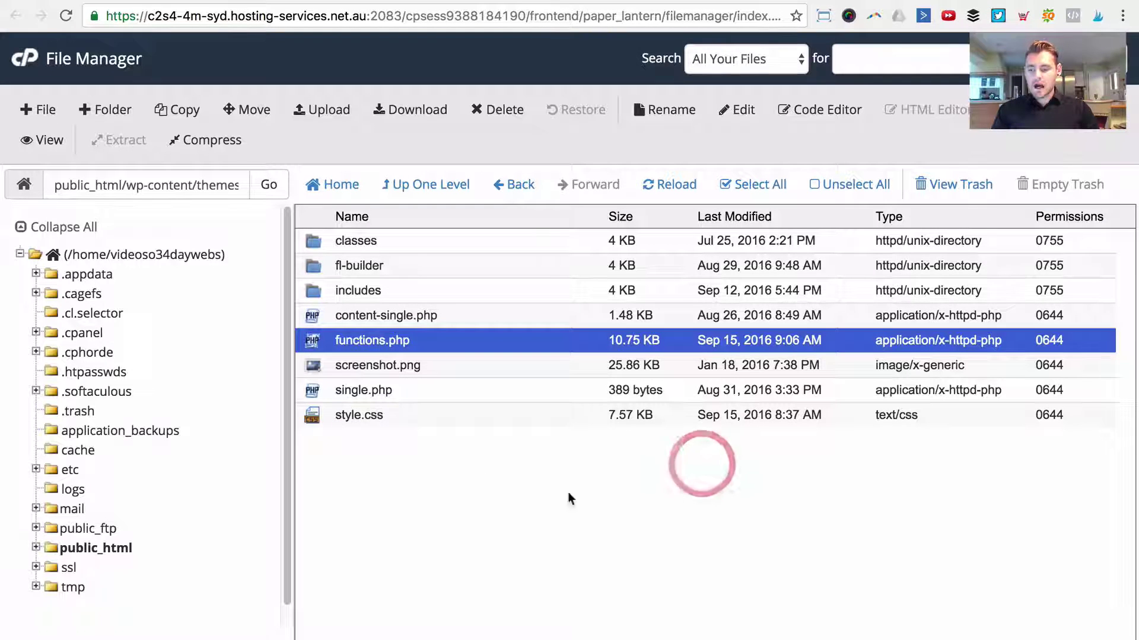
{"action": "left_click", "coordinate": [409, 187]}
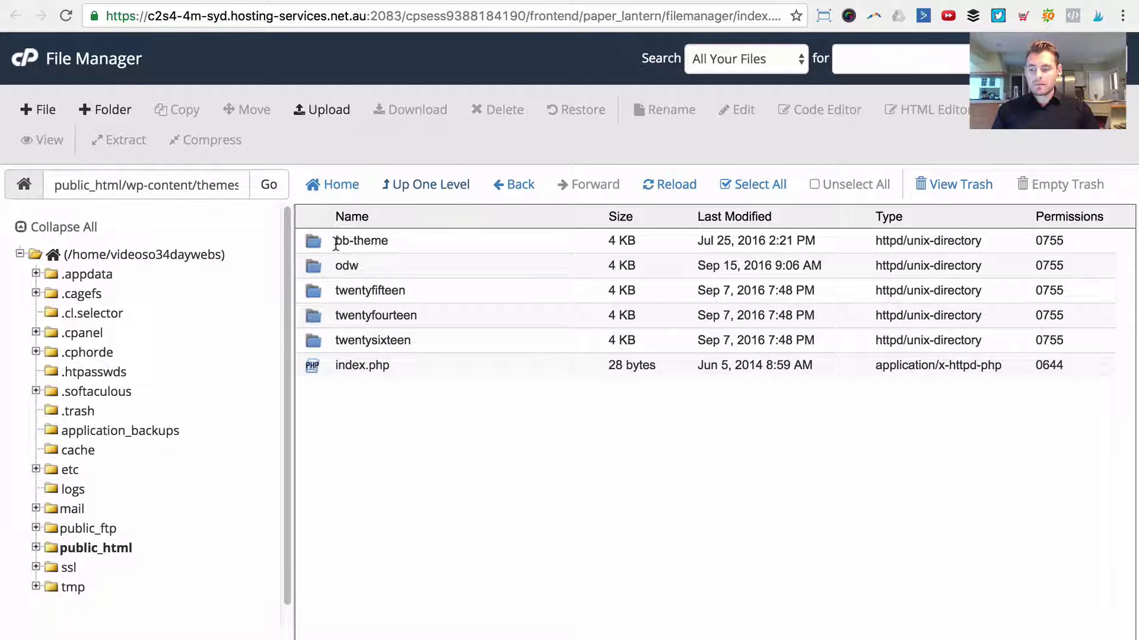
{"action": "double_click", "coordinate": [411, 244]}
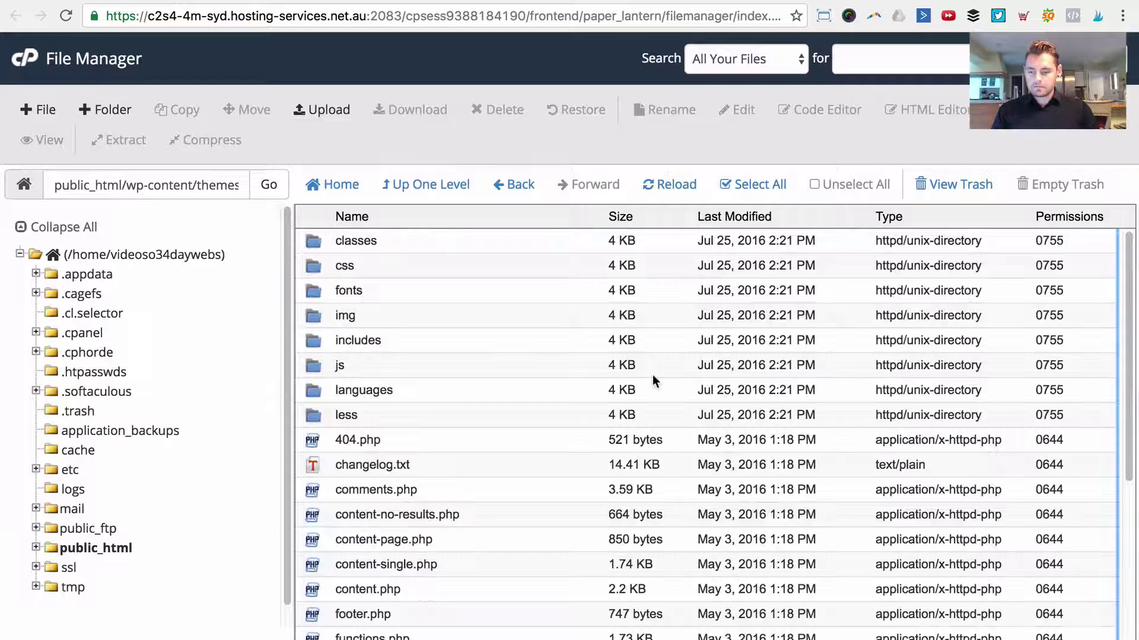
Open tpl-no-header-footer.php from the bb-theme folder in the Code Editor.
{"action": "scroll", "coordinate": [567, 380], "scroll_direction": "down", "scroll_amount": 5}
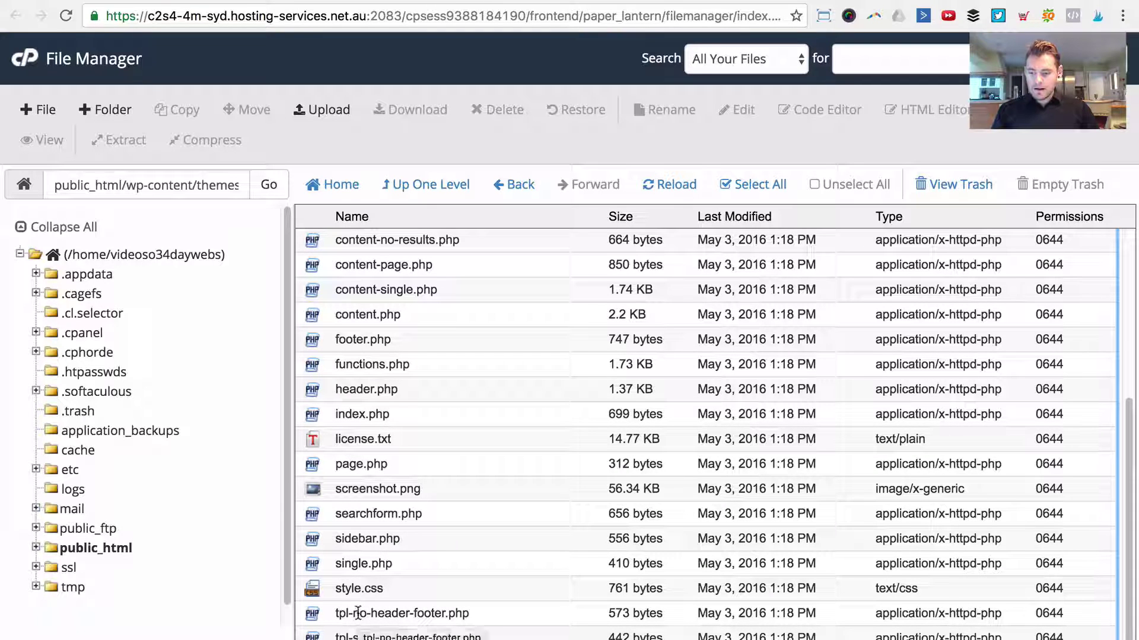
{"action": "left_click", "coordinate": [490, 619]}
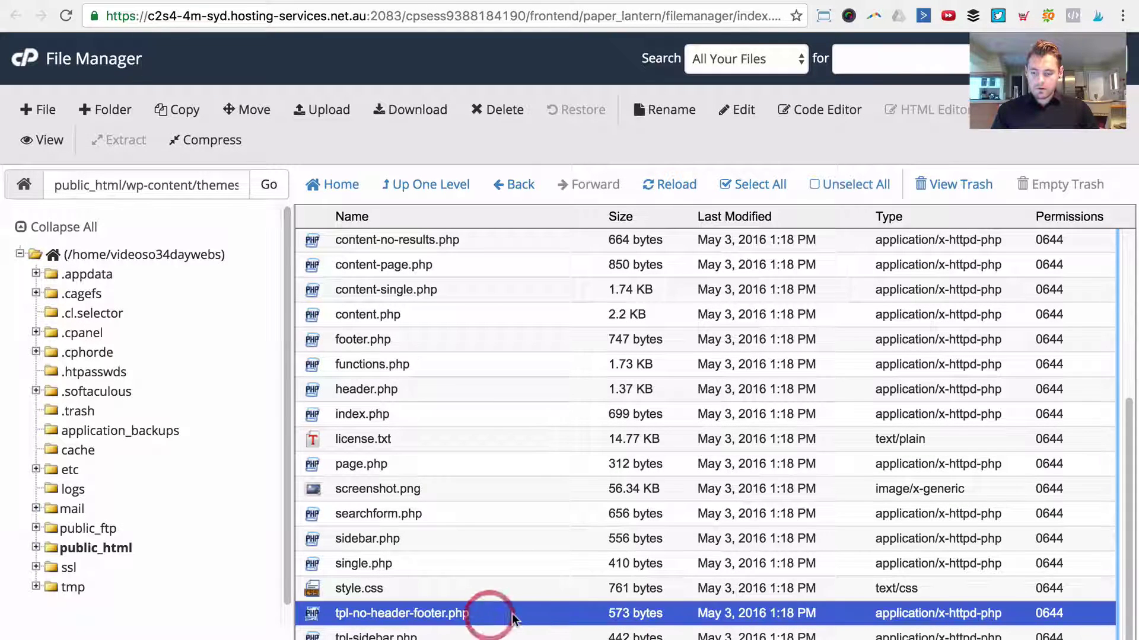
{"action": "right_click", "coordinate": [496, 615]}
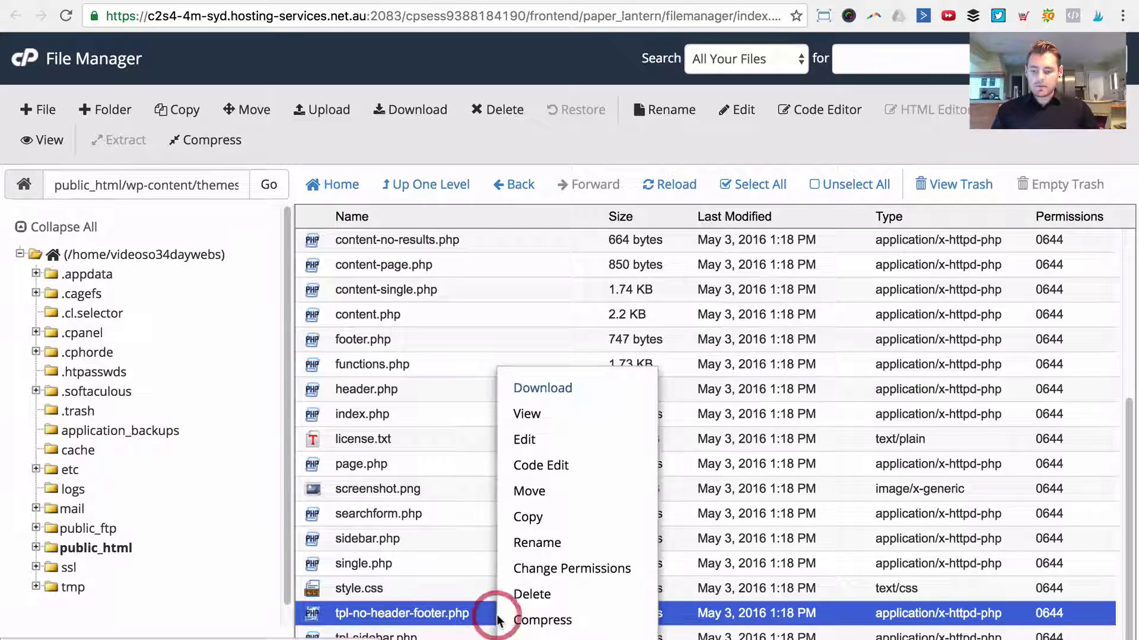
{"action": "left_click", "coordinate": [568, 466]}
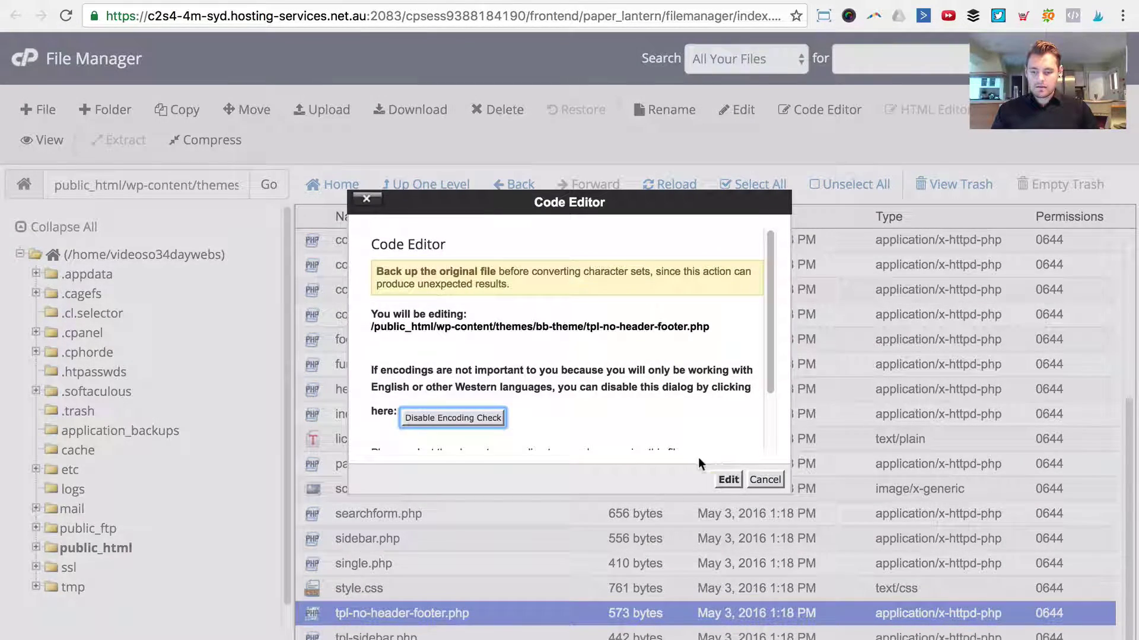
{"action": "left_click", "coordinate": [723, 480]}
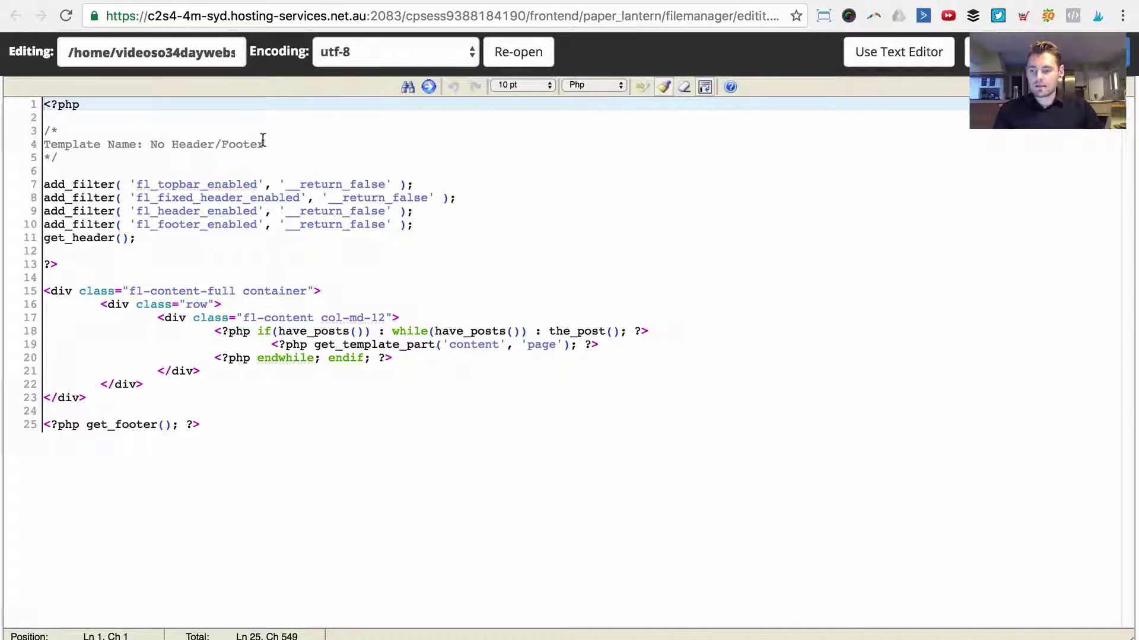
Examine the template's name comment, its top bar, fixed header, header and footer filters, and the rest of the code.
{"action": "left_click_drag", "start_coordinate": [263, 142], "coordinate": [150, 144]}
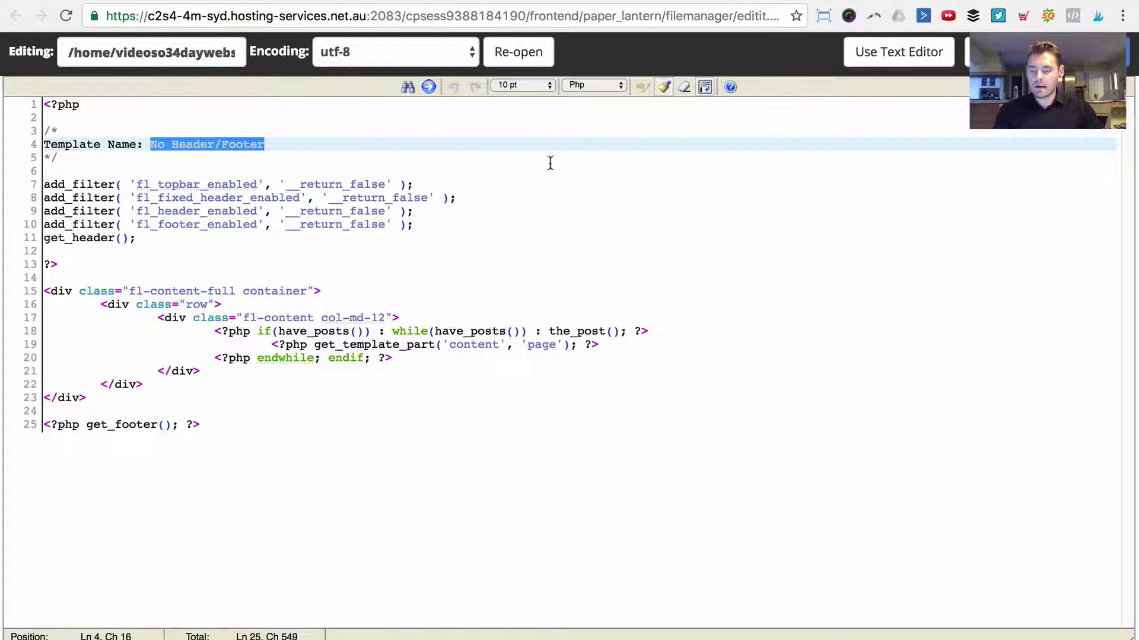
{"action": "left_click", "coordinate": [267, 512]}
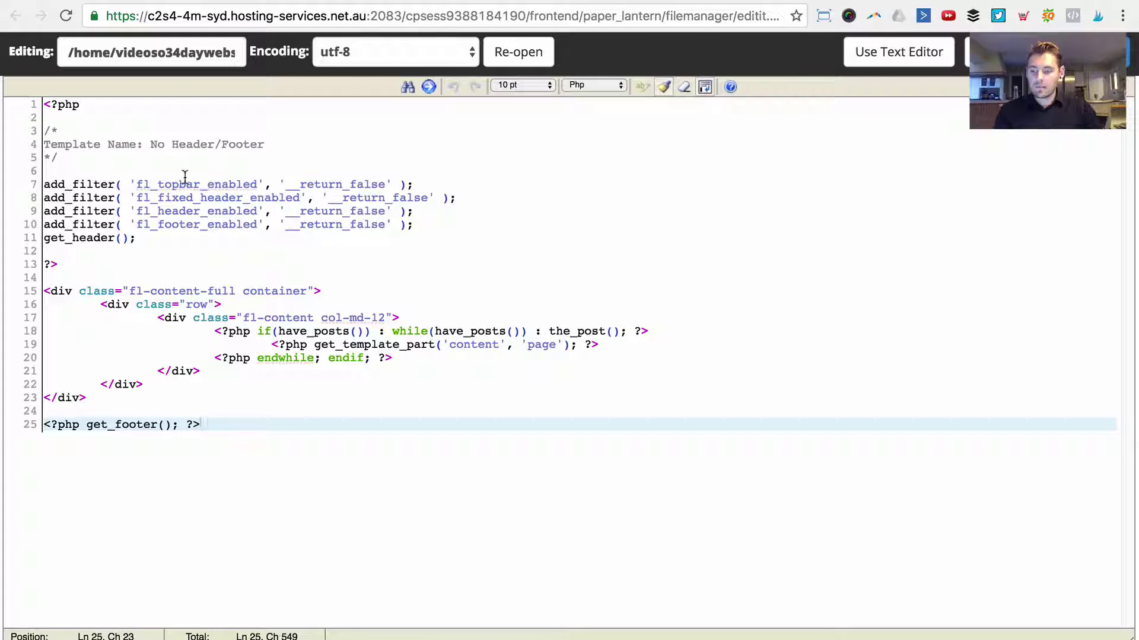
{"action": "left_click_drag", "start_coordinate": [139, 184], "coordinate": [291, 184]}
{"action": "left_click", "coordinate": [194, 198]}
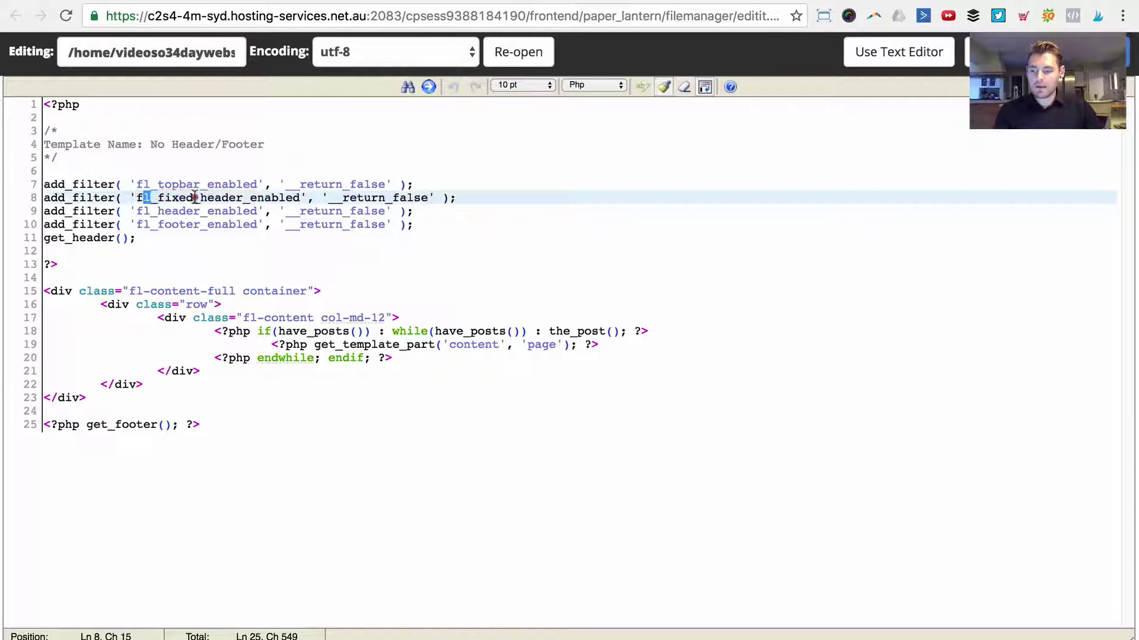
{"action": "left_click_drag", "start_coordinate": [194, 198], "coordinate": [261, 198]}
{"action": "left_click_drag", "start_coordinate": [136, 211], "coordinate": [254, 209]}
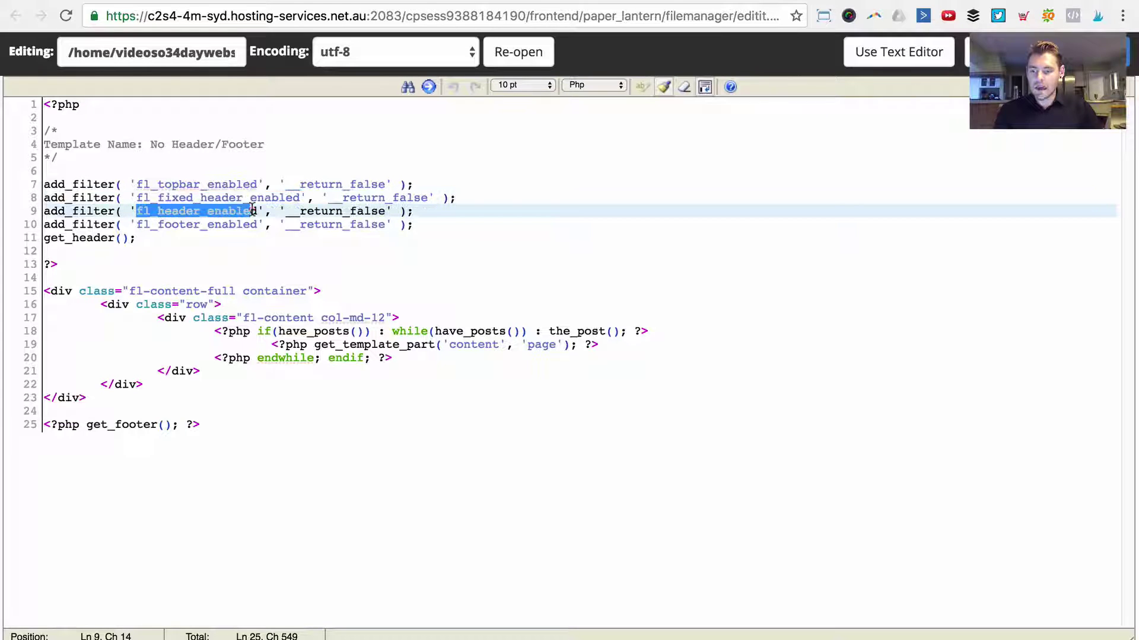
{"action": "left_click_drag", "start_coordinate": [130, 224], "coordinate": [315, 229]}
{"action": "left_click", "coordinate": [316, 229]}
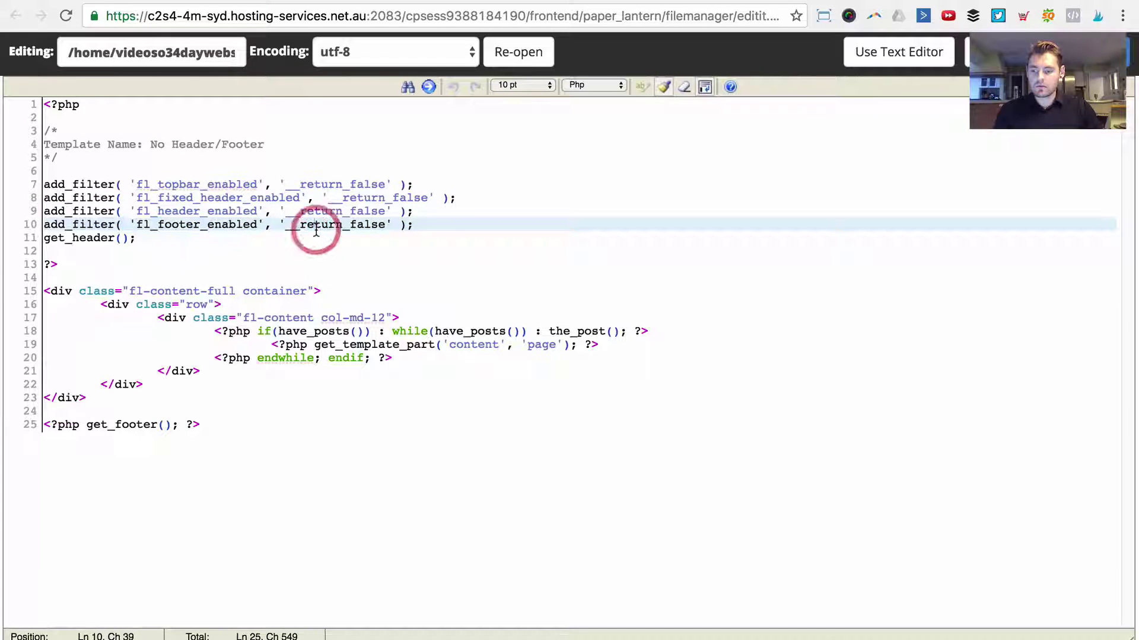
{"action": "left_click_drag", "start_coordinate": [278, 166], "coordinate": [289, 491]}
{"action": "left_click", "coordinate": [289, 491]}
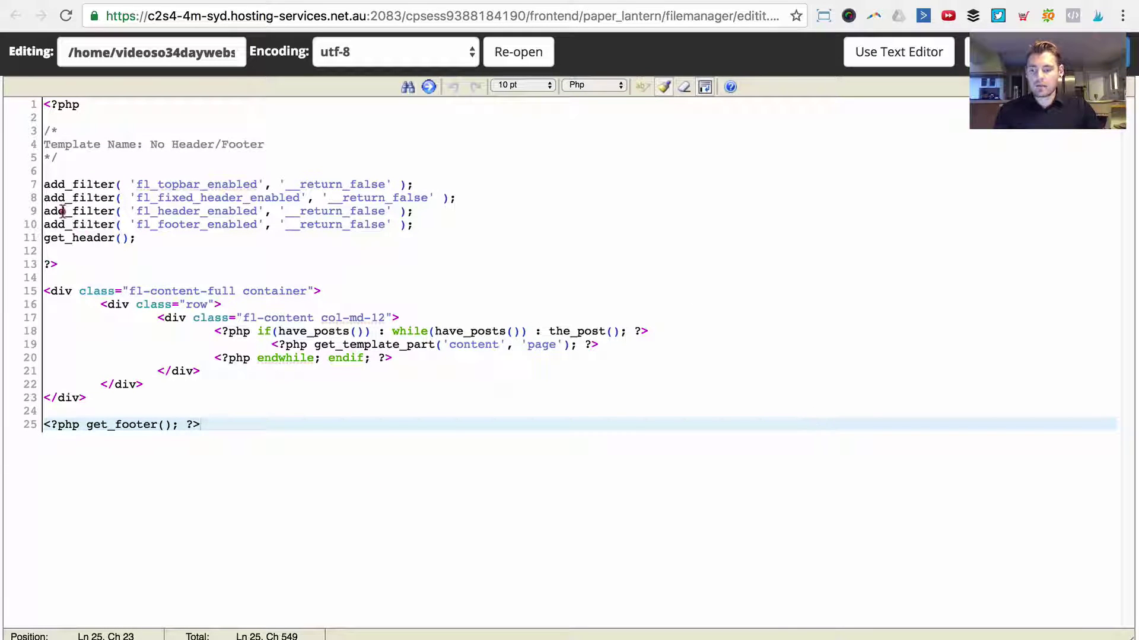
{"action": "key", "text": "super+a"}
{"action": "left_click", "coordinate": [161, 369]}
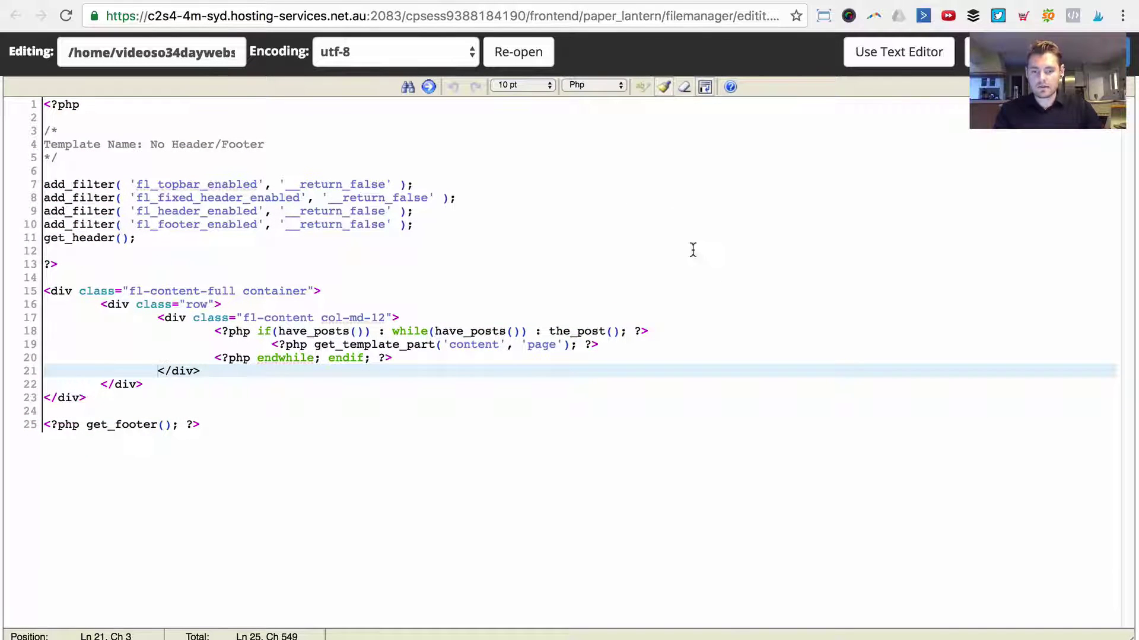
{"action": "left_click", "coordinate": [724, 279]}
Return to the File Manager, check the theme folder names in the themes directory and reopen the bb-theme folder.
{"action": "key", "text": "super+bracketleft"}
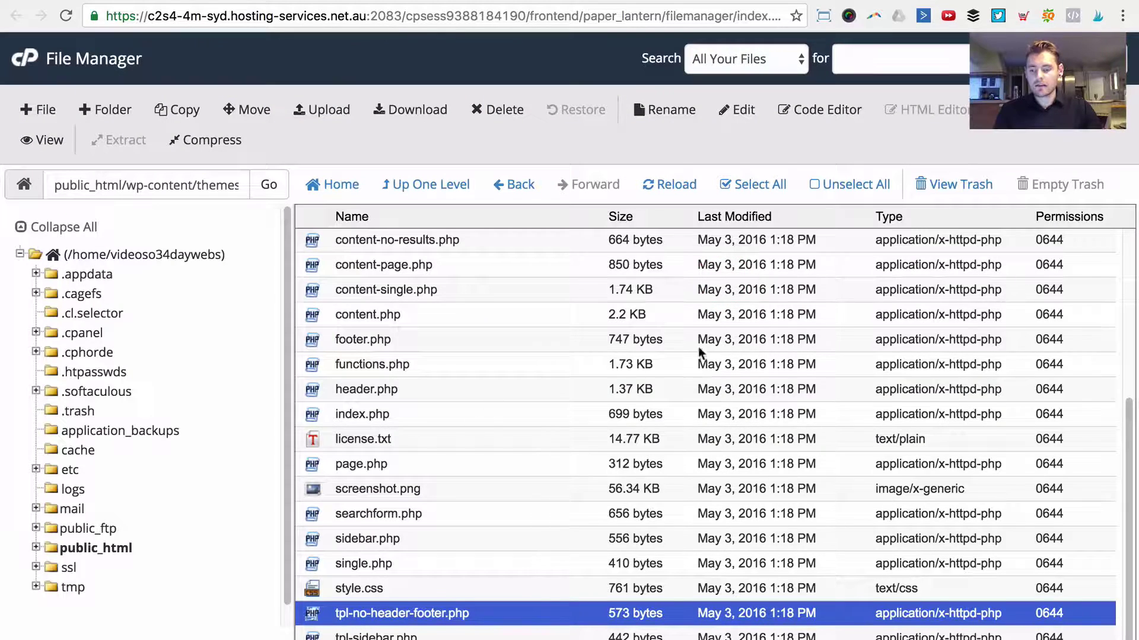
{"action": "scroll", "coordinate": [458, 368], "scroll_direction": "up", "scroll_amount": 5}
{"action": "scroll", "coordinate": [469, 403], "scroll_direction": "down", "scroll_amount": 5}
{"action": "scroll", "coordinate": [460, 356], "scroll_direction": "up", "scroll_amount": 5}
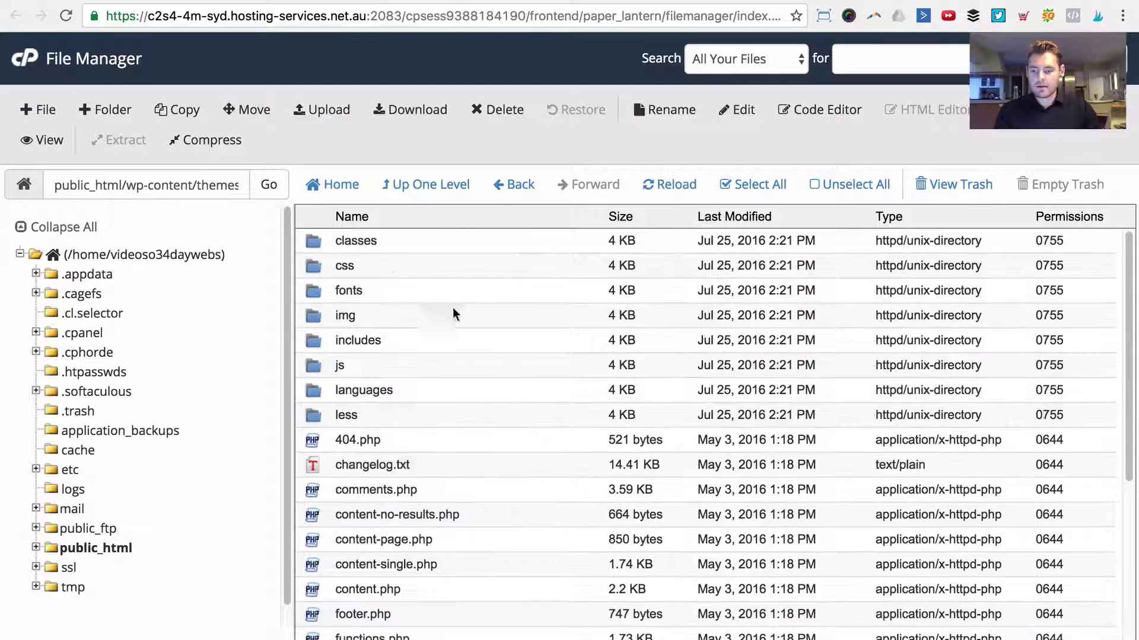
{"action": "left_click", "coordinate": [437, 188]}
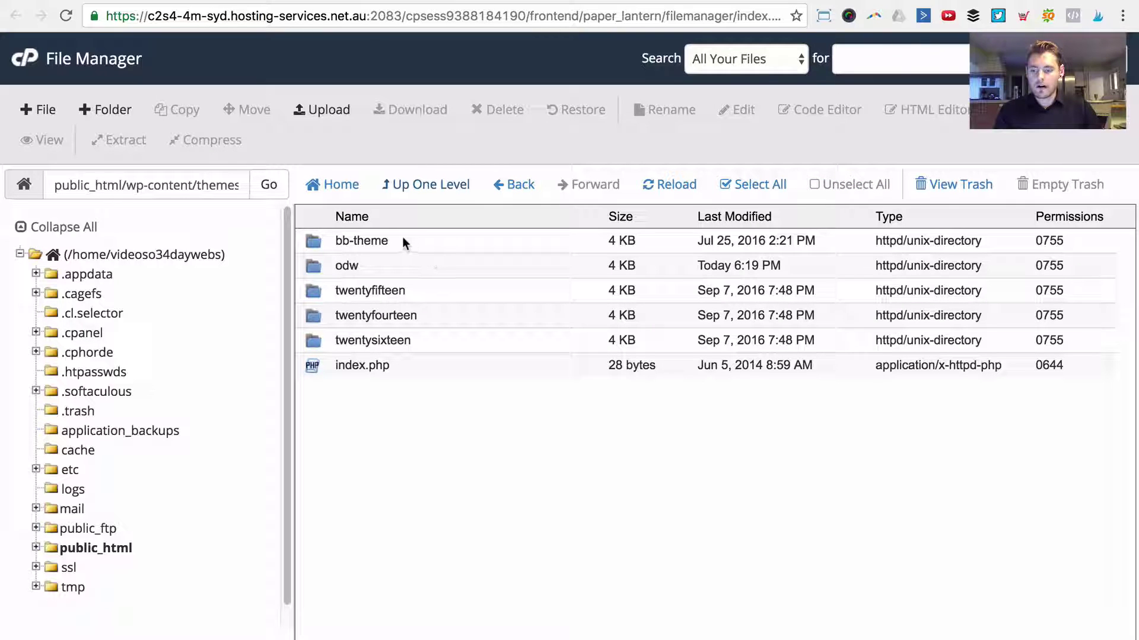
{"action": "double_click", "coordinate": [421, 240]}
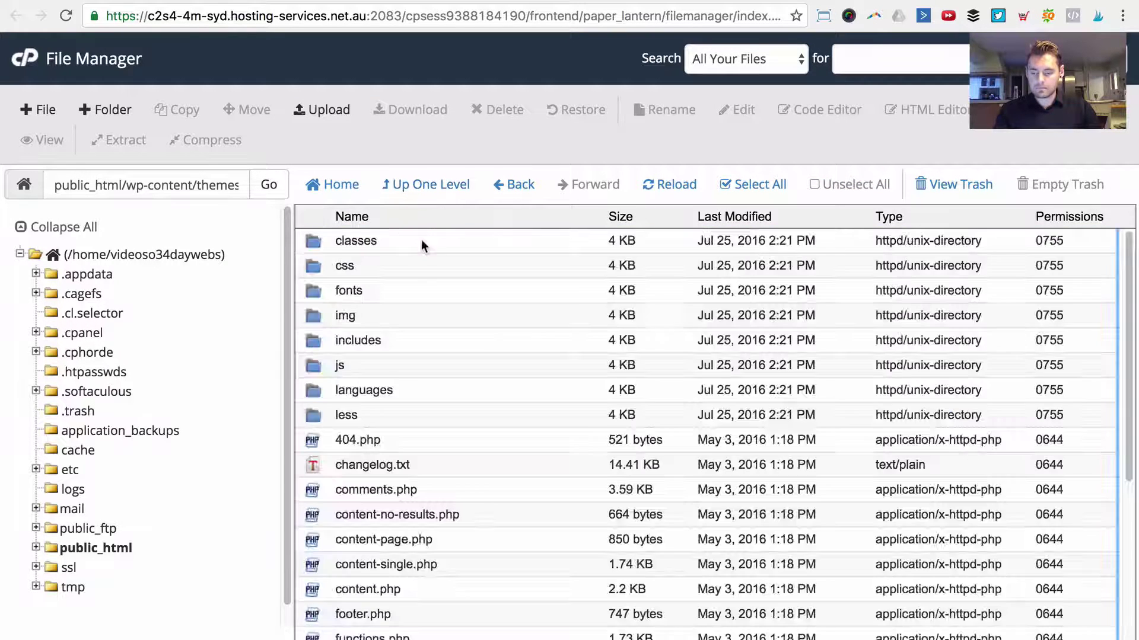
Copy tpl-no-header-footer.php to /public_html/wp-content/themes/odw.
{"action": "scroll", "coordinate": [446, 409], "scroll_direction": "down", "scroll_amount": 5}
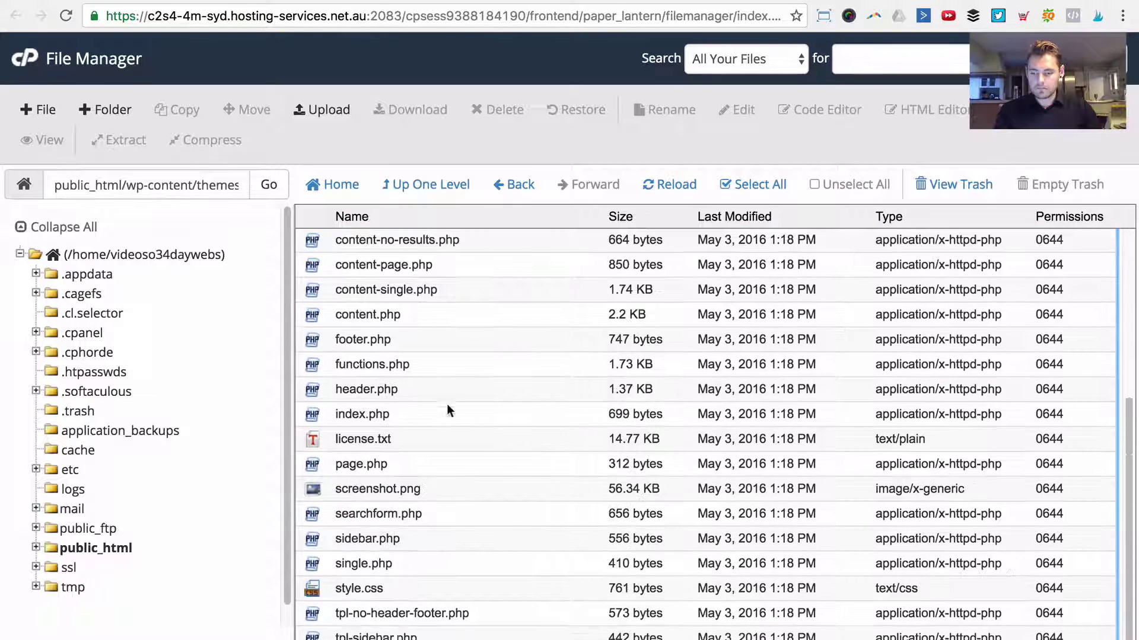
{"action": "left_click", "coordinate": [508, 612]}
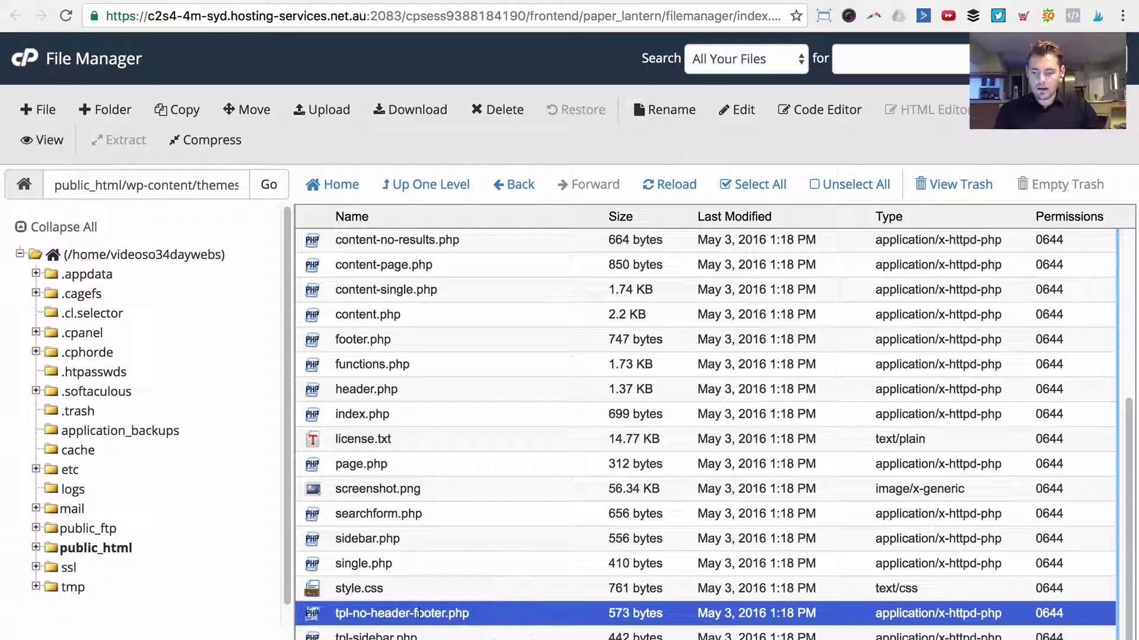
{"action": "right_click", "coordinate": [497, 613]}
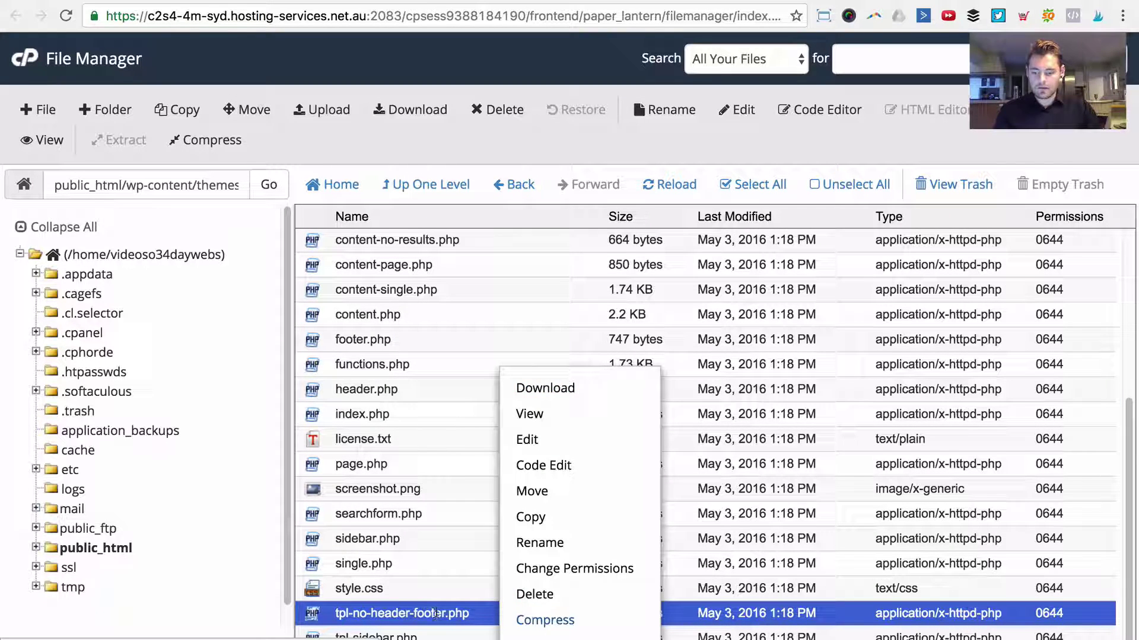
{"action": "left_click", "coordinate": [559, 519]}
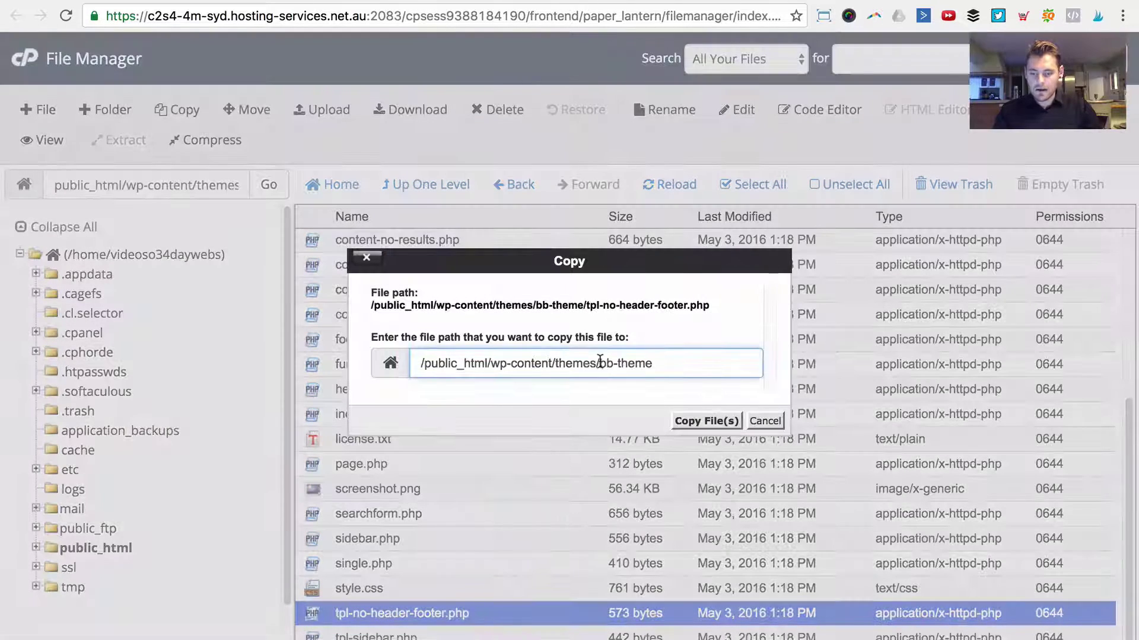
{"action": "left_click_drag", "start_coordinate": [596, 363], "coordinate": [744, 363]}
{"action": "key", "text": "BackSpace"}
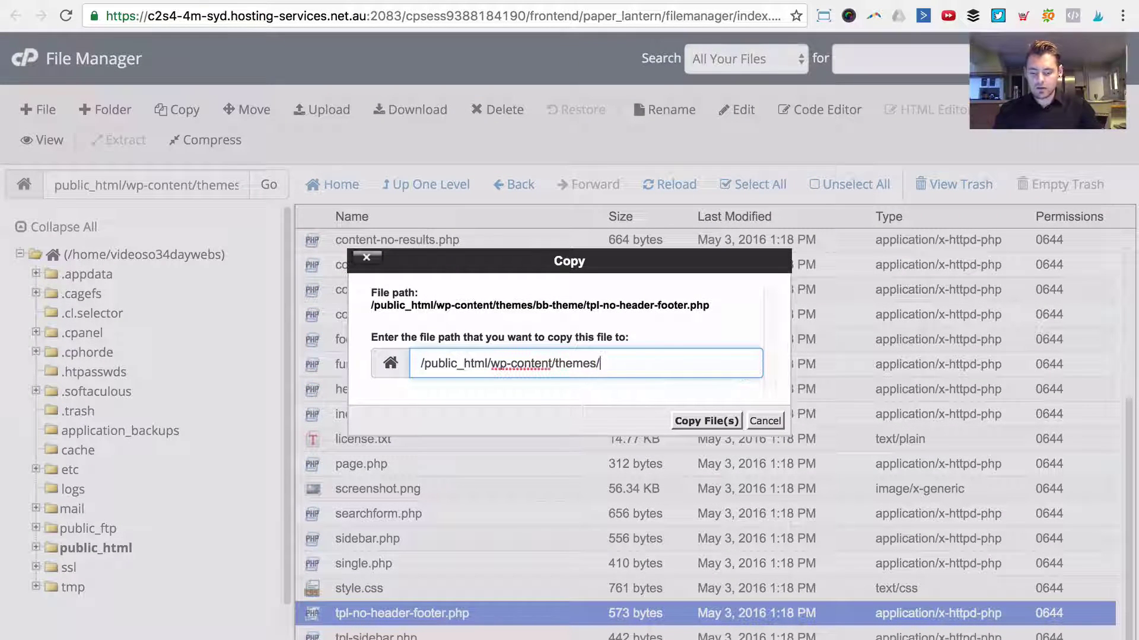
{"action": "type", "text": "ddw"}
{"action": "left_click_drag", "start_coordinate": [645, 365], "coordinate": [605, 363]}
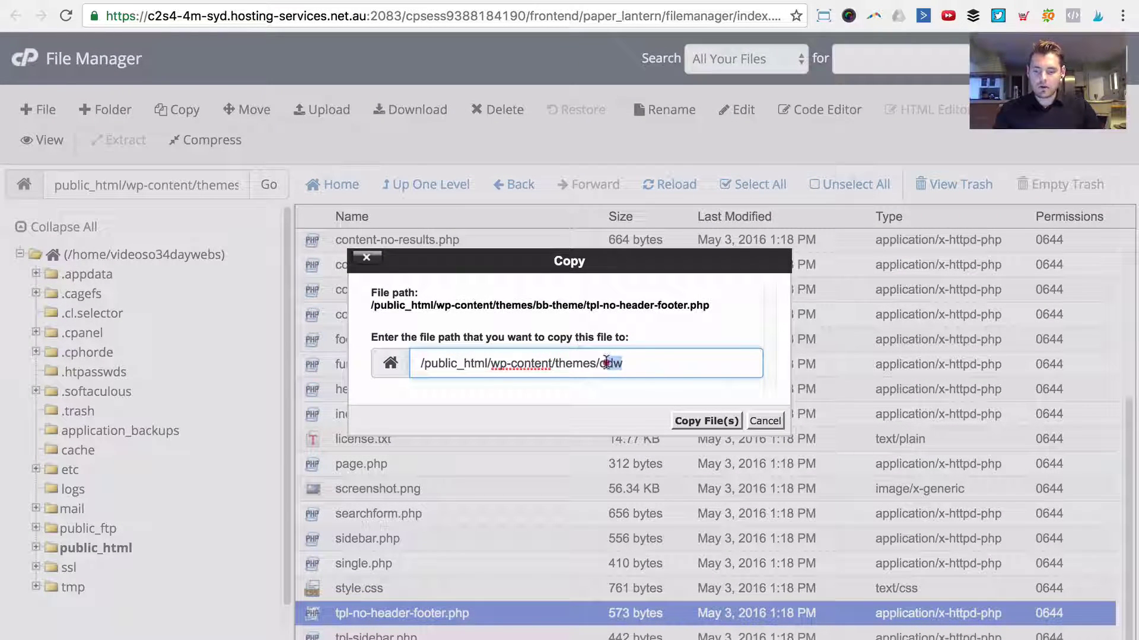
{"action": "left_click", "coordinate": [613, 363]}
{"action": "left_click_drag", "start_coordinate": [507, 364], "coordinate": [623, 363]}
{"action": "left_click", "coordinate": [630, 364]}
{"action": "left_click", "coordinate": [710, 422]}
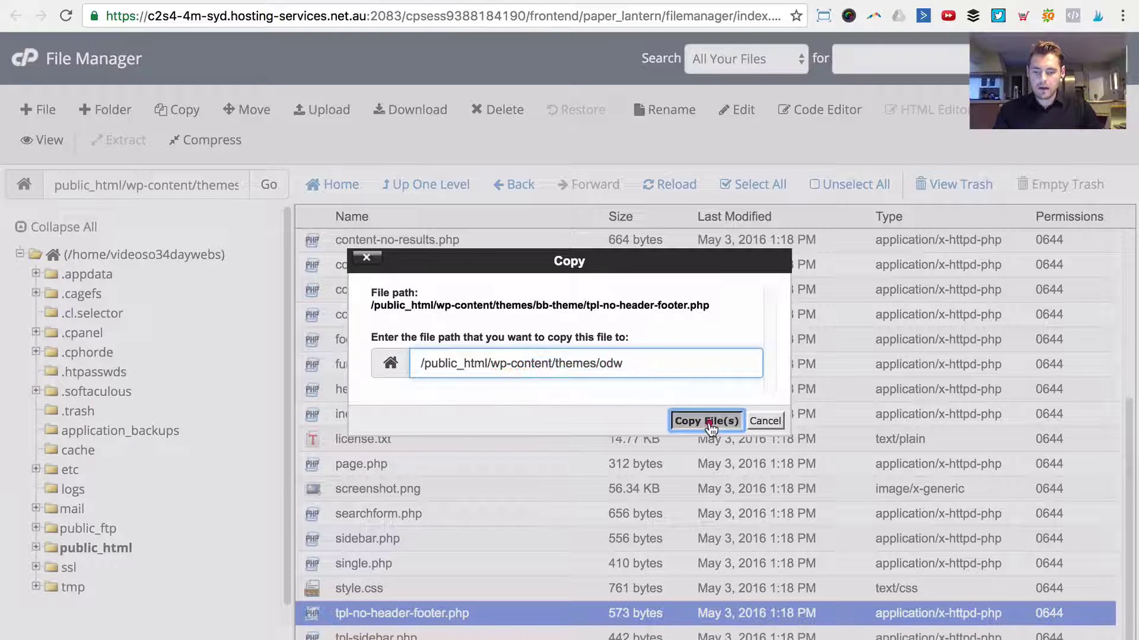
Go up to the themes directory, open the odw folder and select the copied tpl-no-header-footer.php.
{"action": "left_click", "coordinate": [410, 184]}
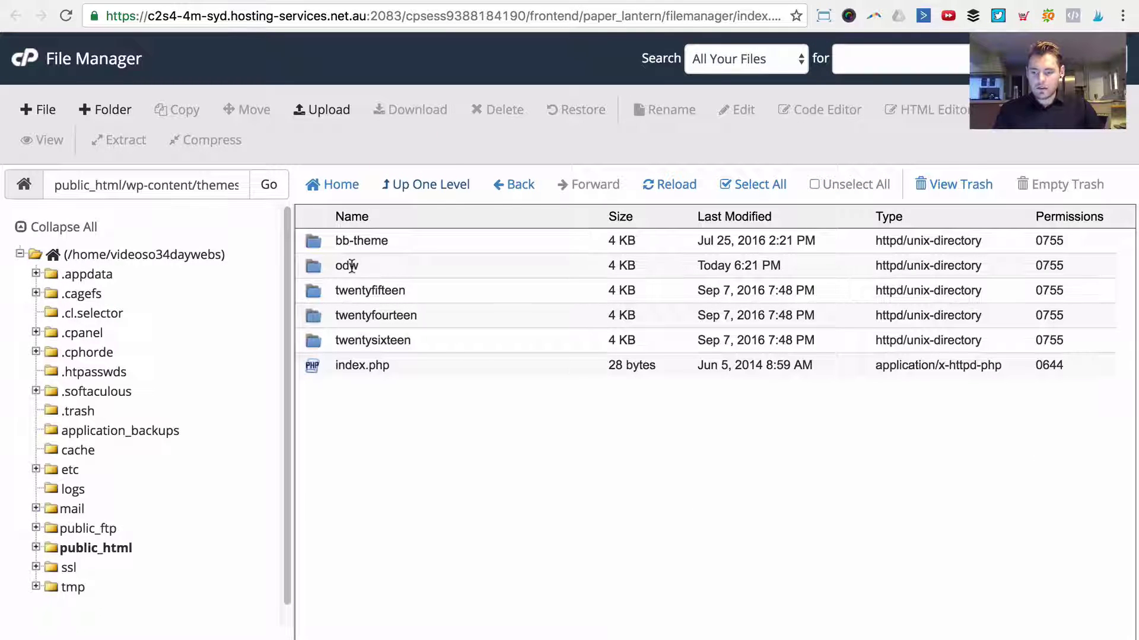
{"action": "double_click", "coordinate": [397, 267]}
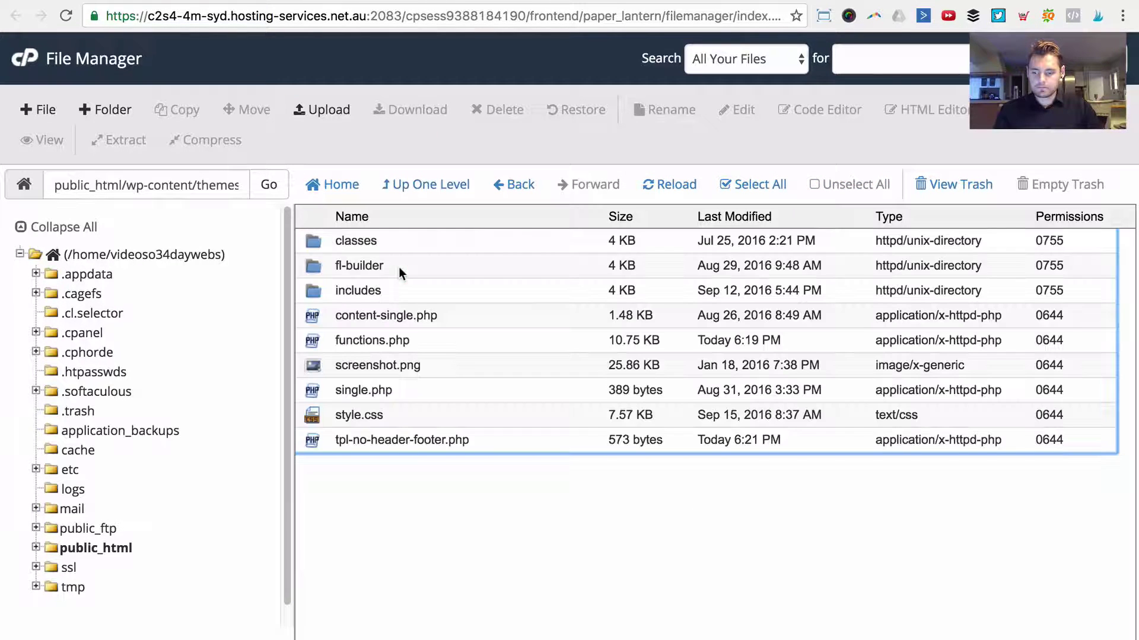
{"action": "left_click", "coordinate": [420, 442]}
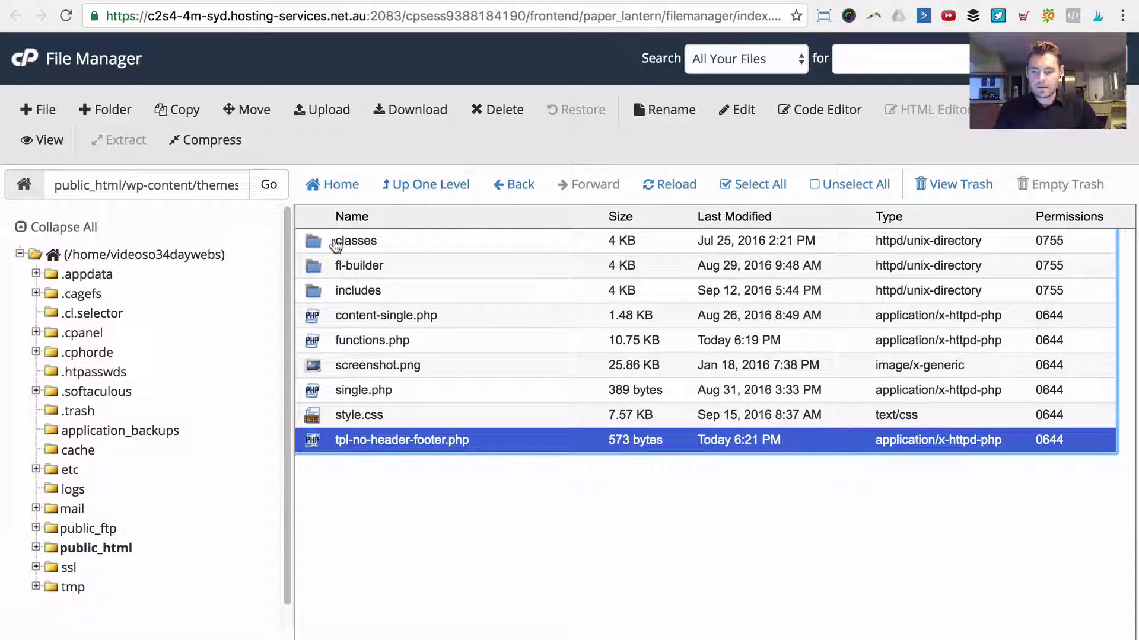
{"action": "left_click", "coordinate": [342, 444]}
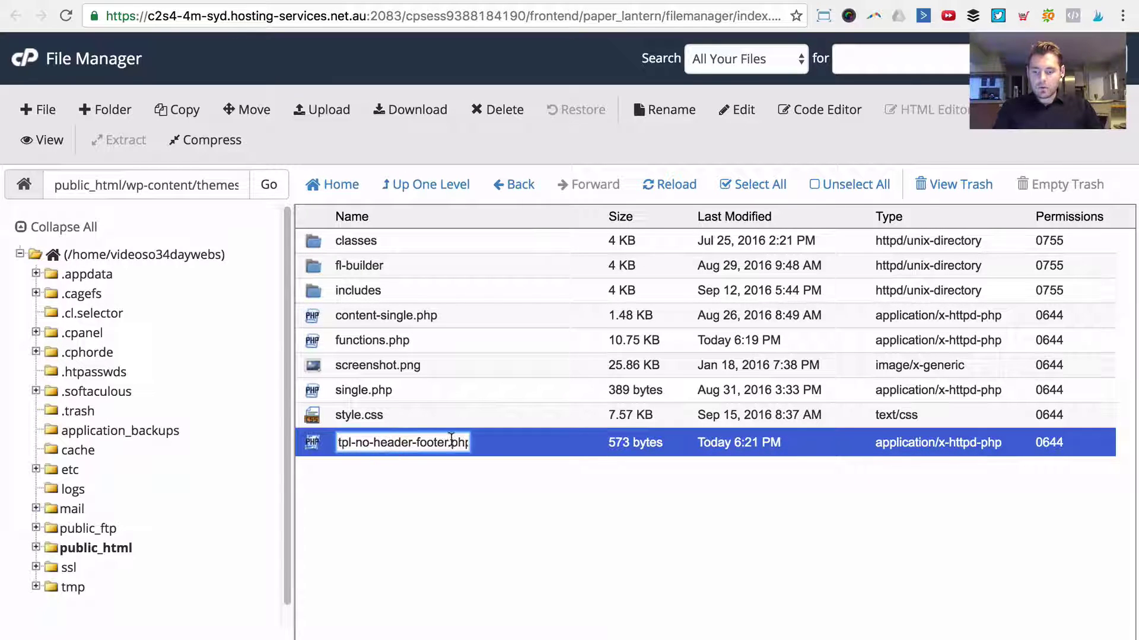
{"action": "left_click_drag", "start_coordinate": [450, 443], "coordinate": [244, 444]}
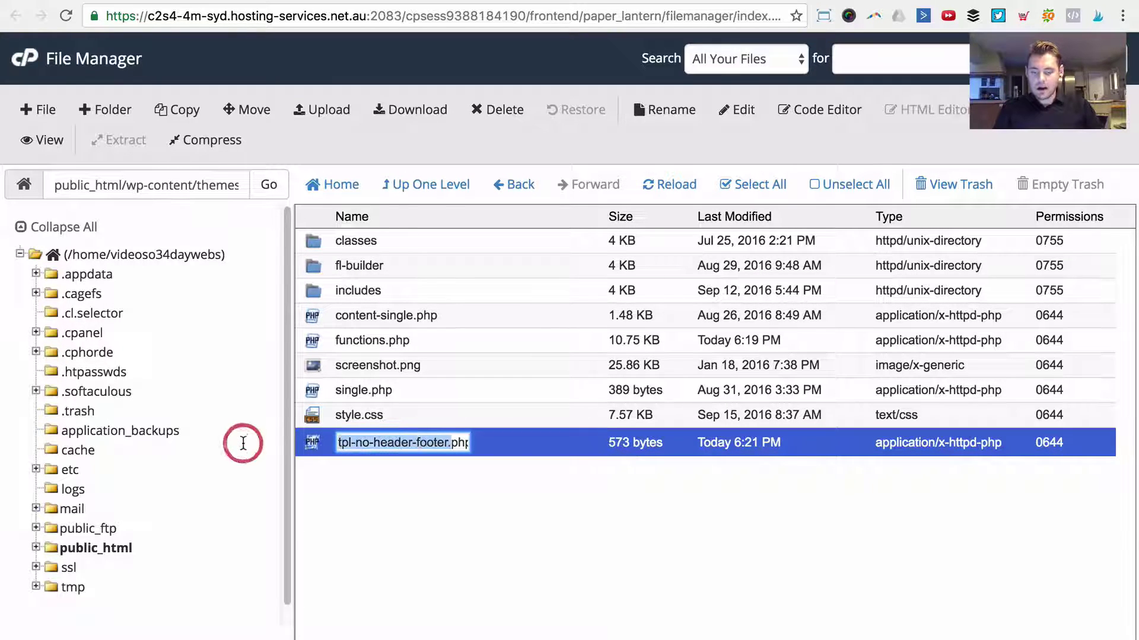
{"action": "key", "text": "BackSpace"}
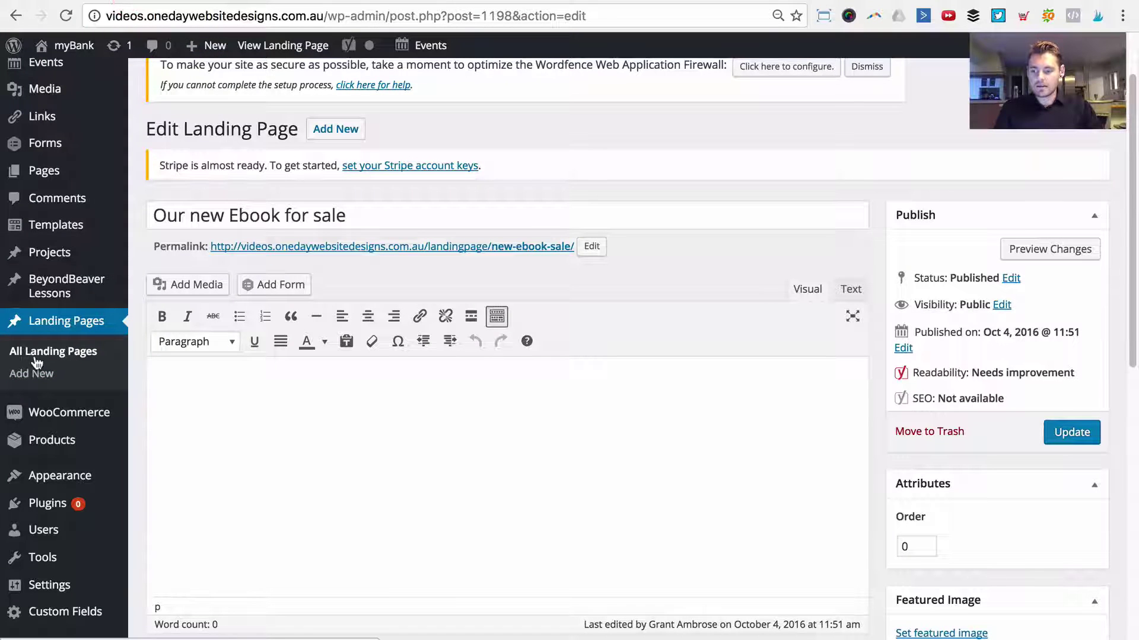
View the live new-ebook-sale landing page, and in the File Manager rename tpl-no-header-footer.php in the odw folder to single-landingpage.php.
{"action": "left_click", "coordinate": [299, 246]}
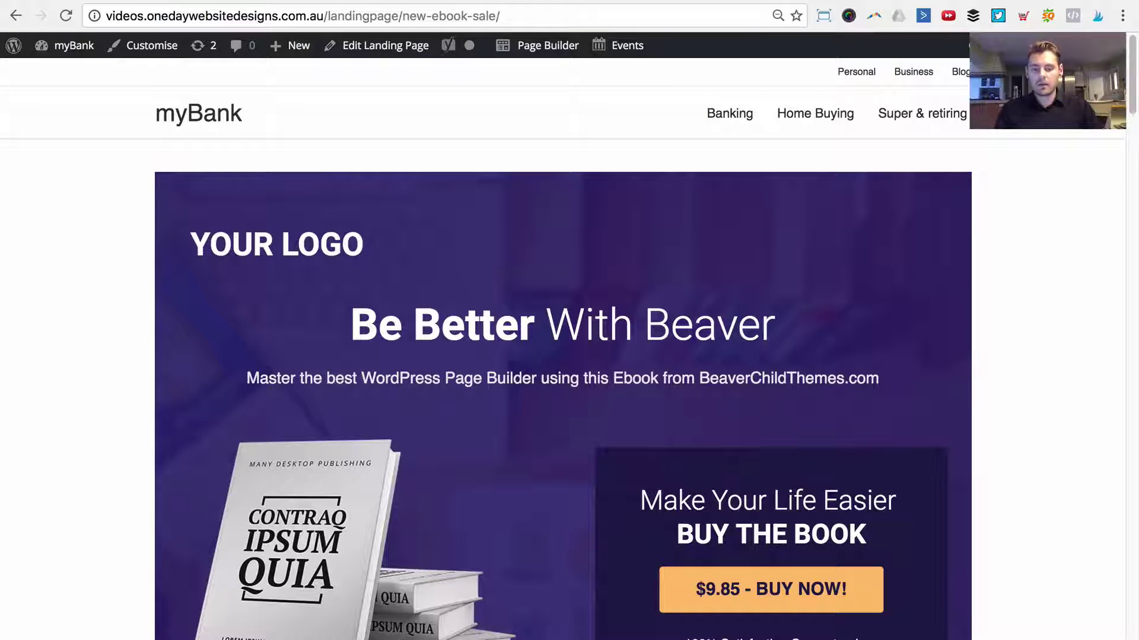
{"action": "left_click", "coordinate": [1002, 1]}
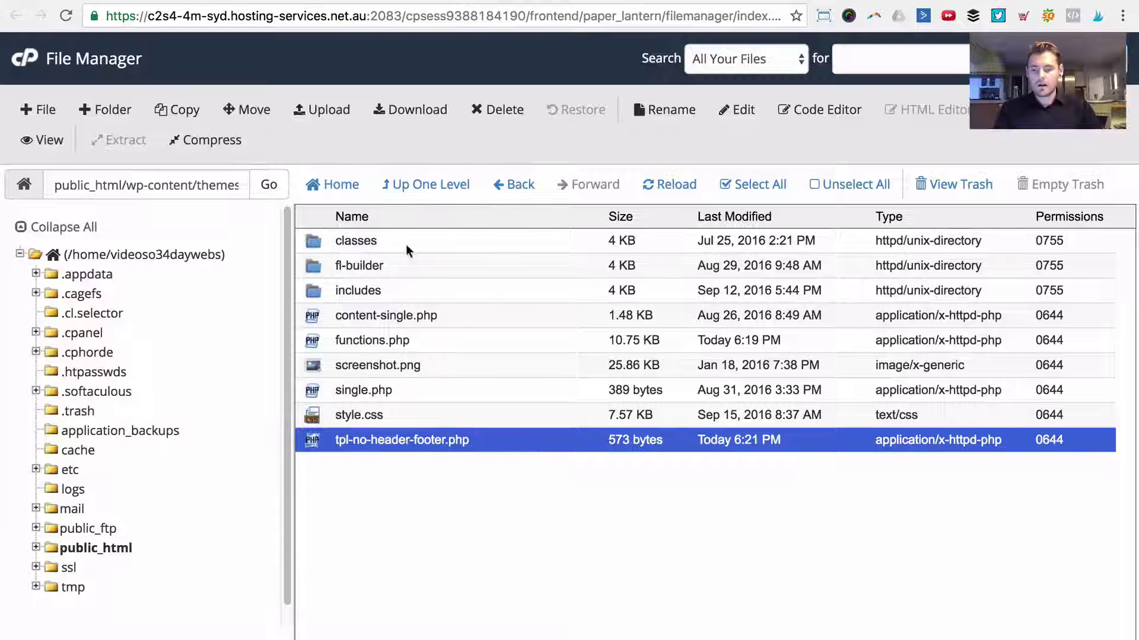
{"action": "double_click", "coordinate": [375, 440]}
{"action": "left_click_drag", "start_coordinate": [449, 443], "coordinate": [278, 443]}
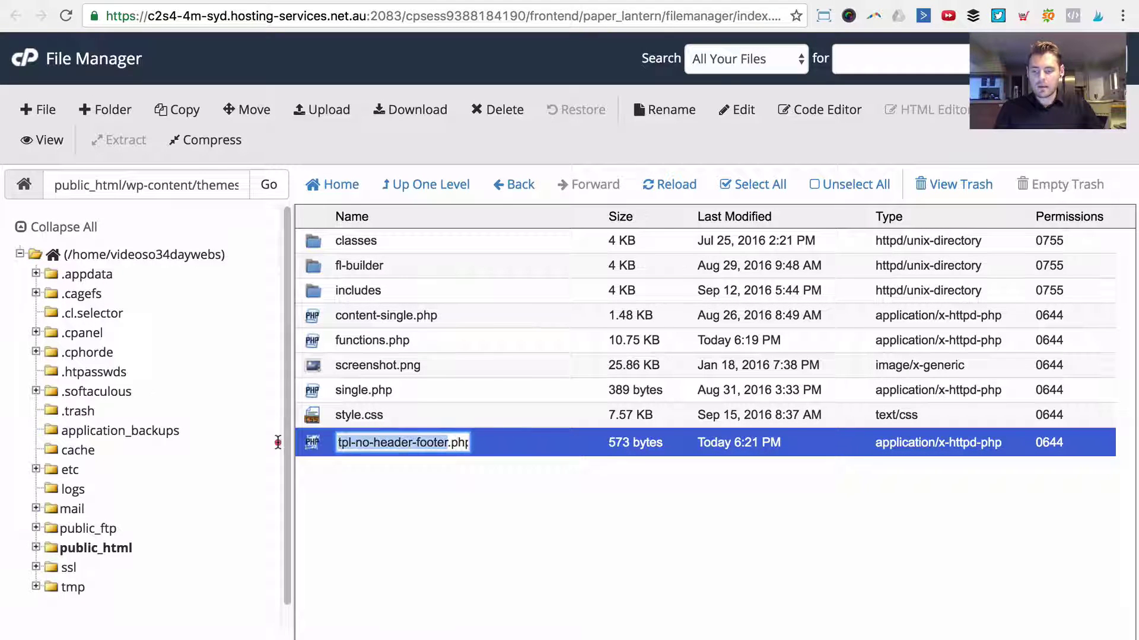
{"action": "type", "text": "single"}
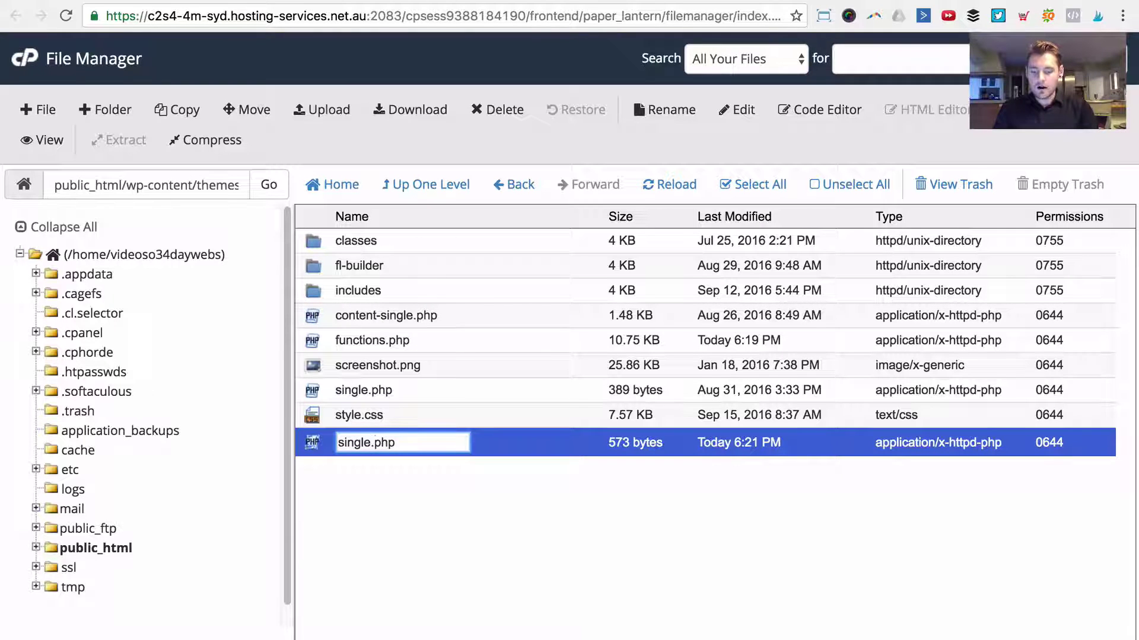
{"action": "type", "text": "-"}
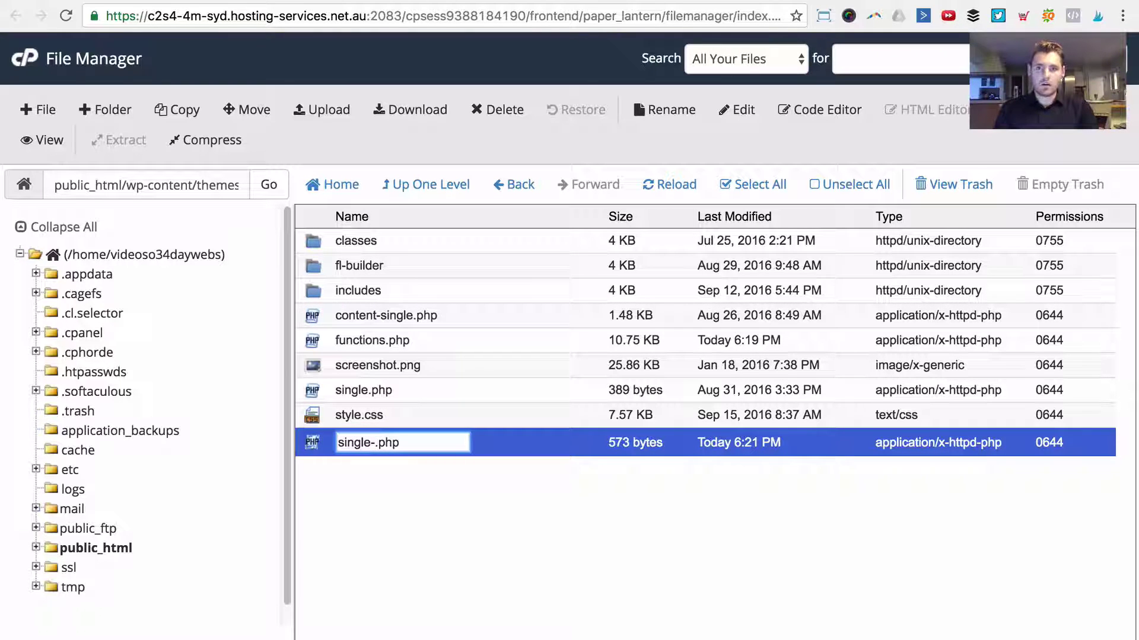
{"action": "type", "text": "andingpage"}
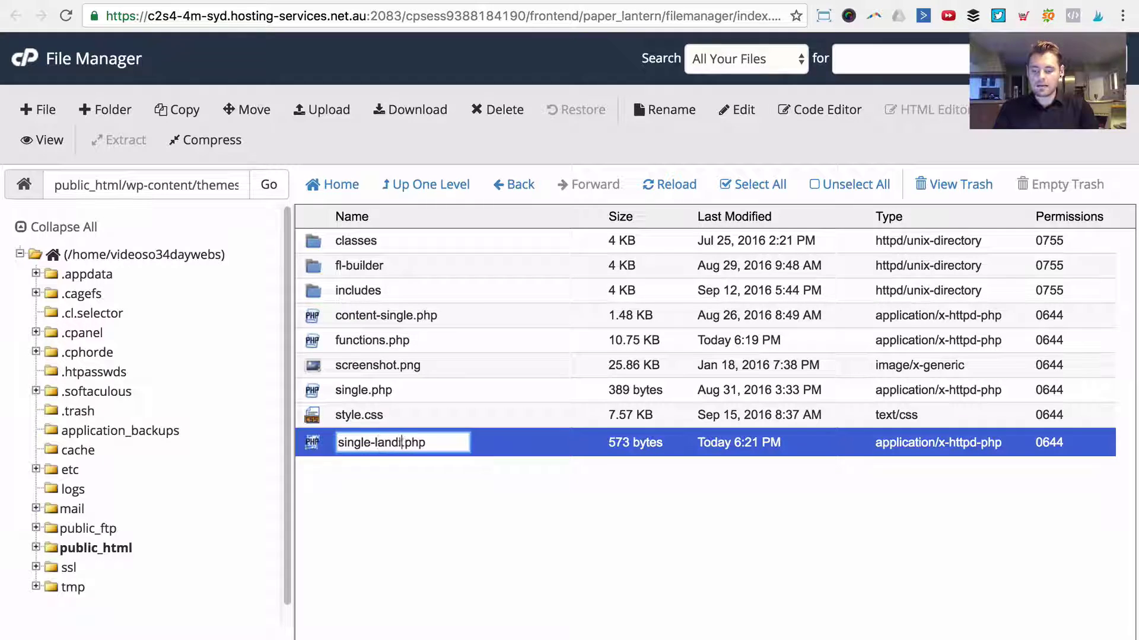
{"action": "key", "text": "Return"}
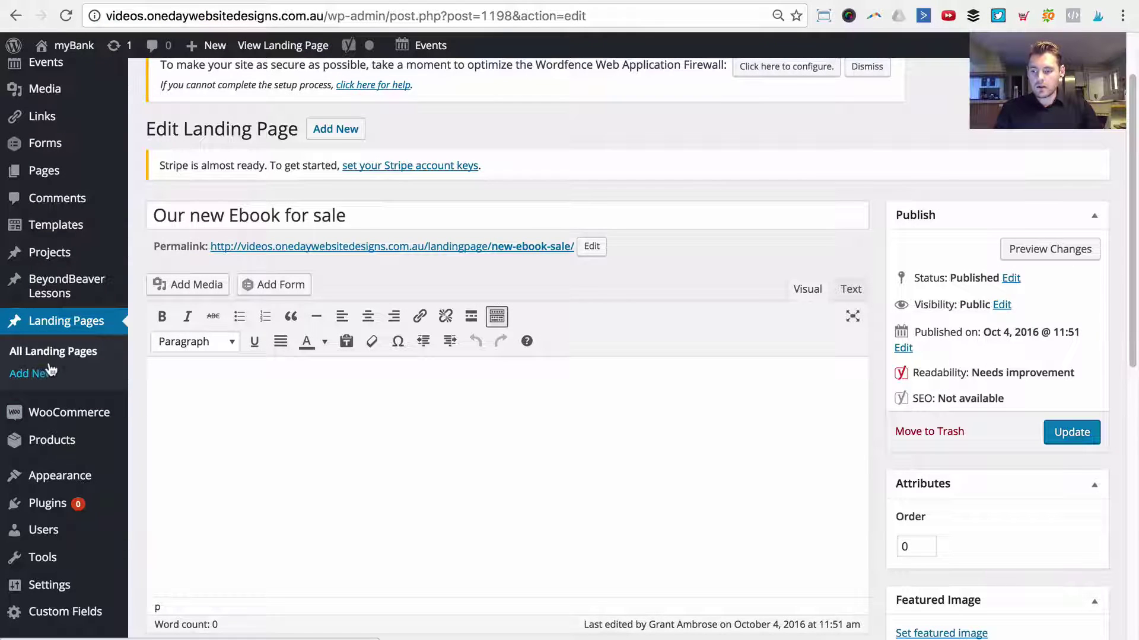
Open the list of all landing pages, check the post type slug in its address and compare it with the template file name.
{"action": "scroll", "coordinate": [178, 362], "scroll_direction": "up", "scroll_amount": 2}
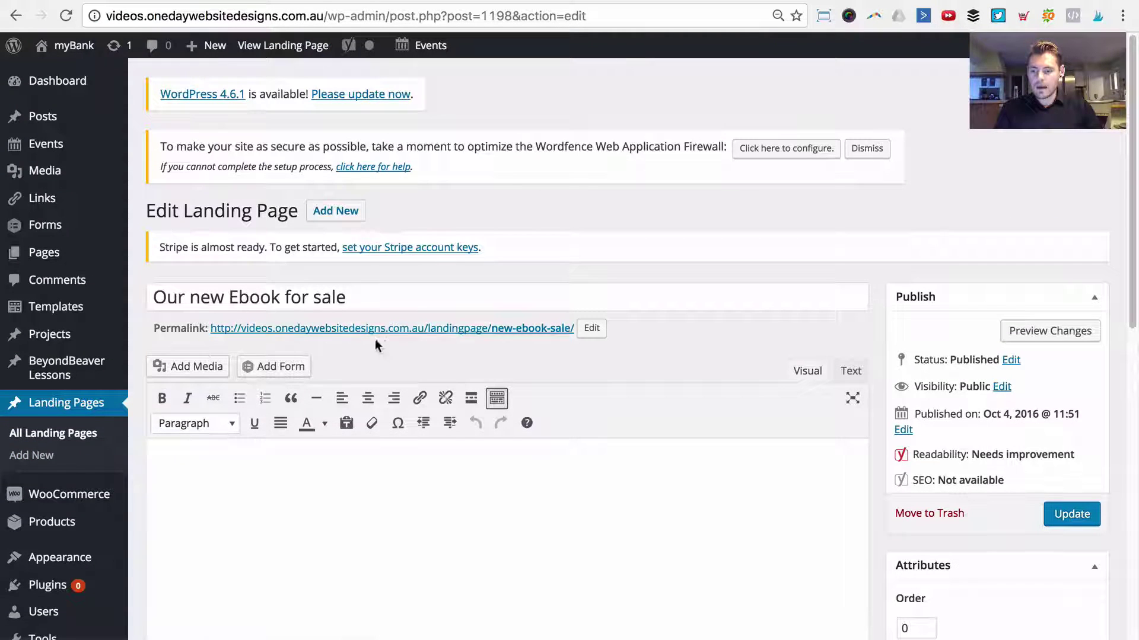
{"action": "left_click", "coordinate": [46, 434]}
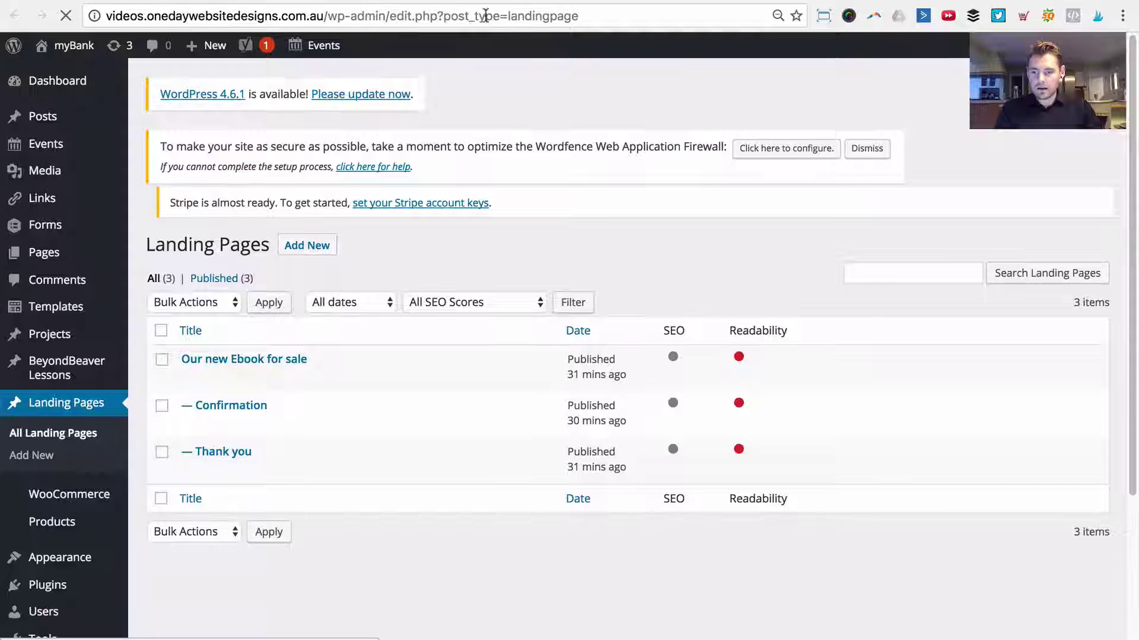
{"action": "left_click_drag", "start_coordinate": [445, 15], "coordinate": [586, 15]}
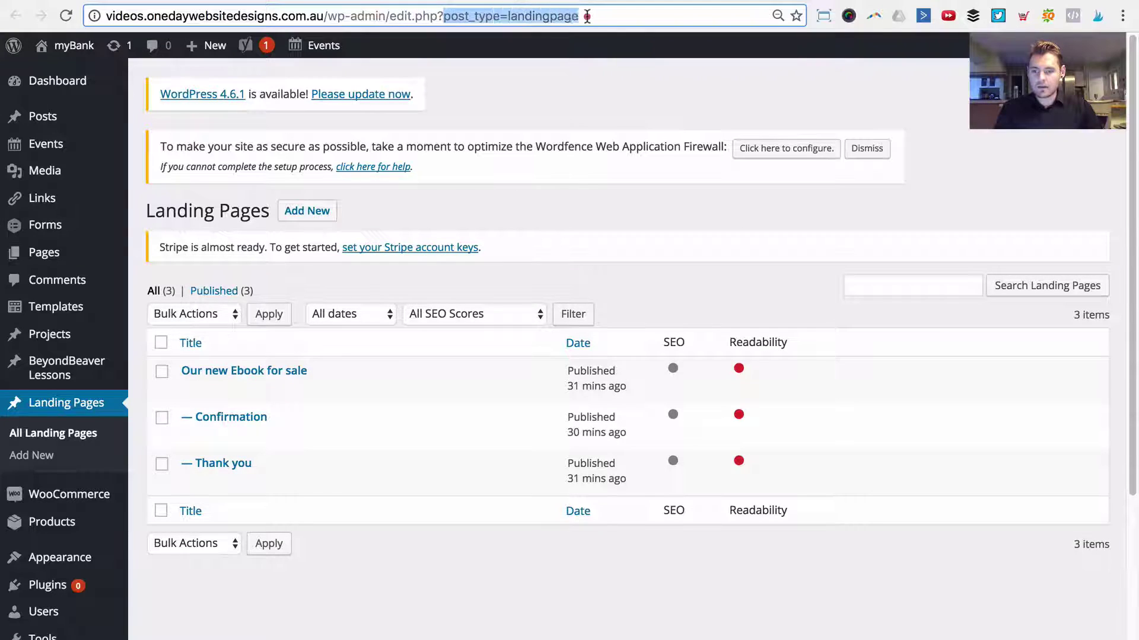
{"action": "left_click", "coordinate": [593, 16]}
{"action": "double_click", "coordinate": [519, 16]}
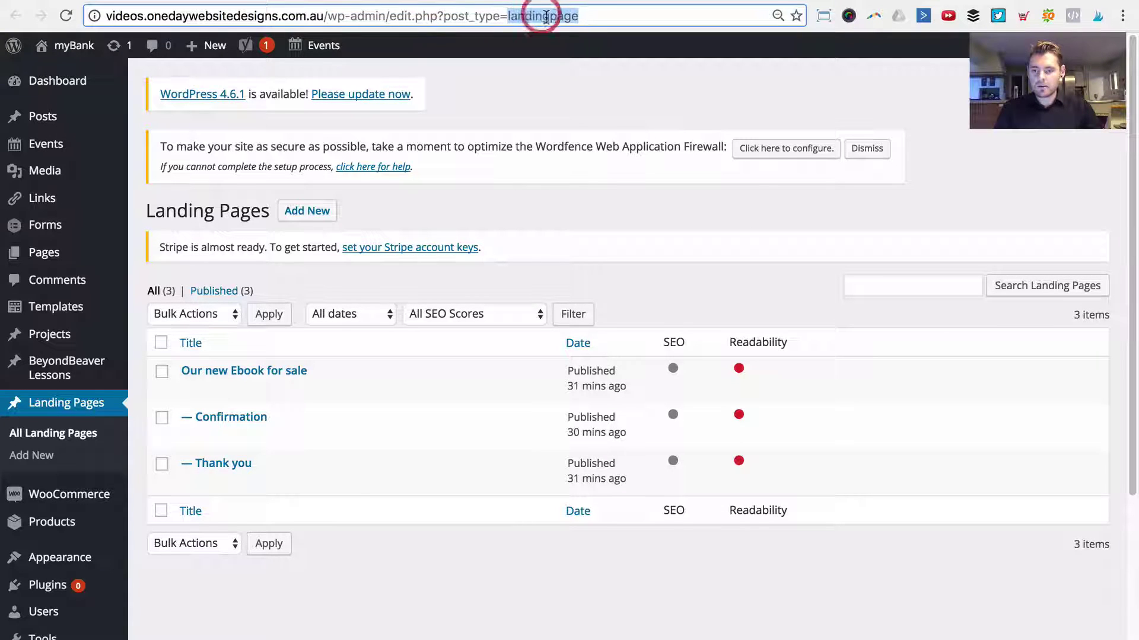
{"action": "key", "text": "ctrl+Tab"}
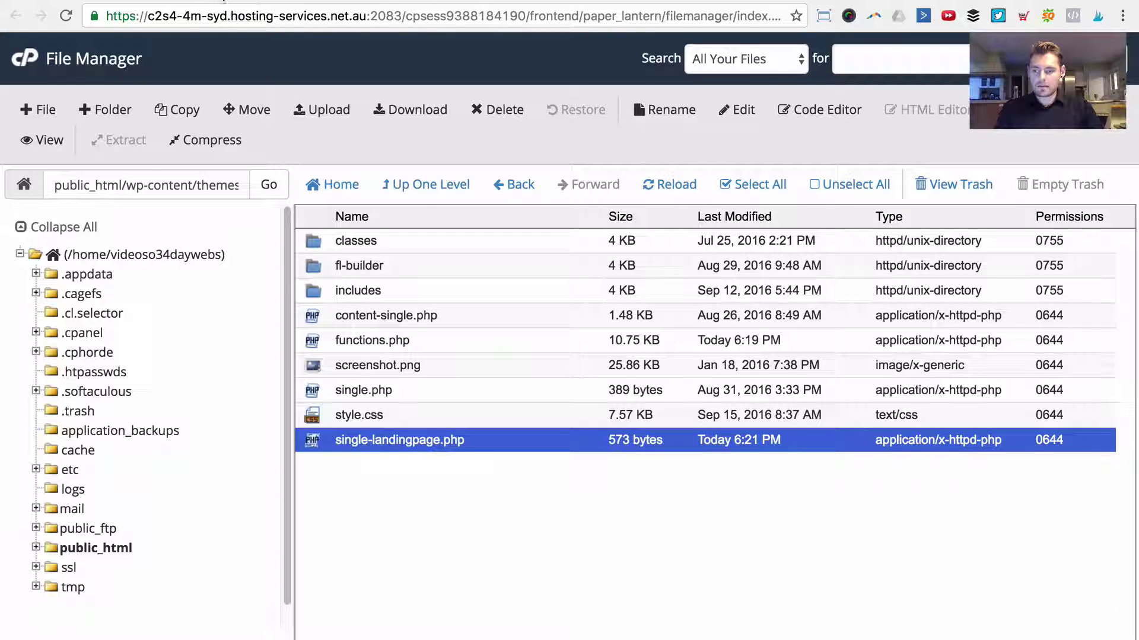
Reload the new-ebook-sale landing page, check it from start to end for the site header and footer, and close it.
{"action": "key", "text": "ctrl+Tab"}
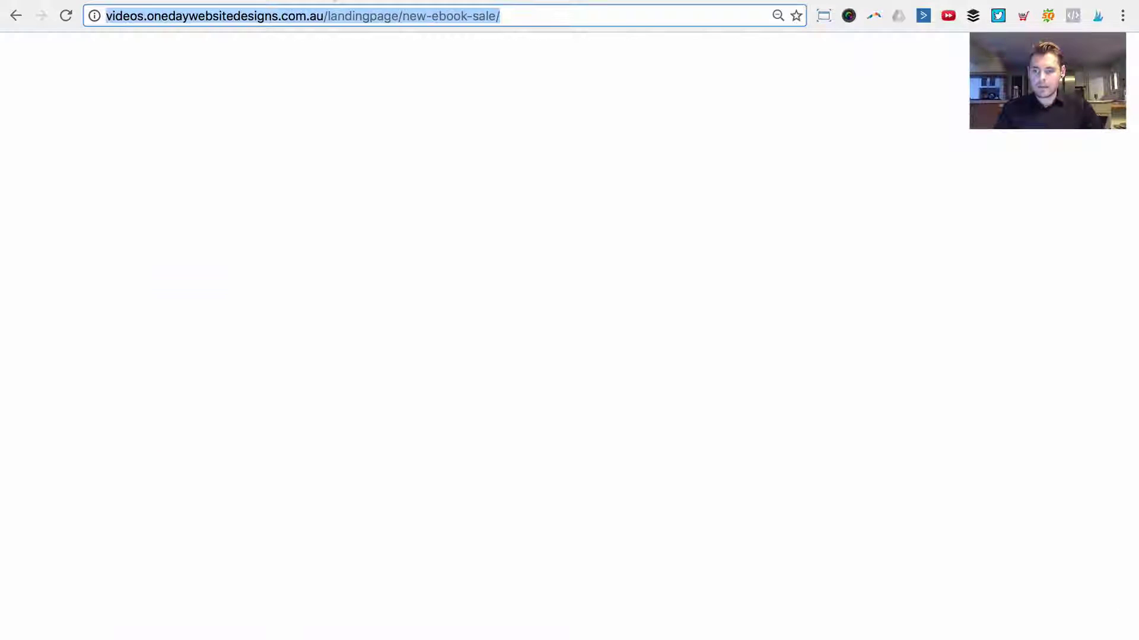
{"action": "left_click", "coordinate": [328, 13]}
{"action": "key", "text": "ctrl+Tab"}
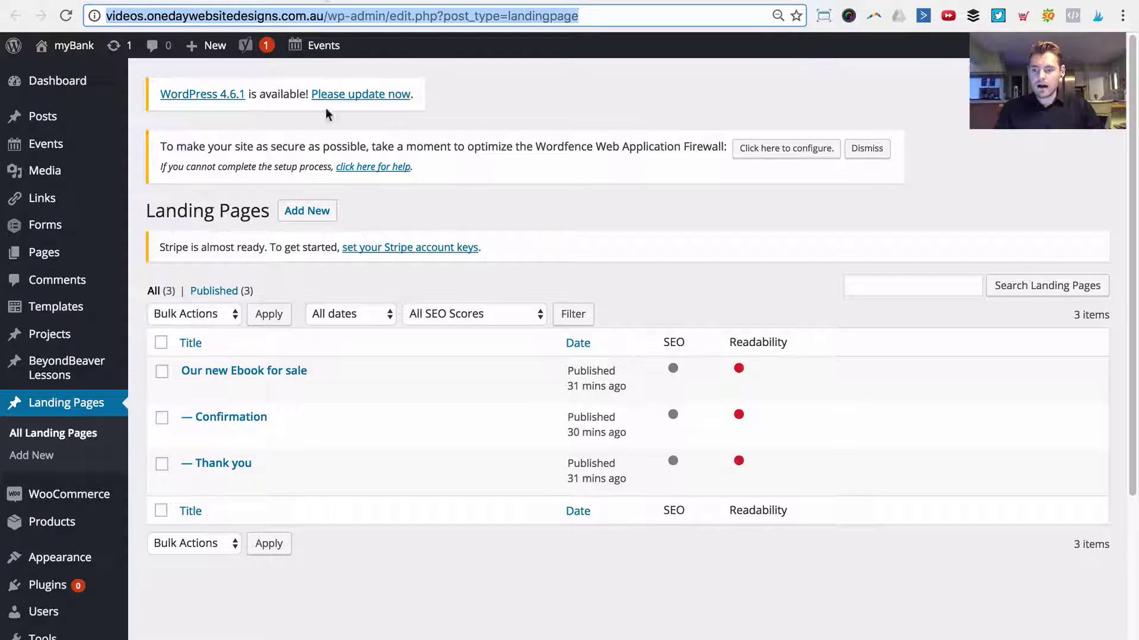
{"action": "key", "text": "ctrl+Tab"}
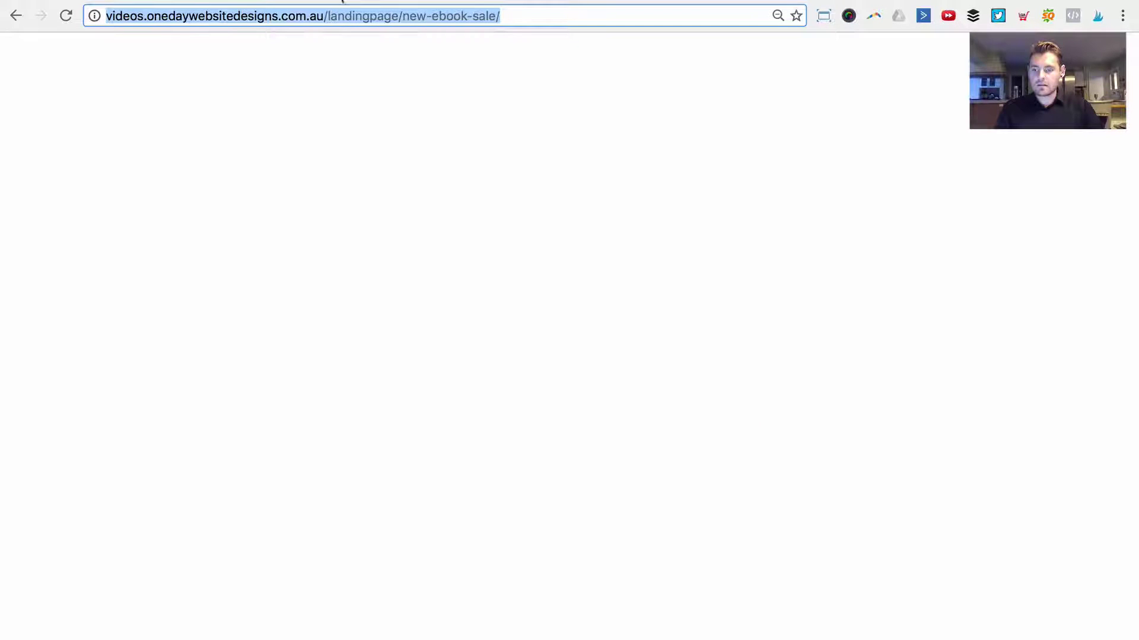
{"action": "left_click", "coordinate": [69, 13]}
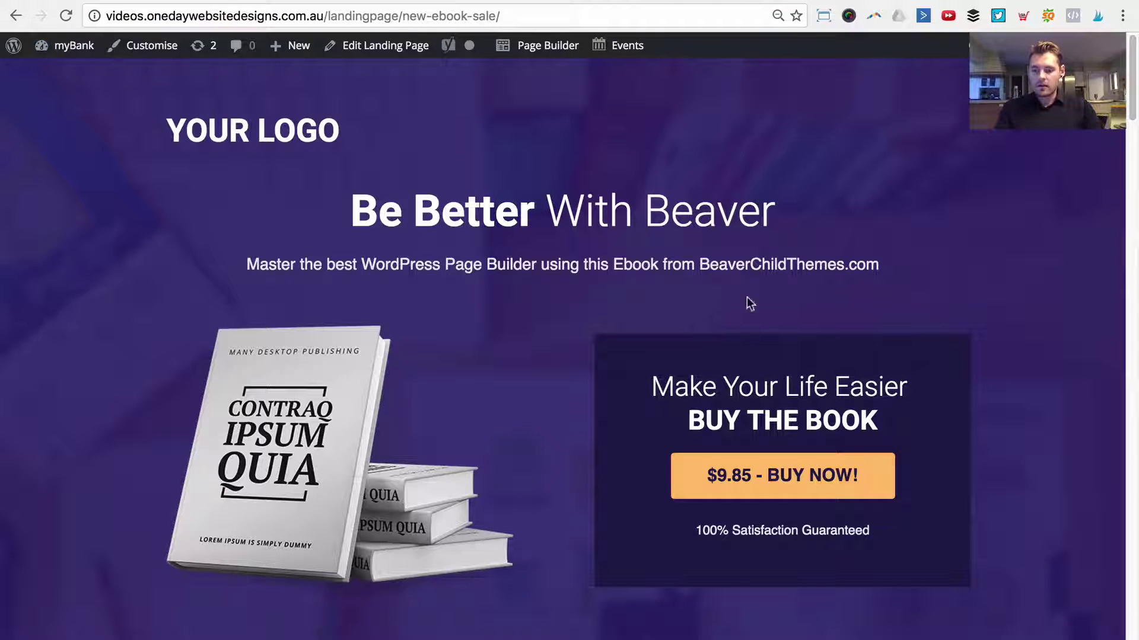
{"action": "scroll", "coordinate": [234, 385], "scroll_direction": "down", "scroll_amount": 12}
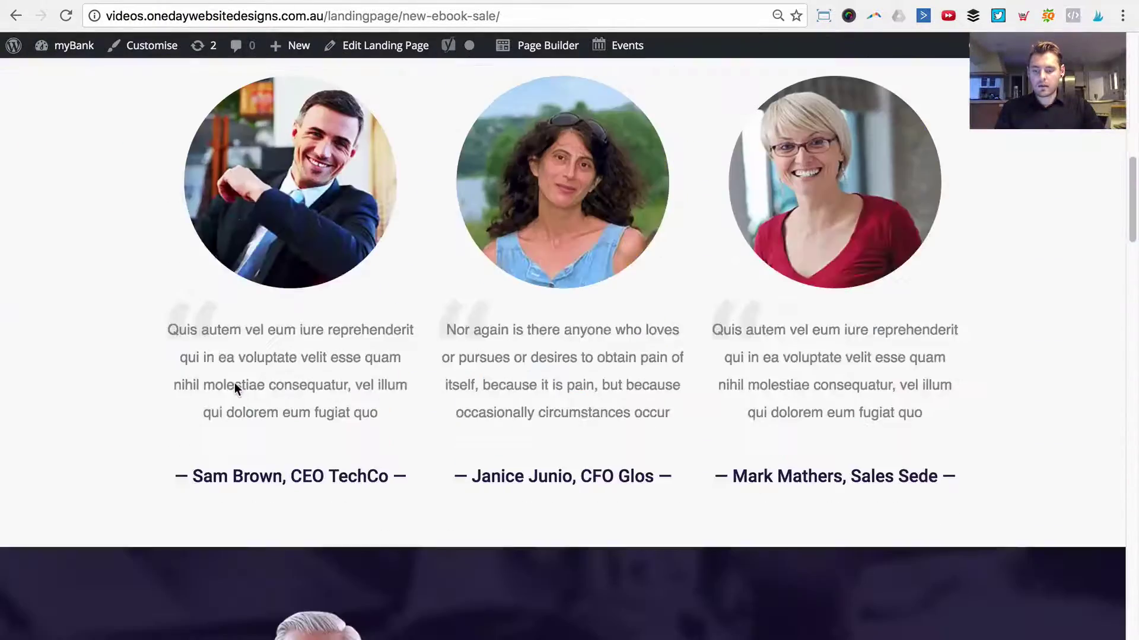
{"action": "scroll", "coordinate": [234, 386], "scroll_direction": "down", "scroll_amount": 20}
{"action": "scroll", "coordinate": [233, 386], "scroll_direction": "up", "scroll_amount": 15}
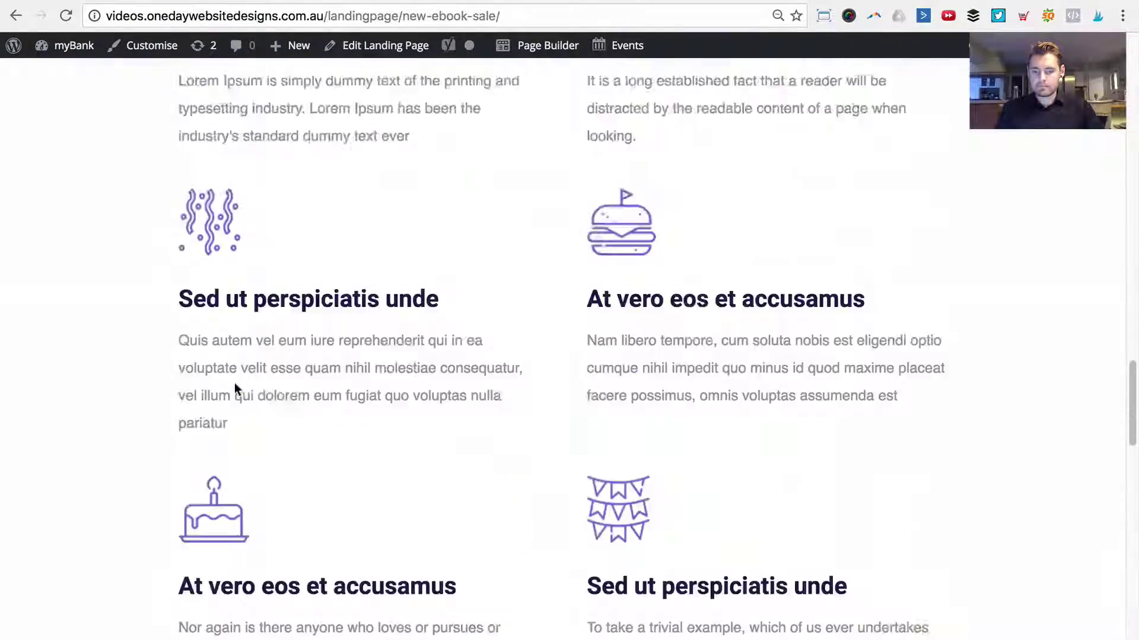
{"action": "scroll", "coordinate": [234, 383], "scroll_direction": "up", "scroll_amount": 15}
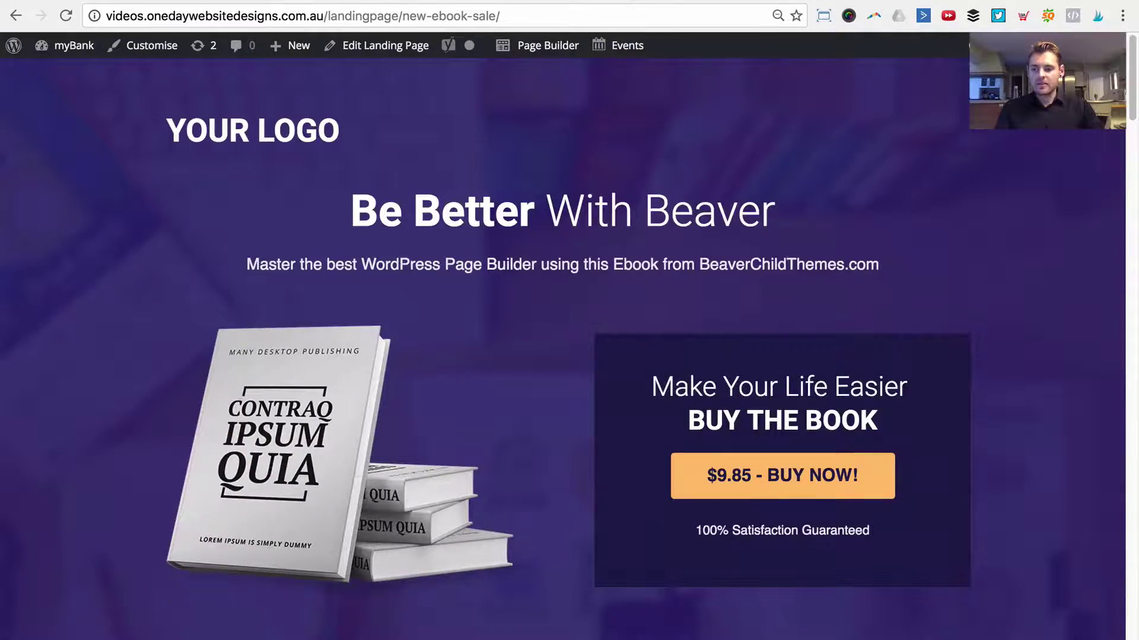
{"action": "key", "text": "super+w"}
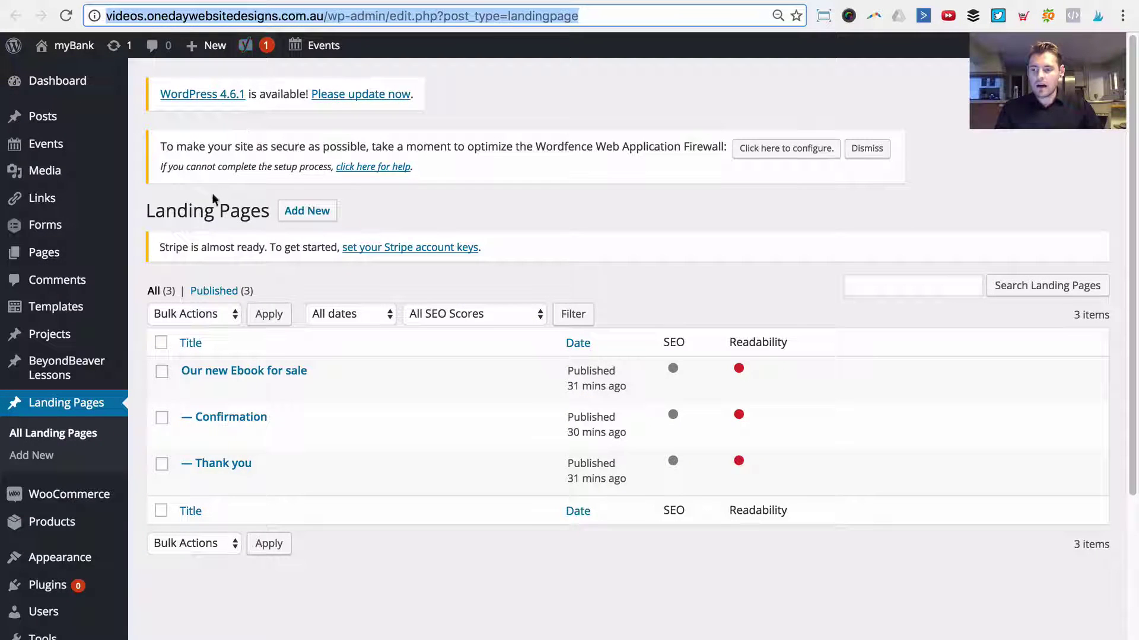
Create a new landing page titled "Our second eBook" and publish it.
{"action": "left_click", "coordinate": [312, 212]}
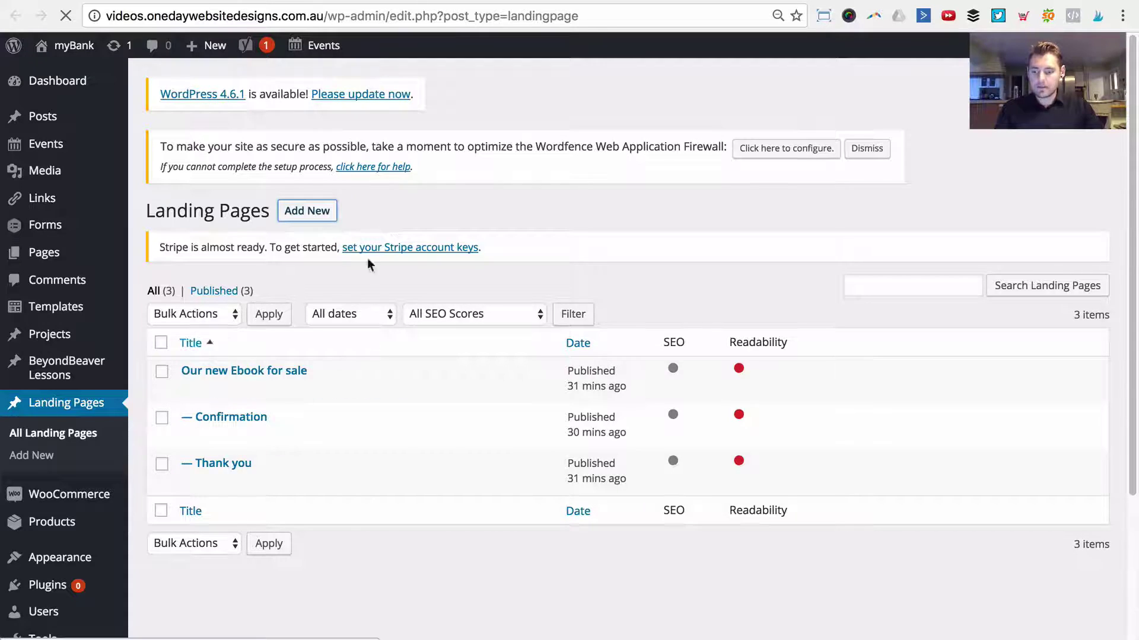
{"action": "type", "text": "O"}
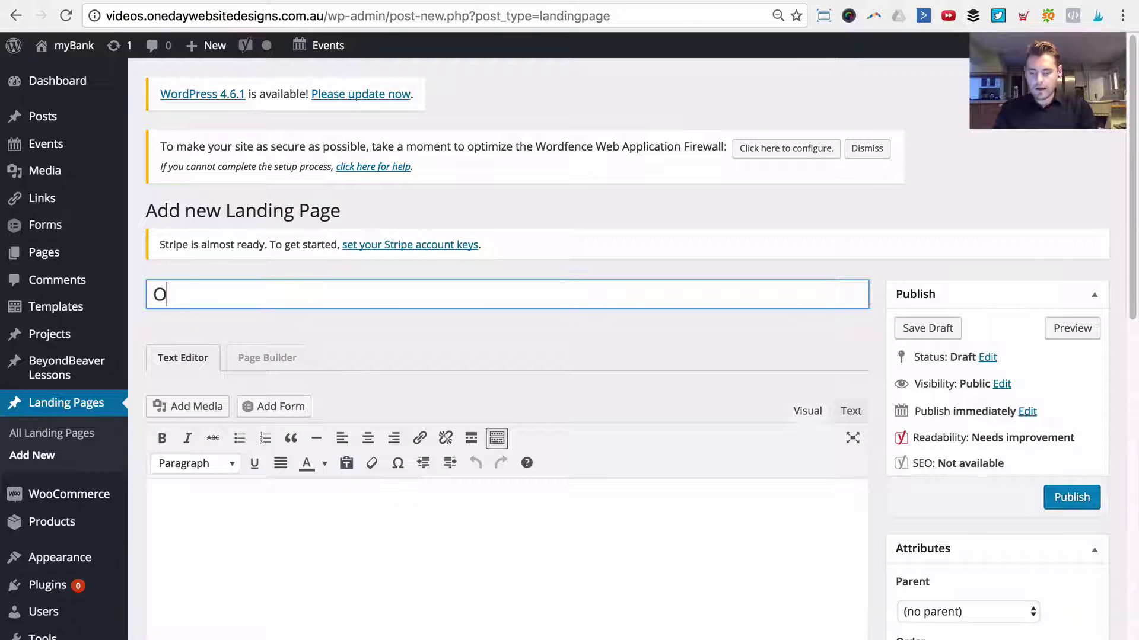
{"action": "type", "text": "ur second eBo"}
{"action": "key", "text": "BackSpace"}
{"action": "key", "text": "BackSpace"}
{"action": "type", "text": "ond"}
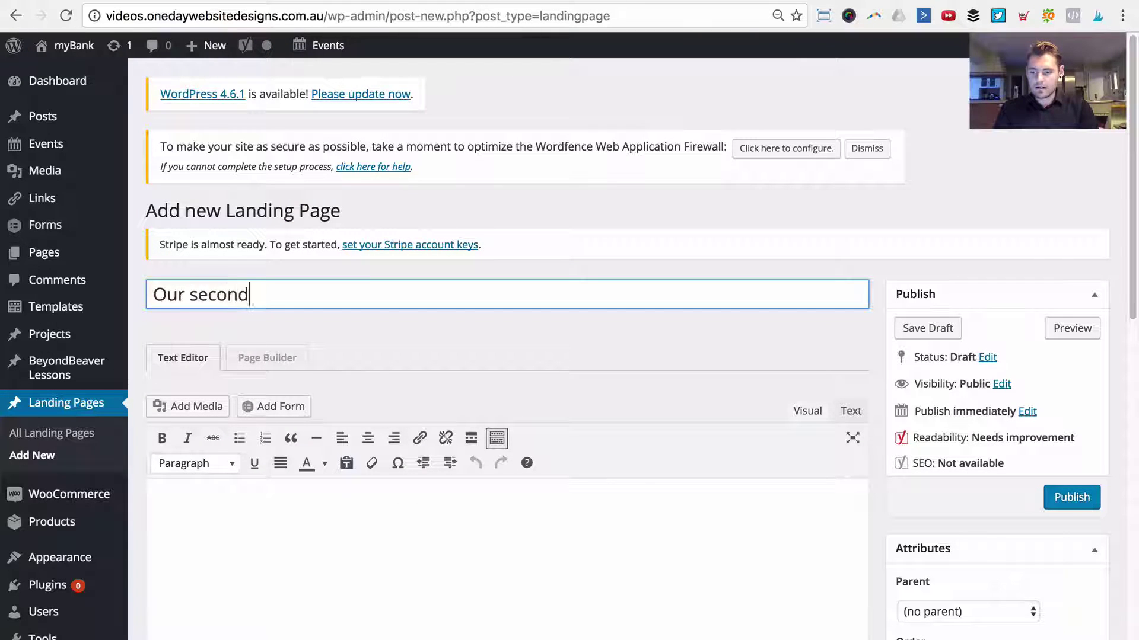
{"action": "type", "text": " eBook"}
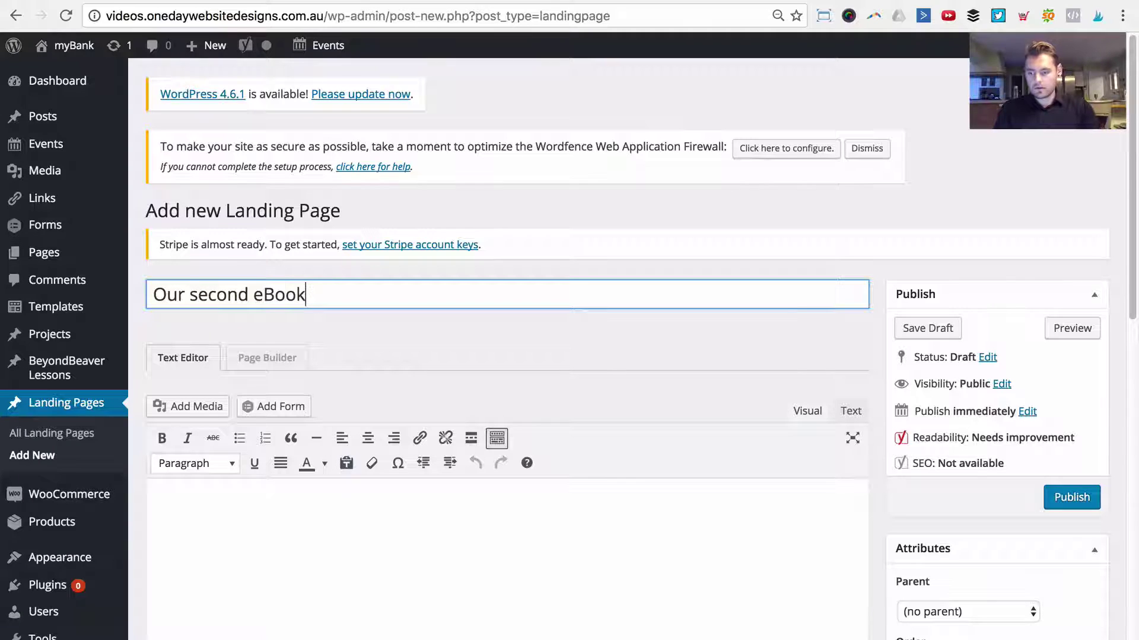
{"action": "left_click", "coordinate": [374, 502]}
{"action": "scroll", "coordinate": [1008, 487], "scroll_direction": "down", "scroll_amount": 4}
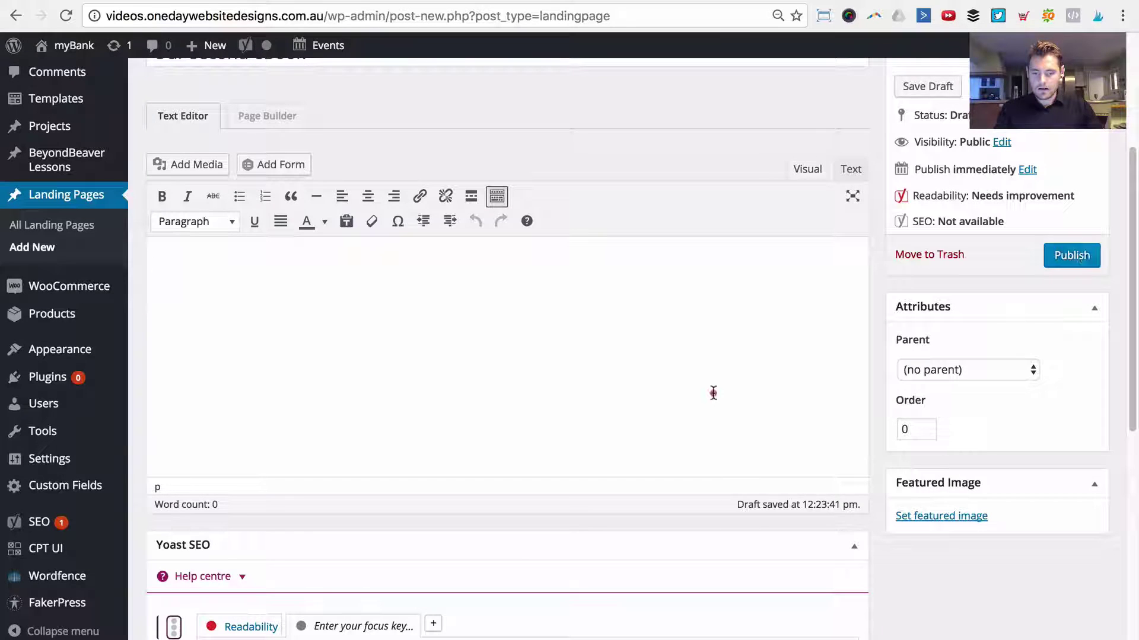
{"action": "left_click", "coordinate": [1075, 255]}
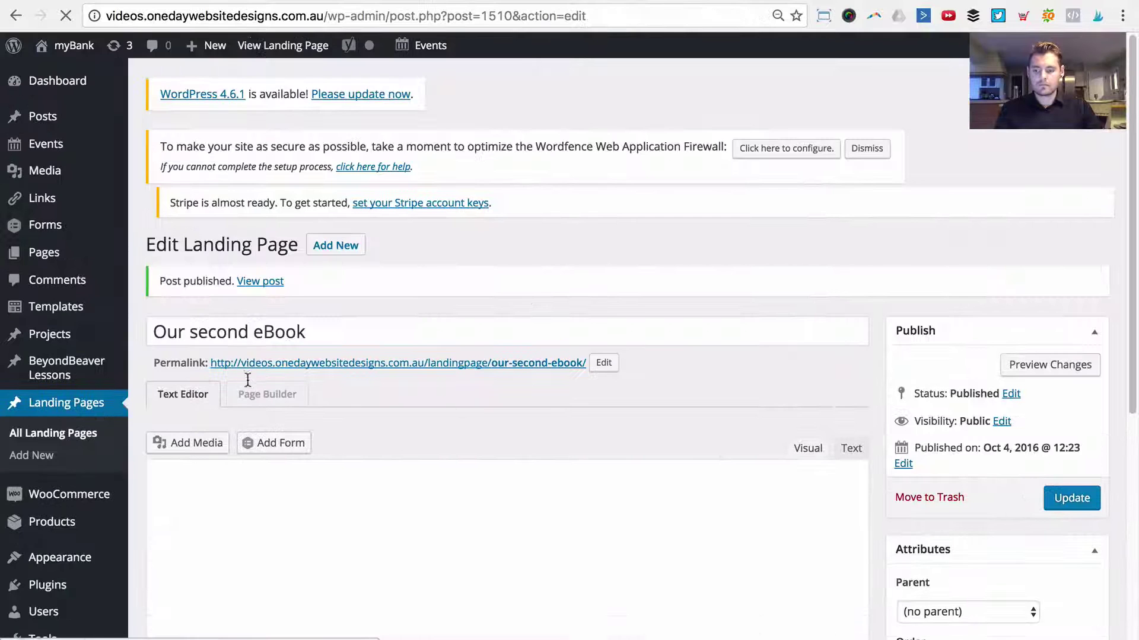
Open the "Our second eBook" landing page in Page Builder, apply the saved Ebook Pro+ layout template and publish the changes.
{"action": "left_click", "coordinate": [249, 391]}
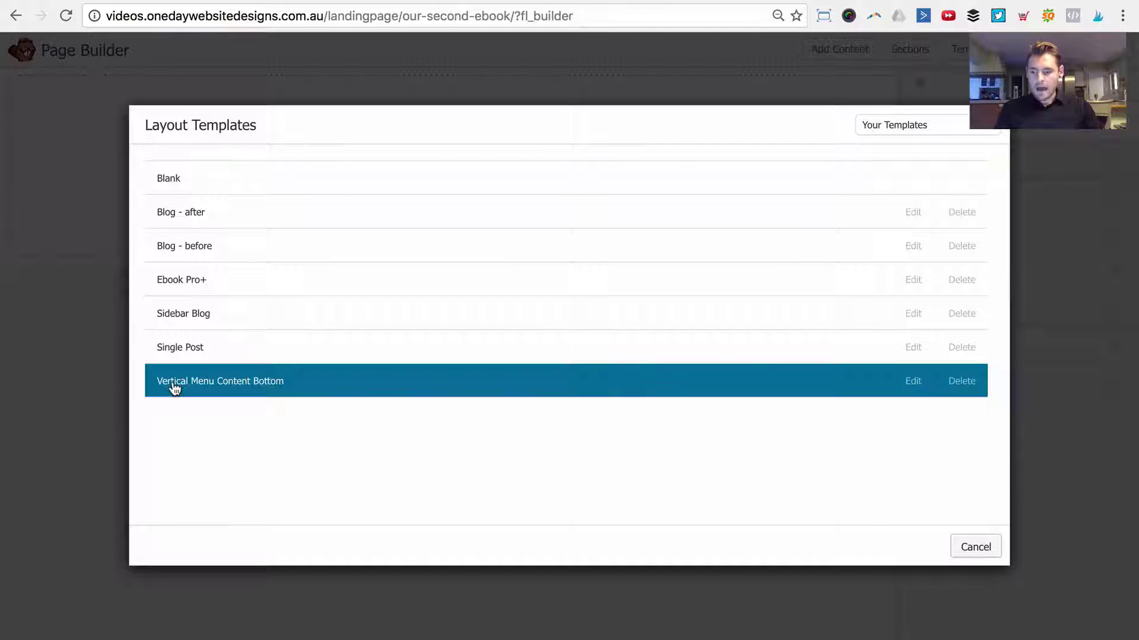
{"action": "left_click", "coordinate": [183, 286]}
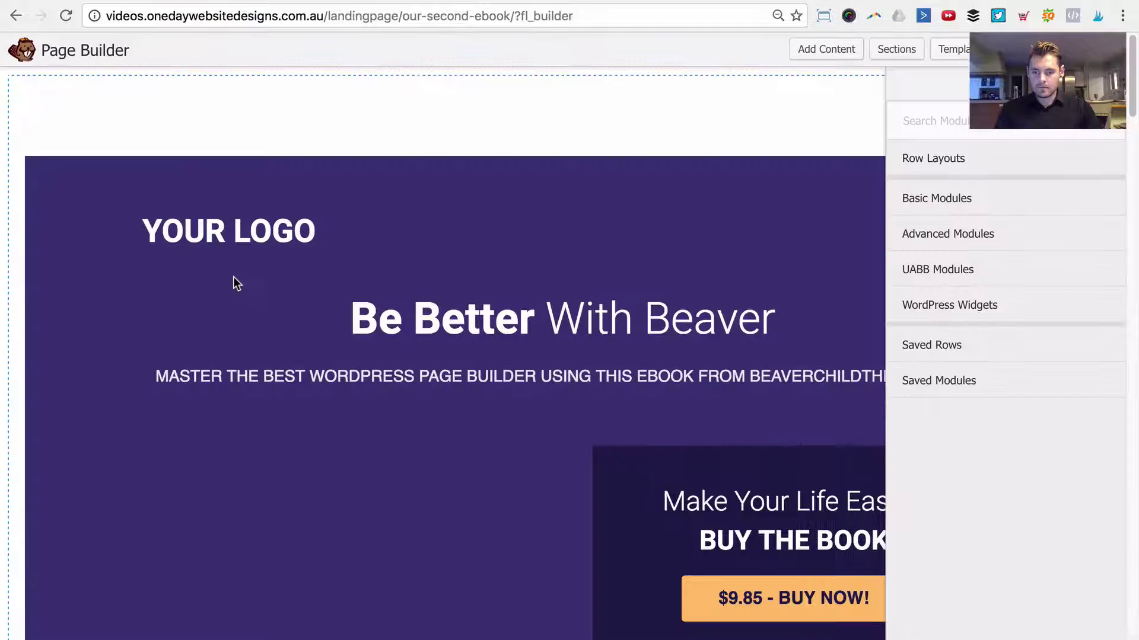
{"action": "scroll", "coordinate": [429, 452], "scroll_direction": "down", "scroll_amount": 1}
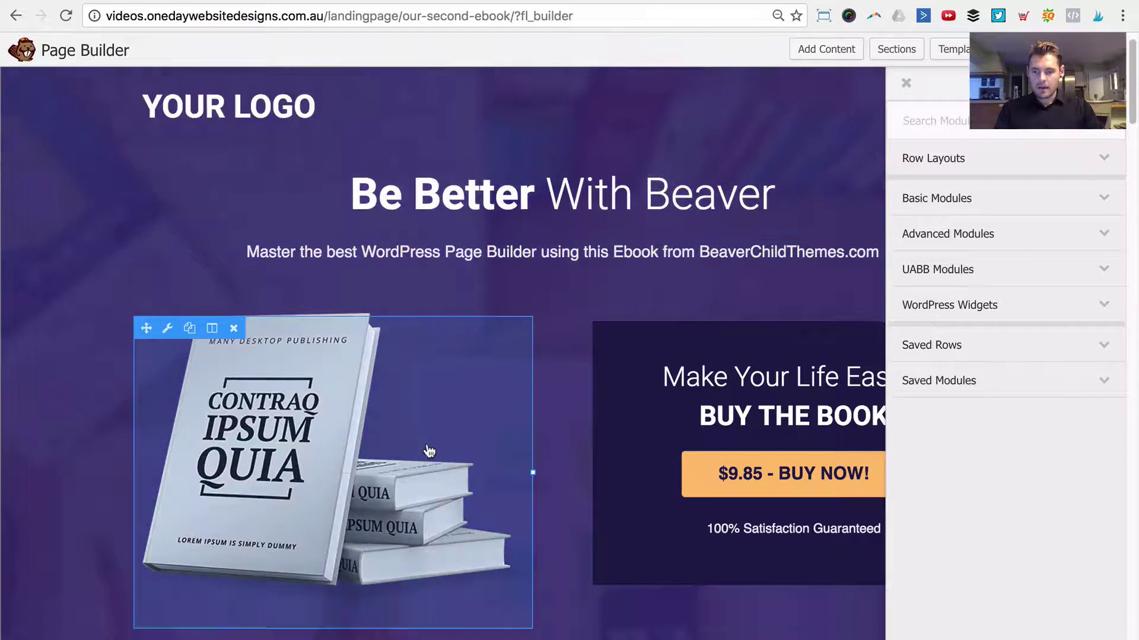
{"action": "scroll", "coordinate": [428, 451], "scroll_direction": "down", "scroll_amount": 15}
{"action": "scroll", "coordinate": [427, 445], "scroll_direction": "up", "scroll_amount": 15}
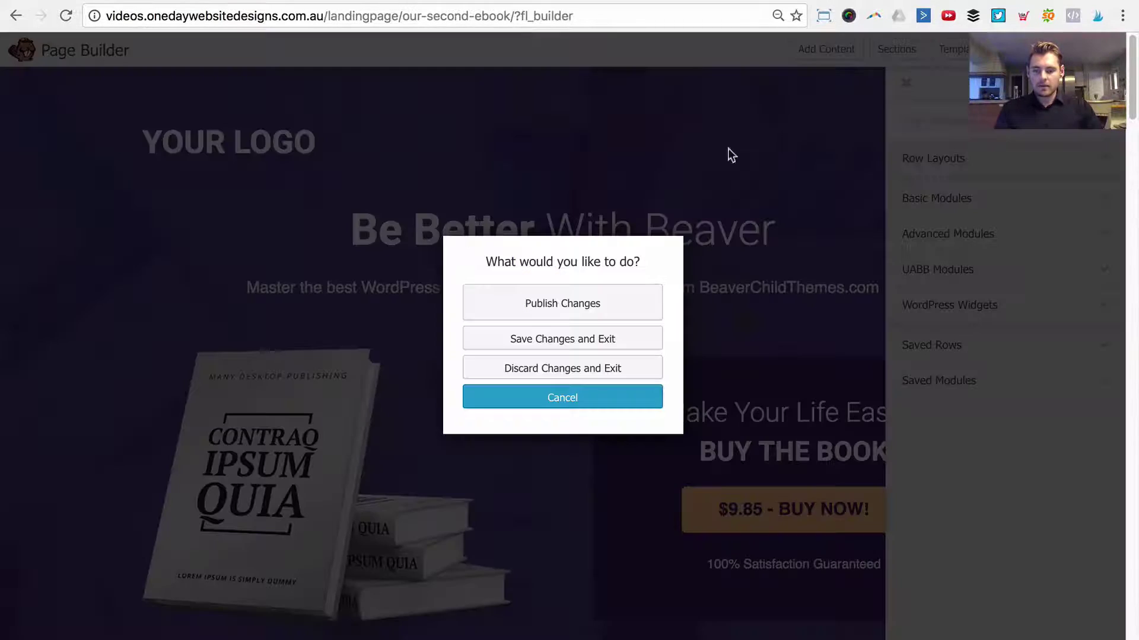
{"action": "left_click", "coordinate": [497, 314]}
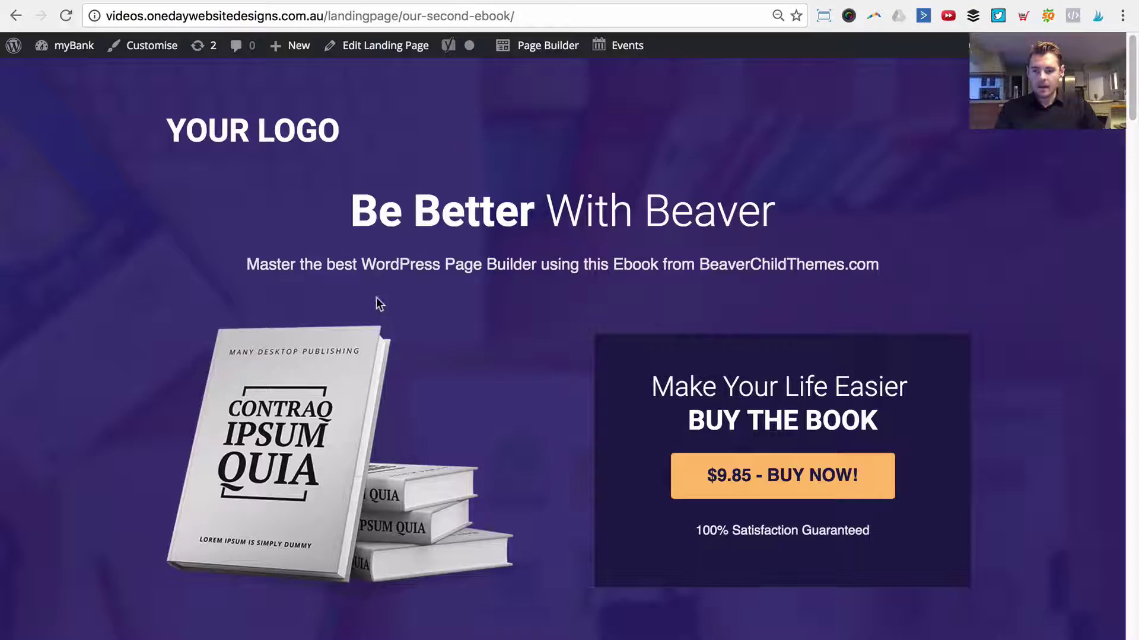
Look through the published our-second-ebook landing page down to its FAQ section, checking its layout without the site header.
{"action": "scroll", "coordinate": [373, 315], "scroll_direction": "down", "scroll_amount": 20}
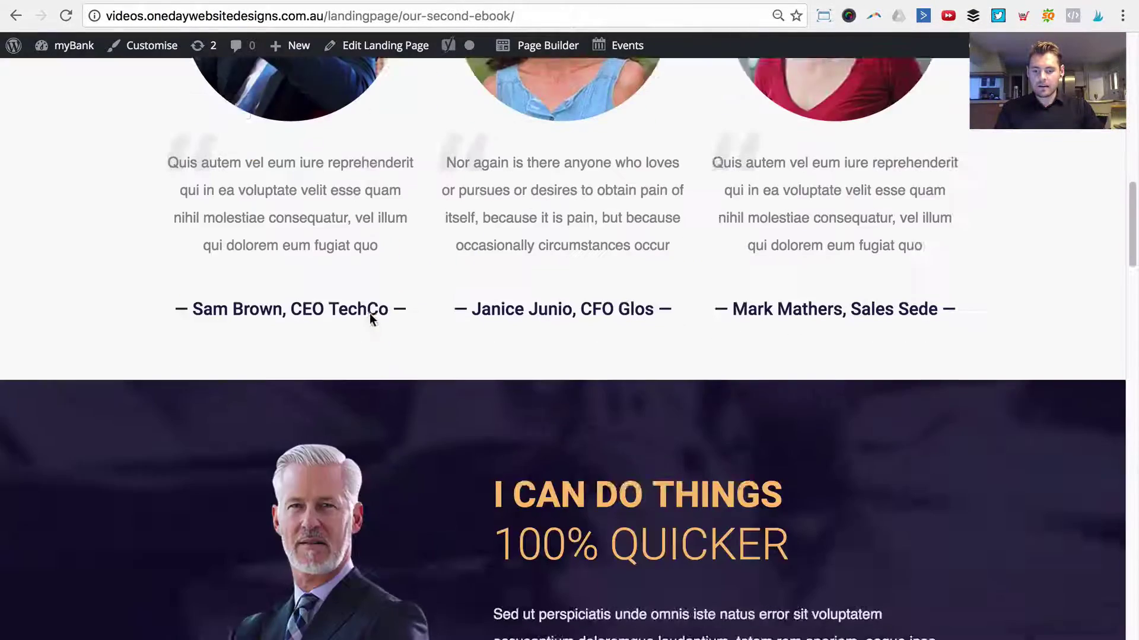
{"action": "scroll", "coordinate": [368, 320], "scroll_direction": "down", "scroll_amount": 20}
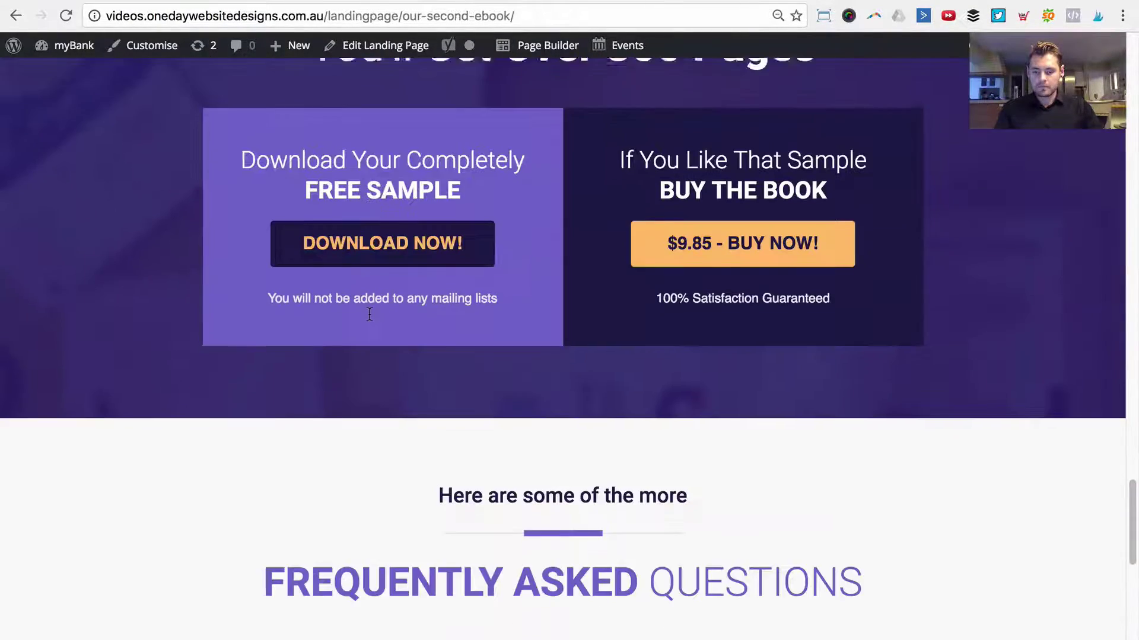
{"action": "scroll", "coordinate": [367, 321], "scroll_direction": "down", "scroll_amount": 3}
{"action": "scroll", "coordinate": [367, 315], "scroll_direction": "up", "scroll_amount": 10}
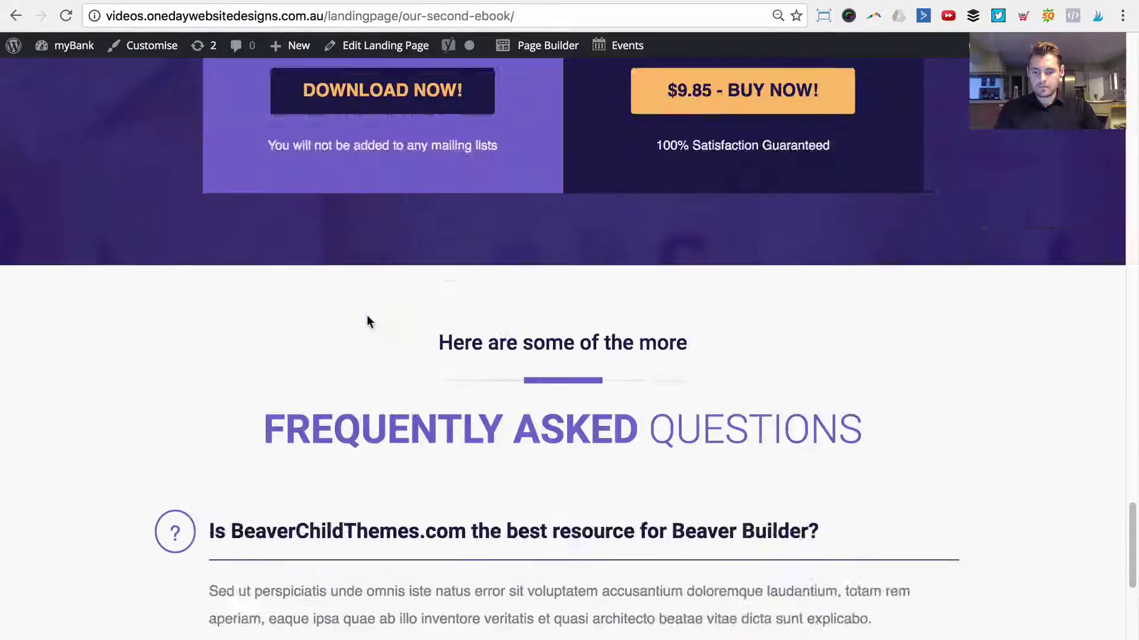
{"action": "scroll", "coordinate": [366, 315], "scroll_direction": "up", "scroll_amount": 15}
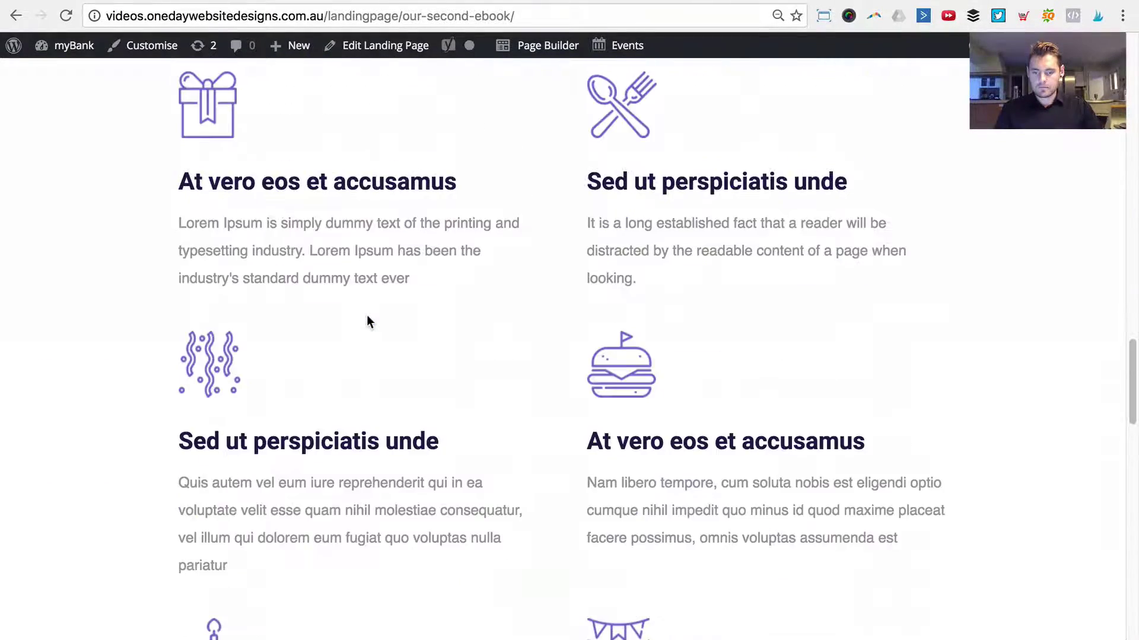
Compare the opening sections of the our-second-ebook and new-ebook-sale landing pages.
{"action": "scroll", "coordinate": [367, 315], "scroll_direction": "up", "scroll_amount": 20}
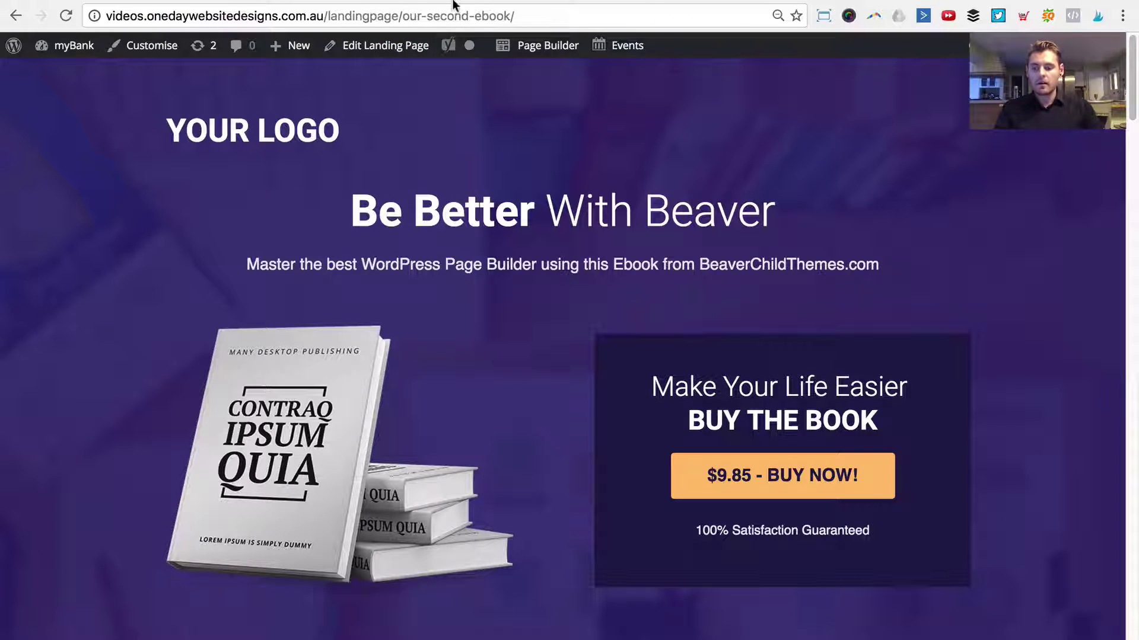
{"action": "scroll", "coordinate": [267, 274], "scroll_direction": "down", "scroll_amount": 4}
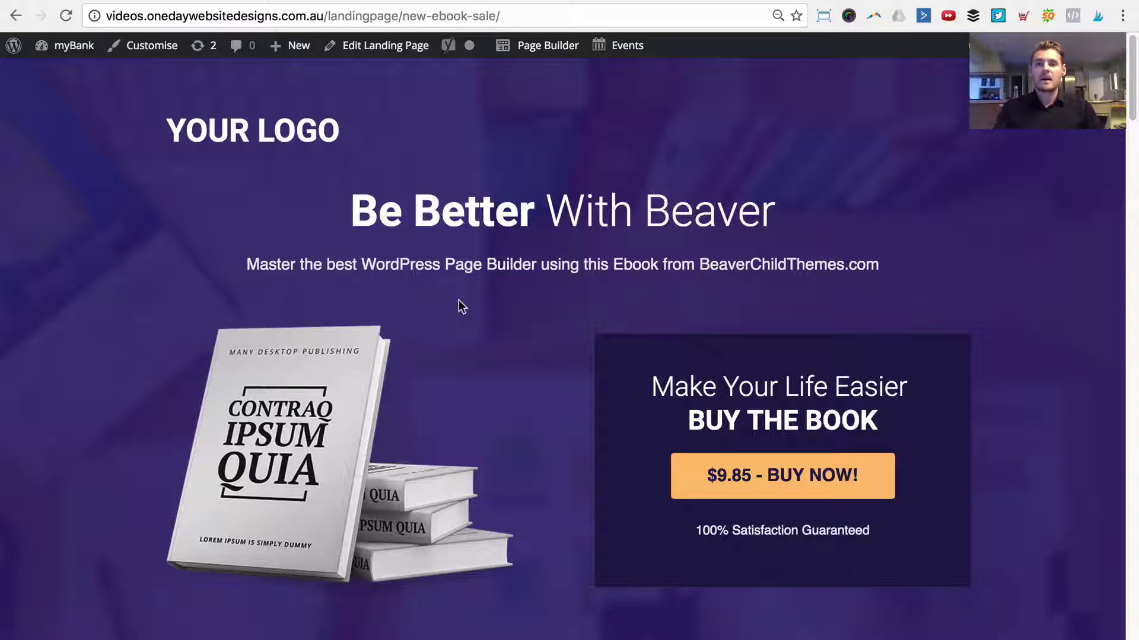
{"action": "mouse_move", "coordinate": [446, 476]}
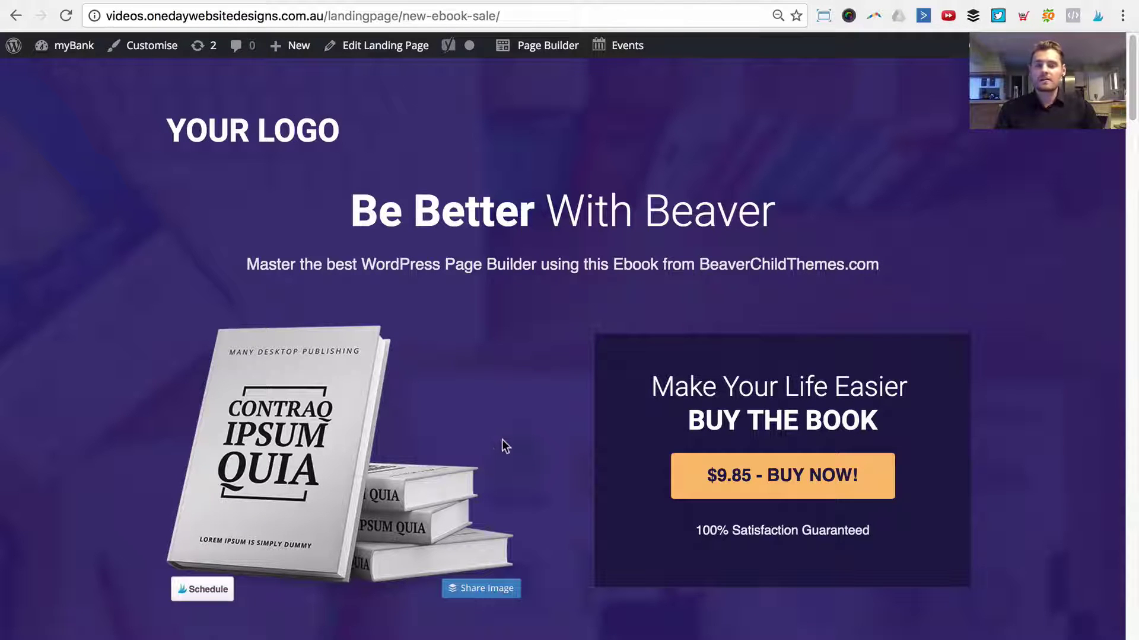
Switch to the BeyondBeaver.com site and open its product/complete-landing-page-suite page.
{"action": "key", "text": "ctrl+Tab"}
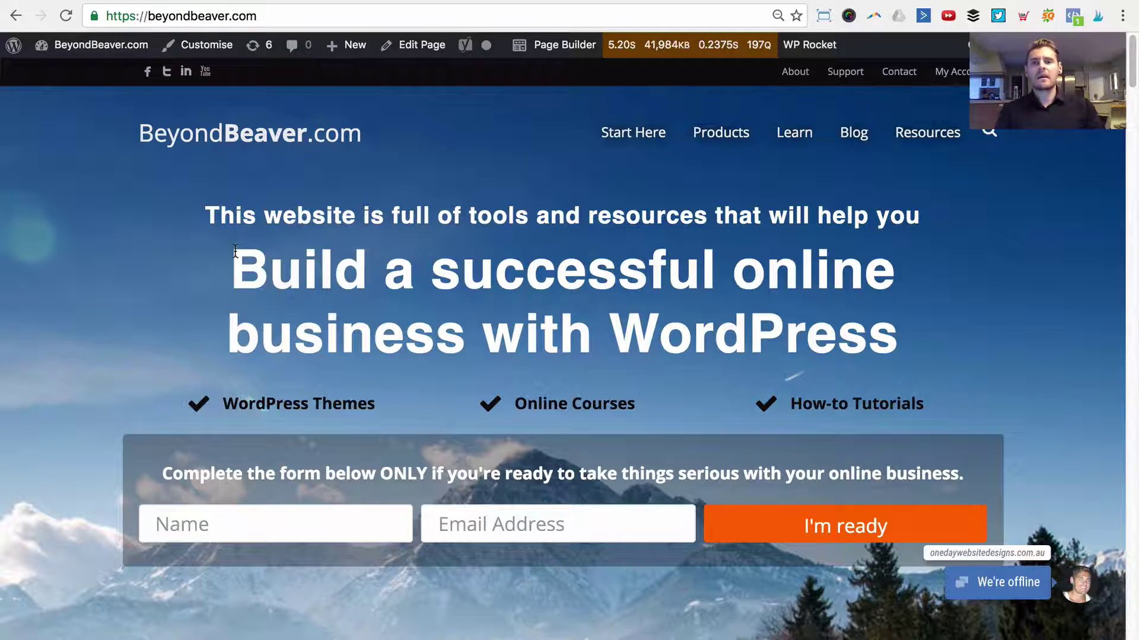
{"action": "key", "text": "super+l"}
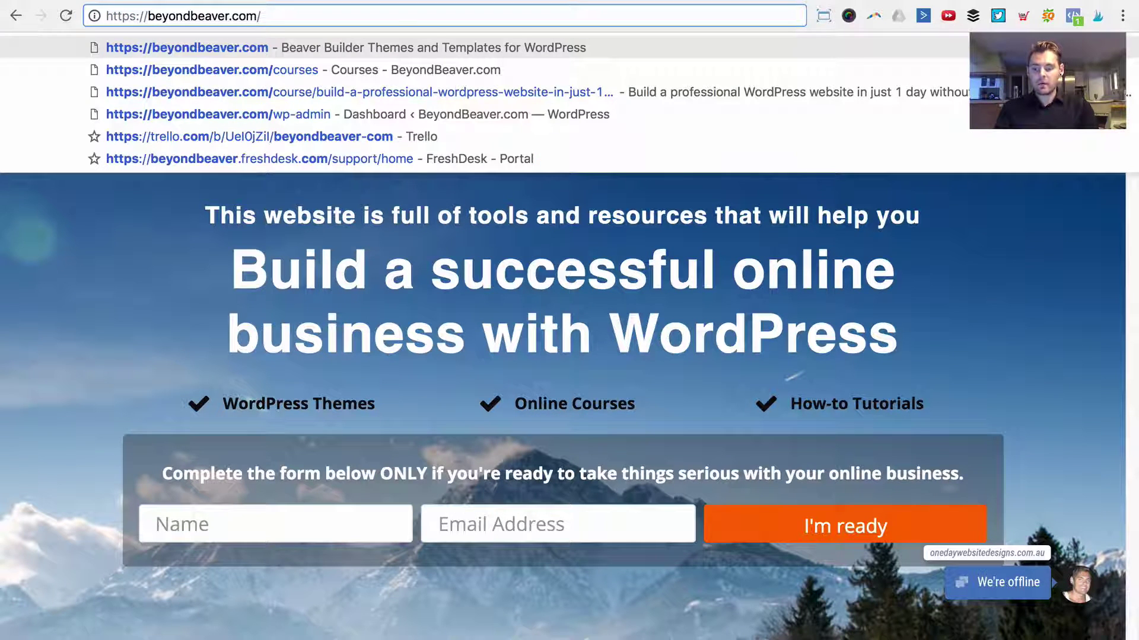
{"action": "type", "text": "product/support-ticket/"}
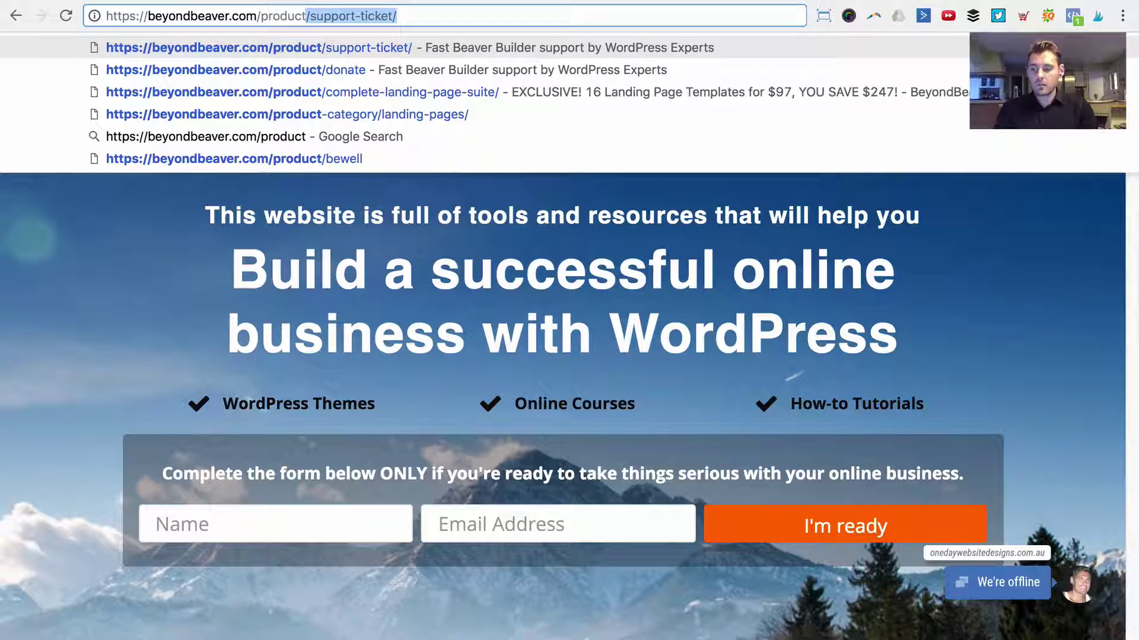
{"action": "key", "text": "Down"}
{"action": "key", "text": "Down"}
{"action": "key", "text": "Return"}
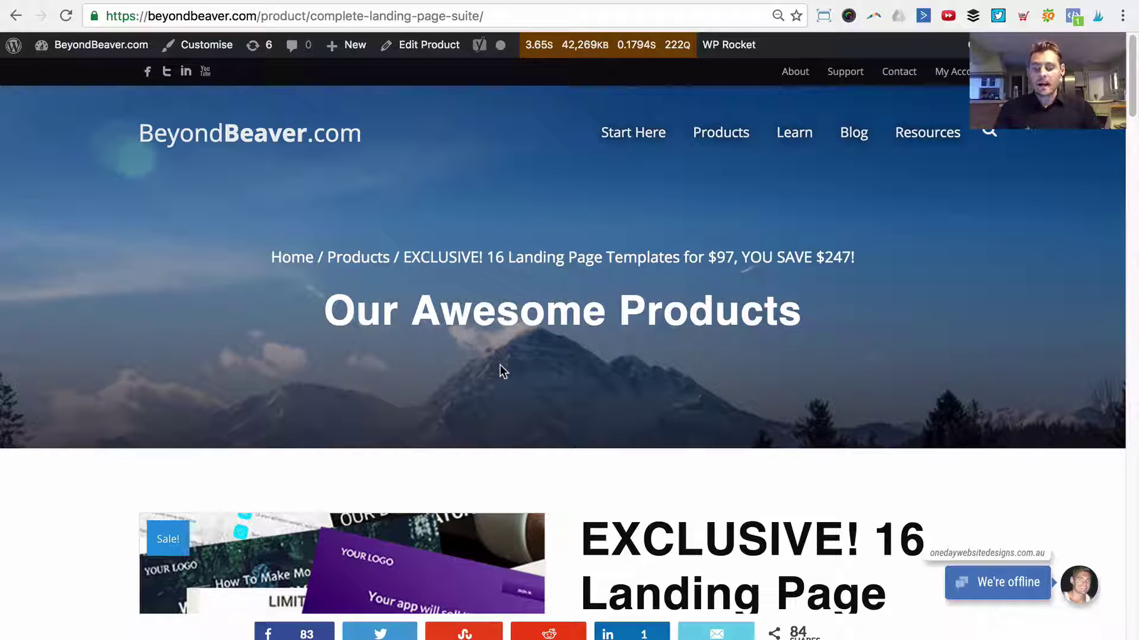
Examine the landing page suite's product title, price, advertised saving and the start of its description.
{"action": "scroll", "coordinate": [534, 475], "scroll_direction": "down", "scroll_amount": 3}
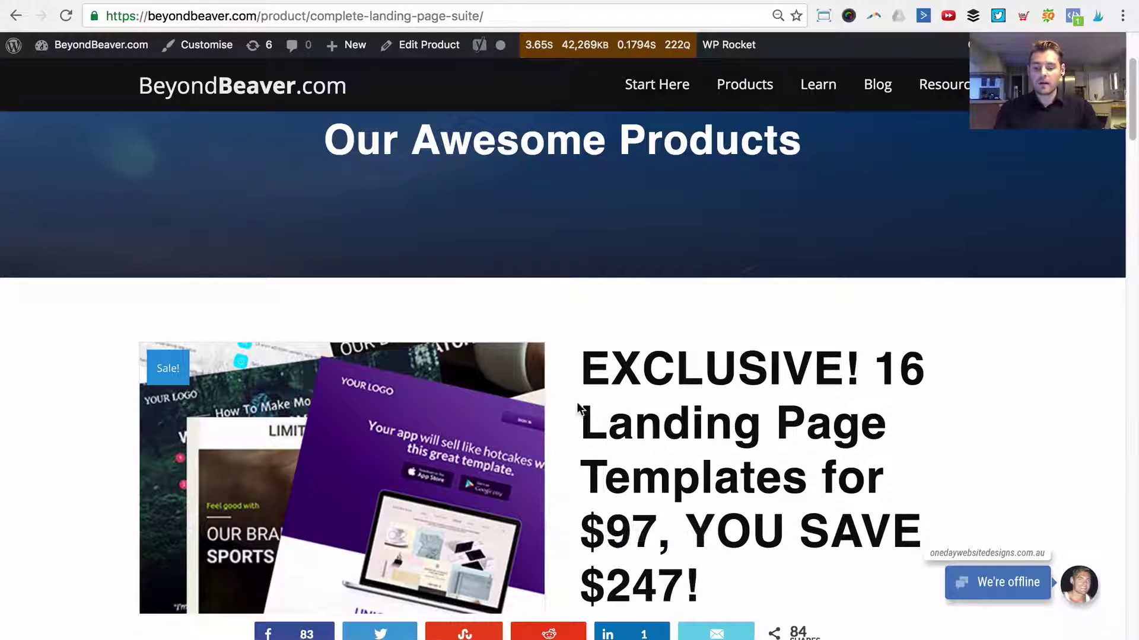
{"action": "scroll", "coordinate": [578, 412], "scroll_direction": "down", "scroll_amount": 4}
{"action": "scroll", "coordinate": [579, 414], "scroll_direction": "down", "scroll_amount": 1}
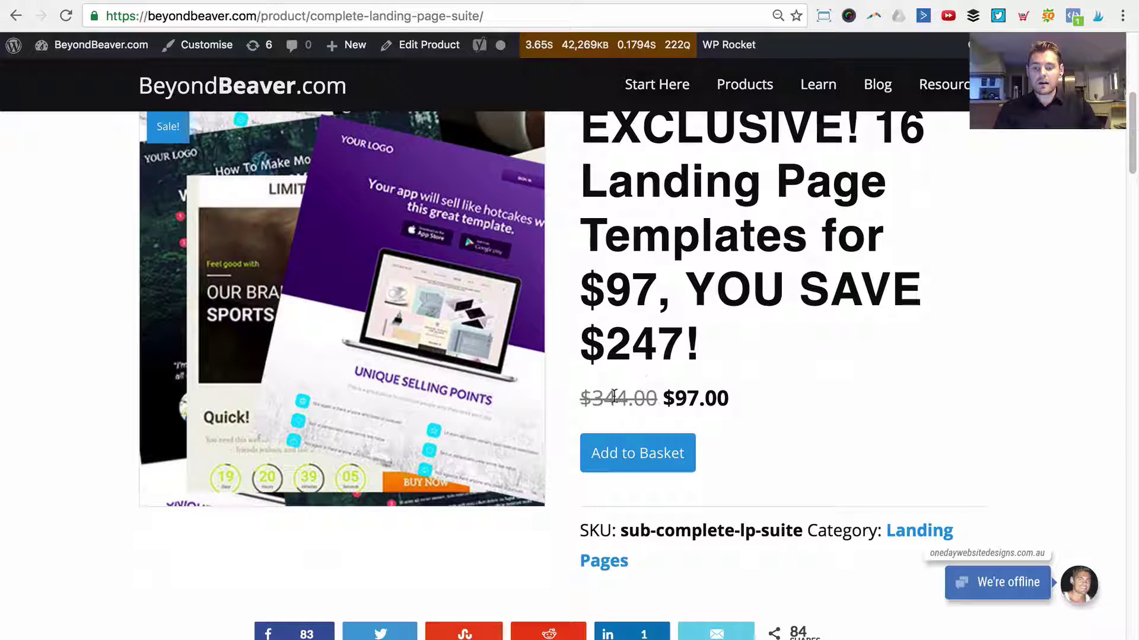
{"action": "left_click_drag", "start_coordinate": [584, 285], "coordinate": [651, 285]}
{"action": "left_click_drag", "start_coordinate": [699, 332], "coordinate": [629, 338]}
{"action": "left_click", "coordinate": [593, 332]}
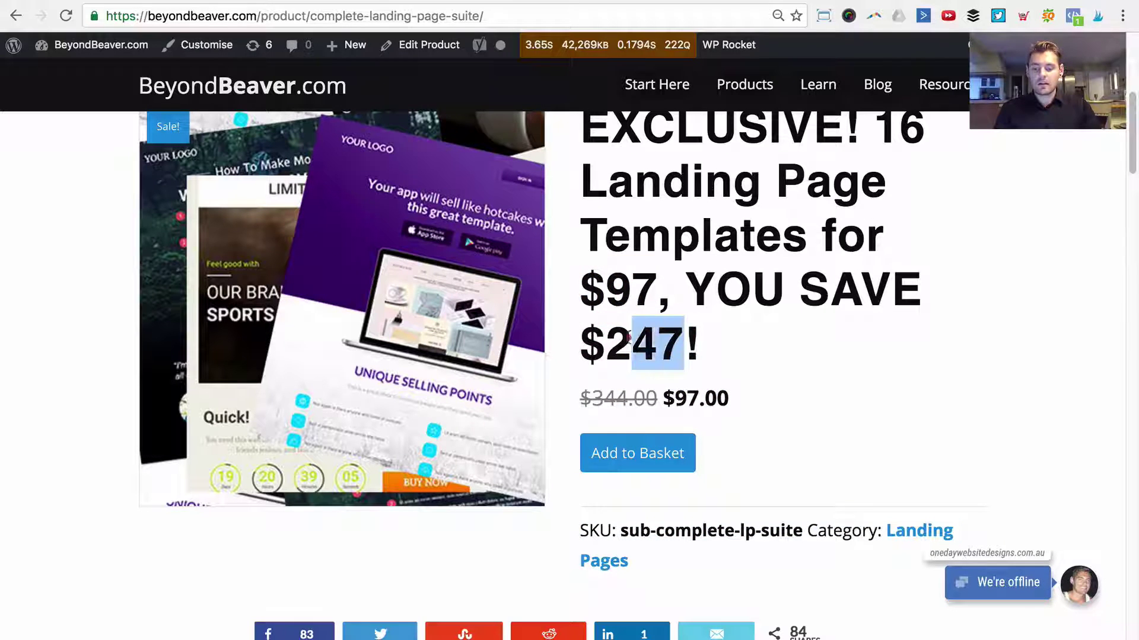
{"action": "left_click", "coordinate": [598, 339]}
{"action": "scroll", "coordinate": [387, 287], "scroll_direction": "down", "scroll_amount": 15}
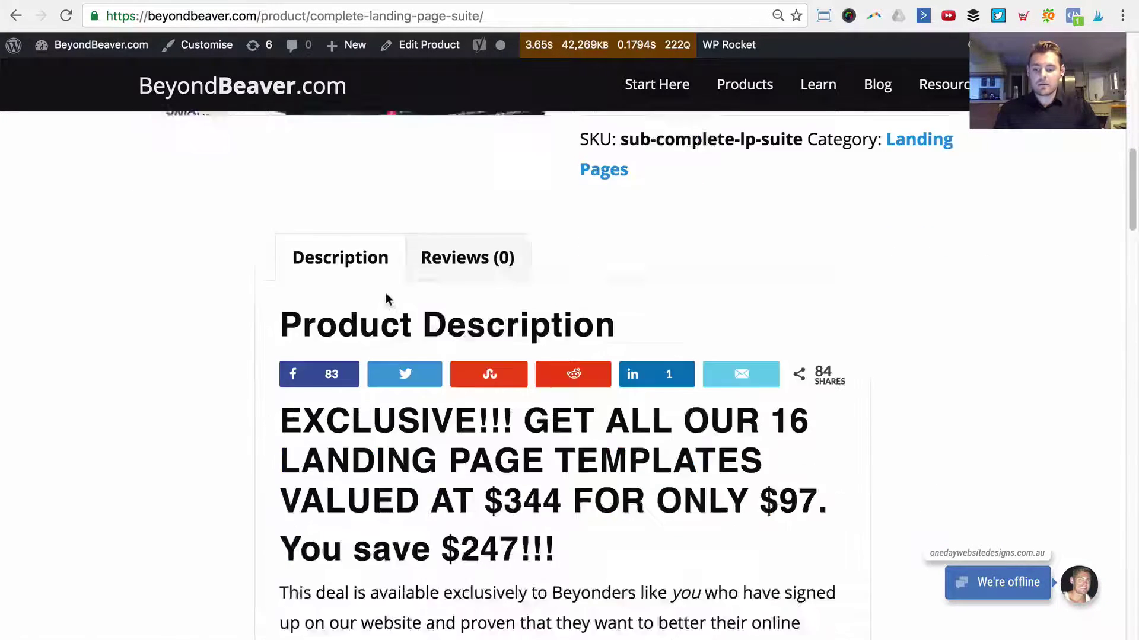
{"action": "scroll", "coordinate": [371, 352], "scroll_direction": "up", "scroll_amount": 20}
Check the product page's web address and review the offer price in the landing page suite's title.
{"action": "left_click", "coordinate": [350, 16]}
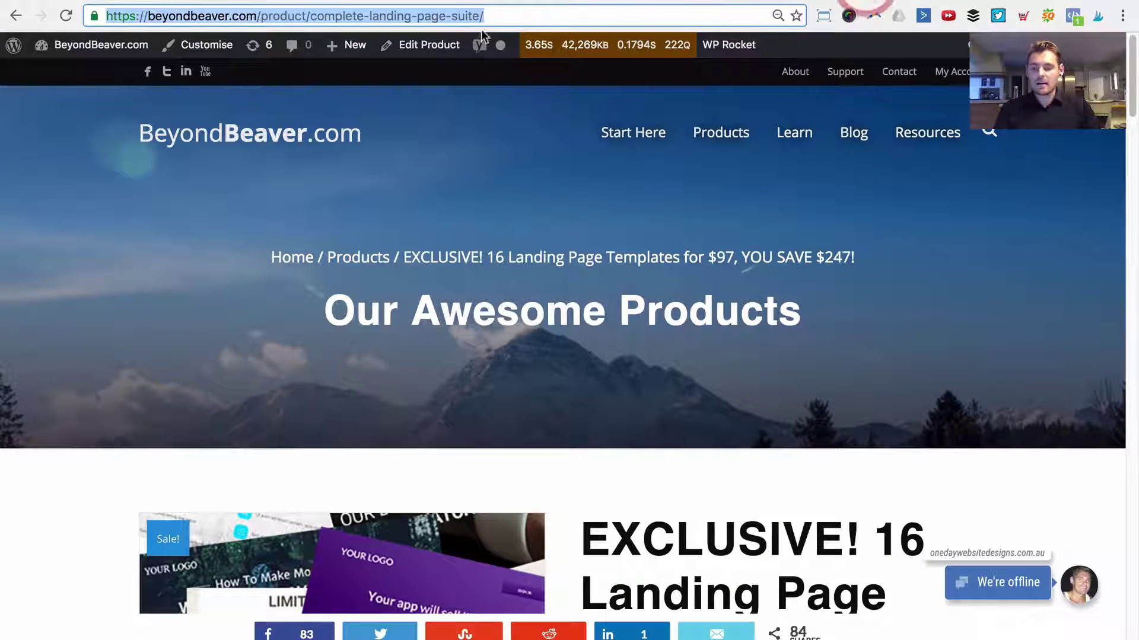
{"action": "left_click", "coordinate": [321, 325]}
{"action": "scroll", "coordinate": [320, 325], "scroll_direction": "down", "scroll_amount": 8}
{"action": "scroll", "coordinate": [320, 330], "scroll_direction": "down", "scroll_amount": 3}
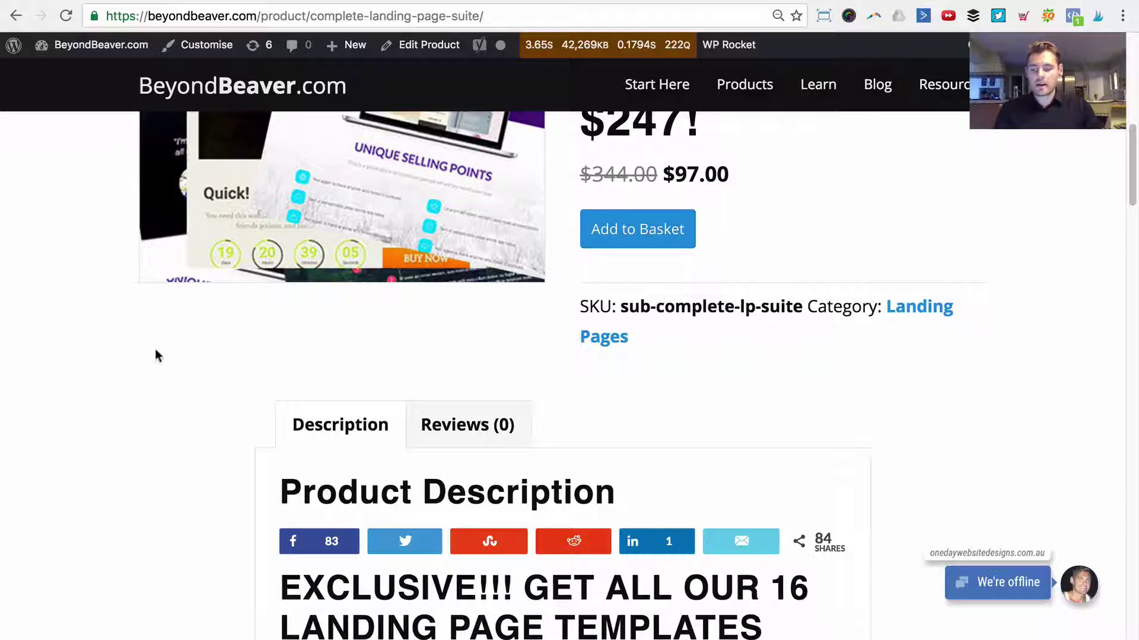
{"action": "scroll", "coordinate": [99, 376], "scroll_direction": "up", "scroll_amount": 8}
{"action": "left_click_drag", "start_coordinate": [657, 507], "coordinate": [582, 507]}
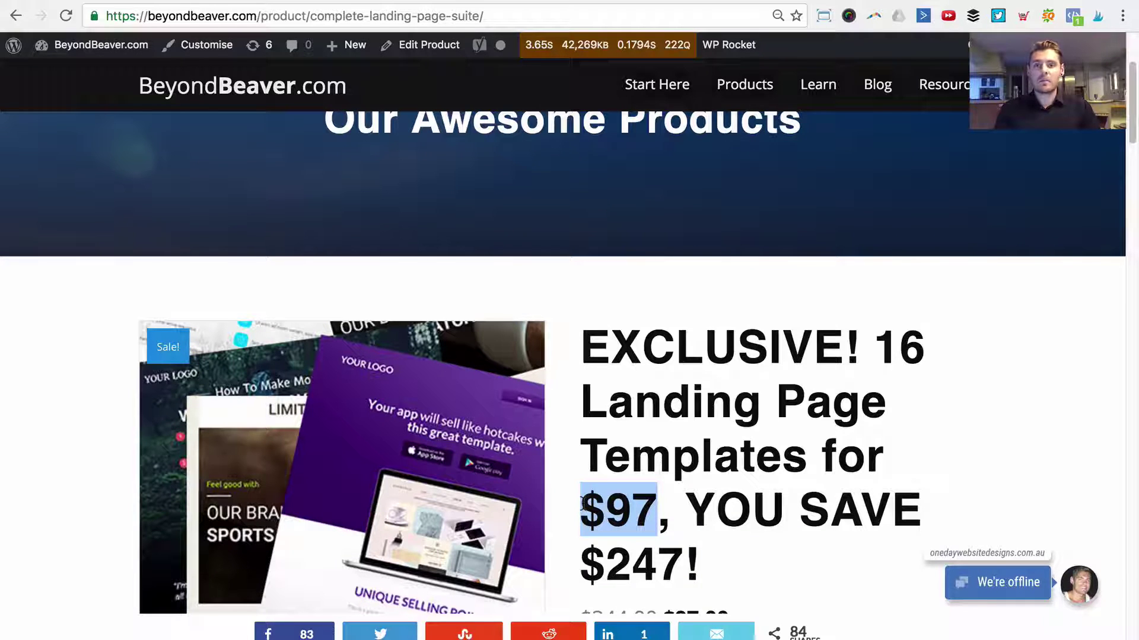
{"action": "scroll", "coordinate": [652, 409], "scroll_direction": "down", "scroll_amount": 2}
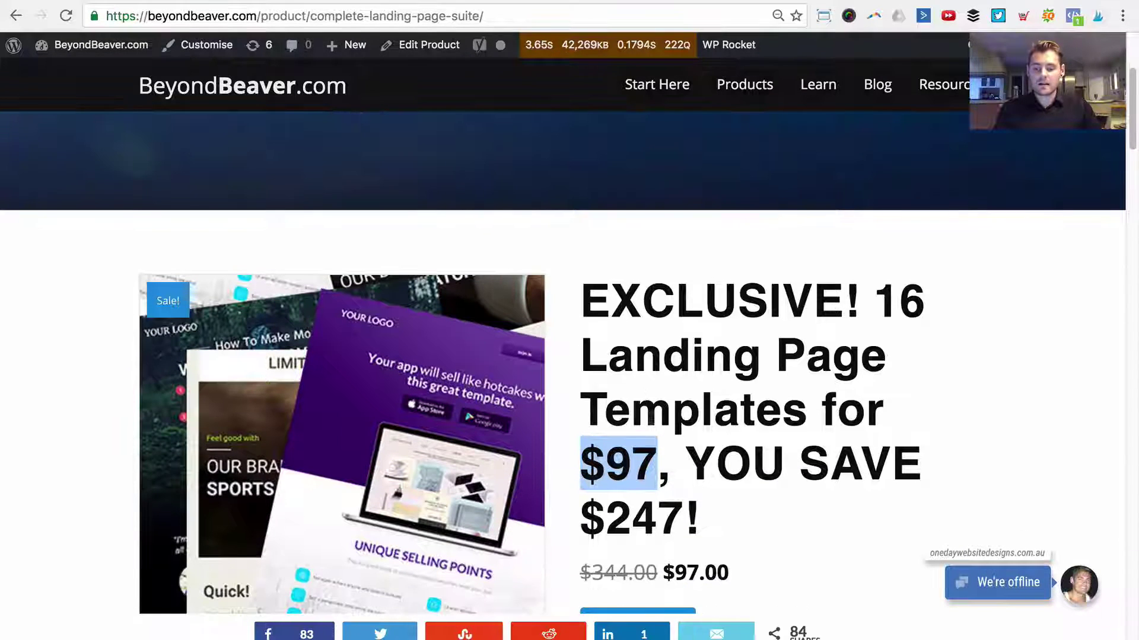
{"action": "left_click", "coordinate": [654, 451]}
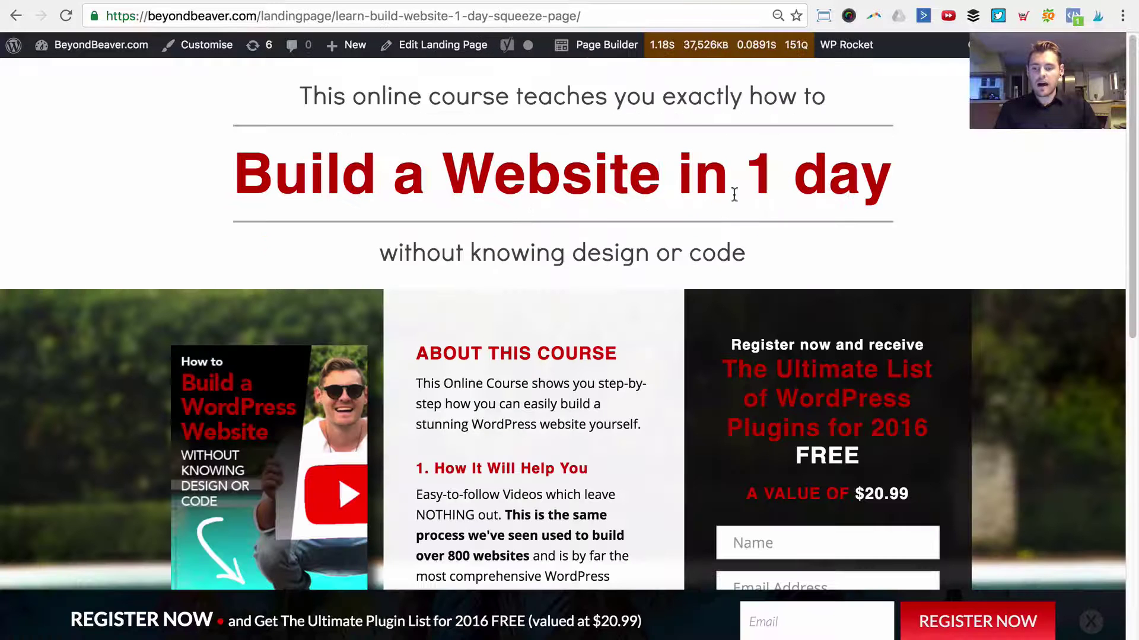
Look through the learn-build-website-1-day-squeeze-page landing page, including its course description and registration form.
{"action": "scroll", "coordinate": [381, 255], "scroll_direction": "down", "scroll_amount": 1}
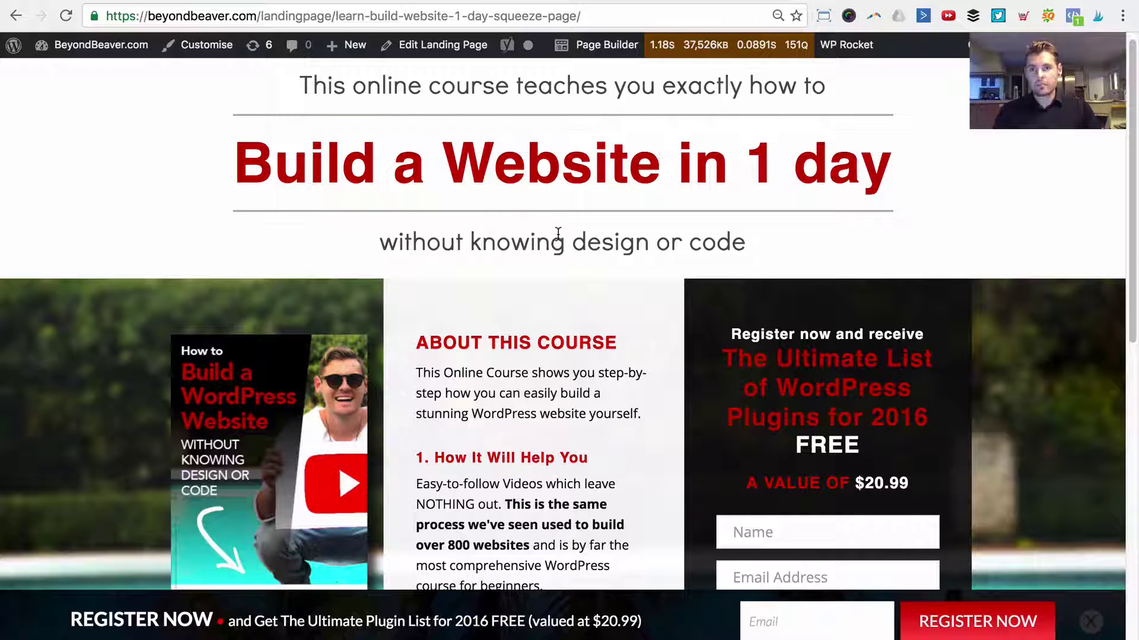
{"action": "scroll", "coordinate": [483, 344], "scroll_direction": "down", "scroll_amount": 5}
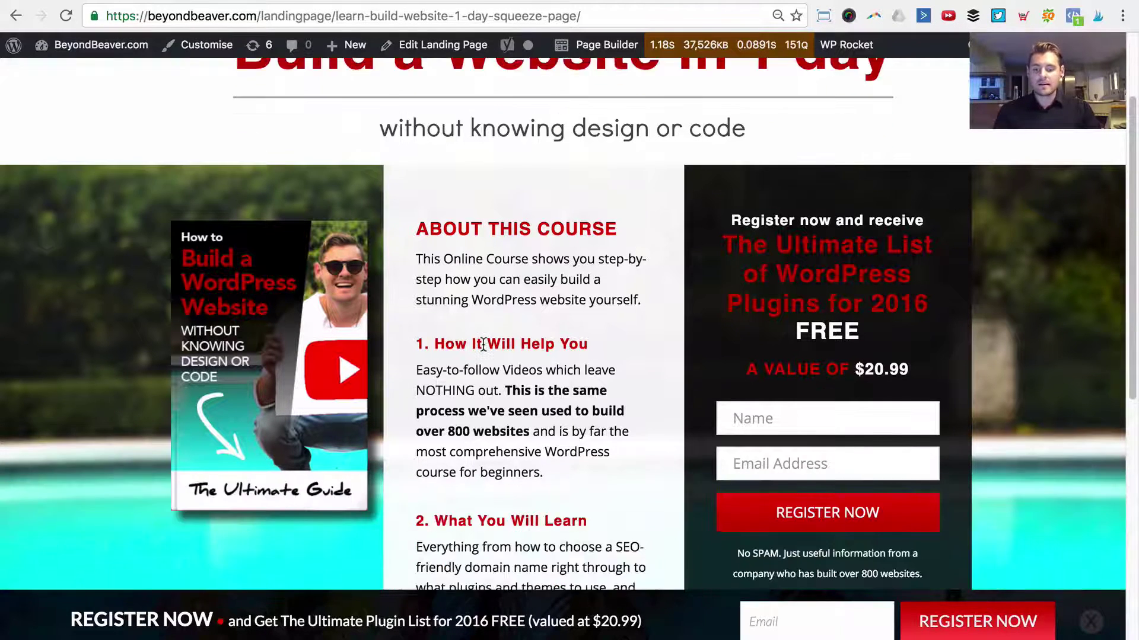
{"action": "scroll", "coordinate": [526, 272], "scroll_direction": "down", "scroll_amount": 3}
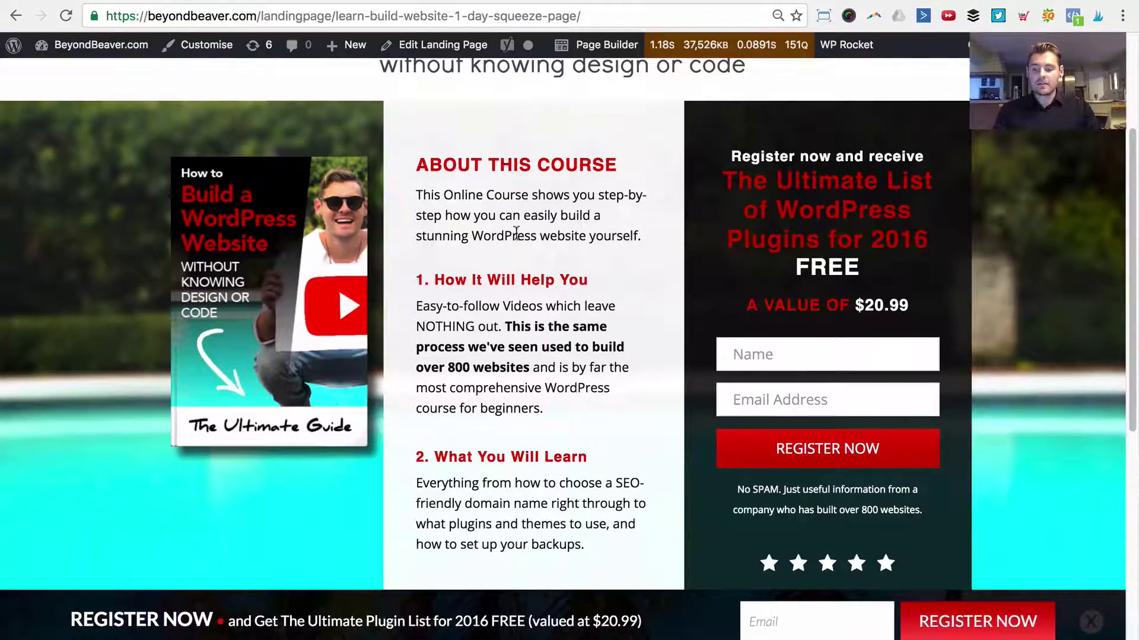
{"action": "scroll", "coordinate": [535, 237], "scroll_direction": "down", "scroll_amount": 5}
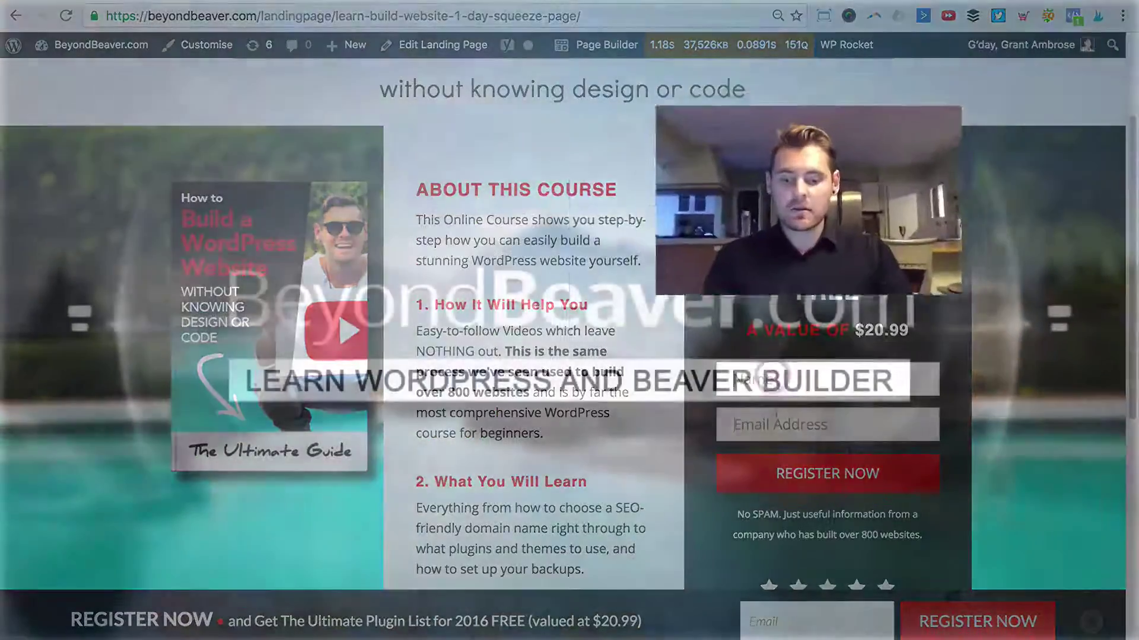